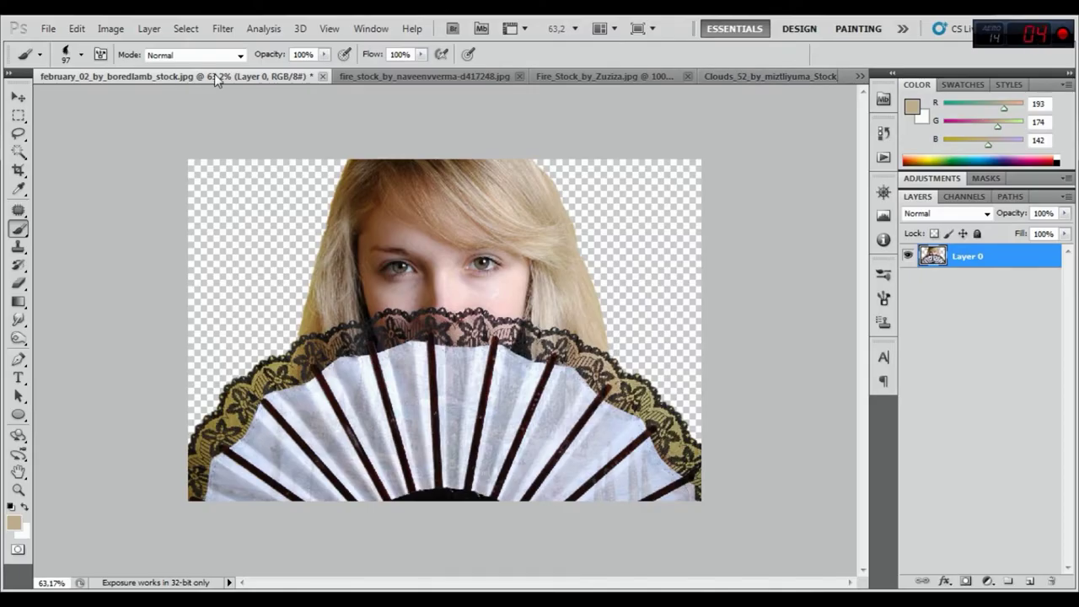
- Copy the woman cut-out into the clouds document as a new layer, centred
{"action": "mouse_move", "coordinate": [214, 73]}
{"action": "left_mouse_down"}
{"action": "mouse_move", "coordinate": [207, 134]}
{"action": "mouse_move", "coordinate": [202, 118]}
{"action": "left_mouse_up"}
{"action": "key", "text": "v"}
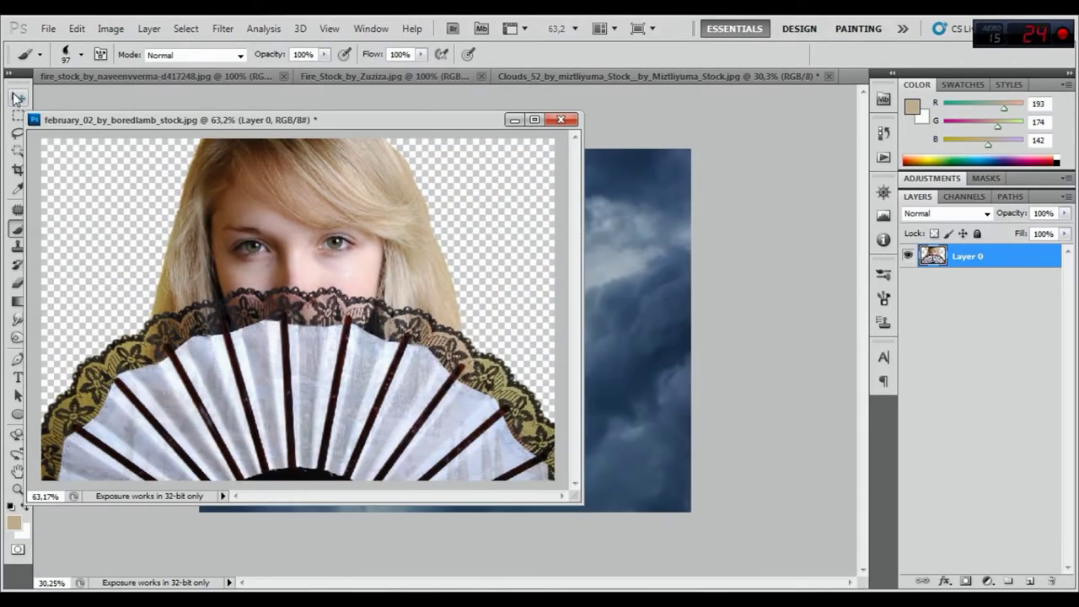
{"action": "left_click_drag", "start_coordinate": [309, 330], "coordinate": [628, 301]}
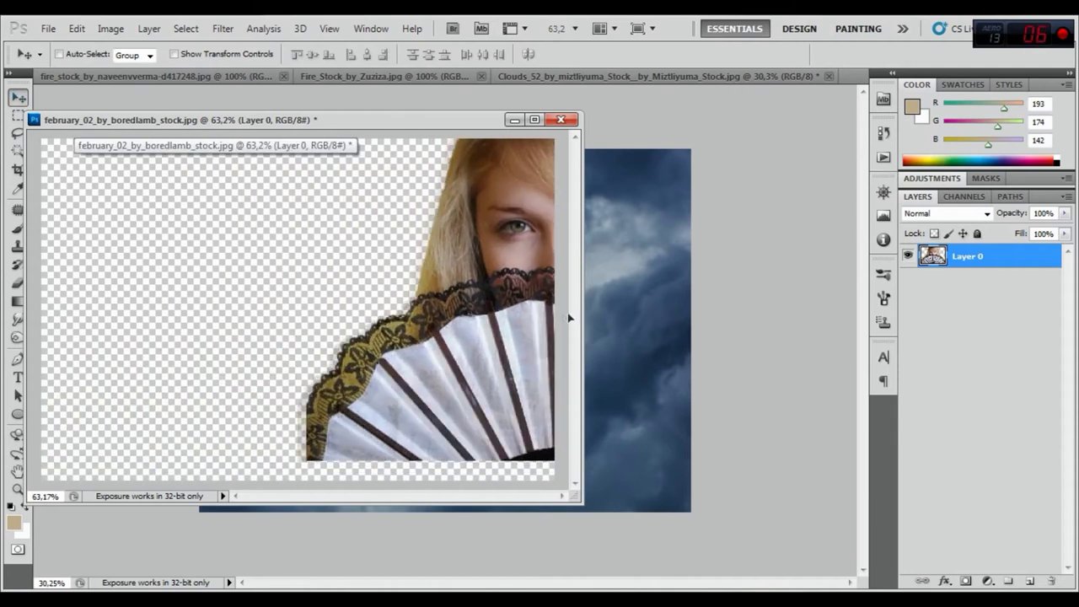
{"action": "left_click", "coordinate": [515, 119]}
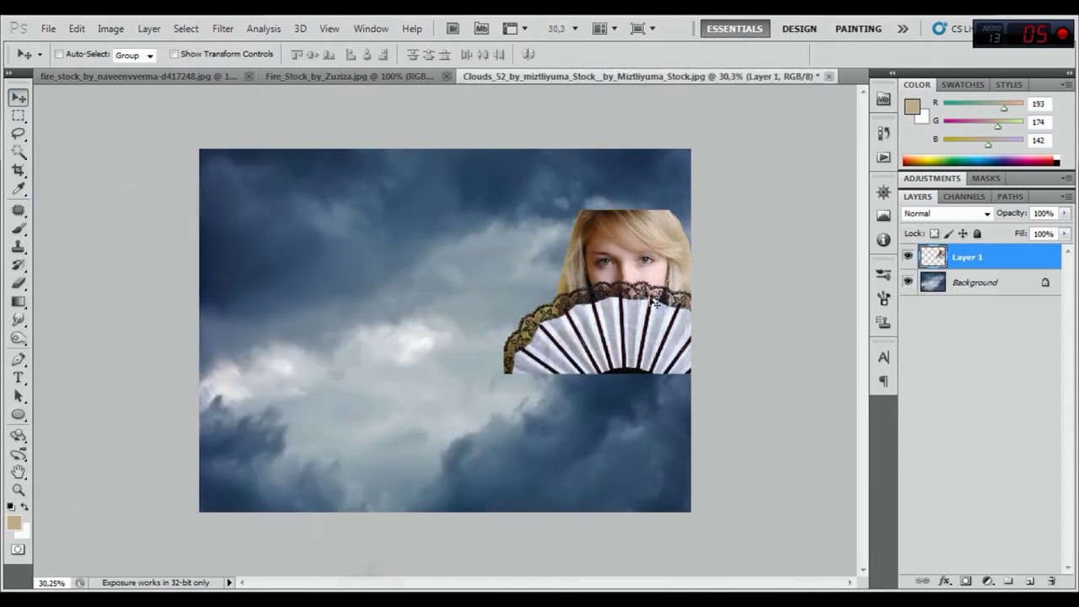
{"action": "left_click_drag", "start_coordinate": [649, 319], "coordinate": [493, 320]}
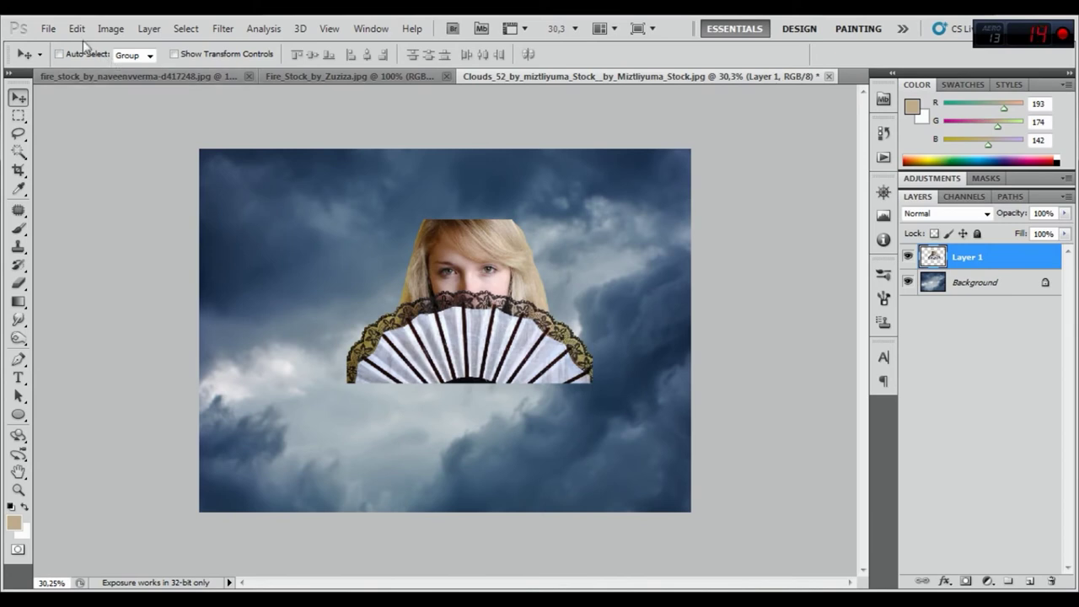
- Scale the woman layer up to about 162% and shift it slightly left
{"action": "left_click", "coordinate": [76, 28]}
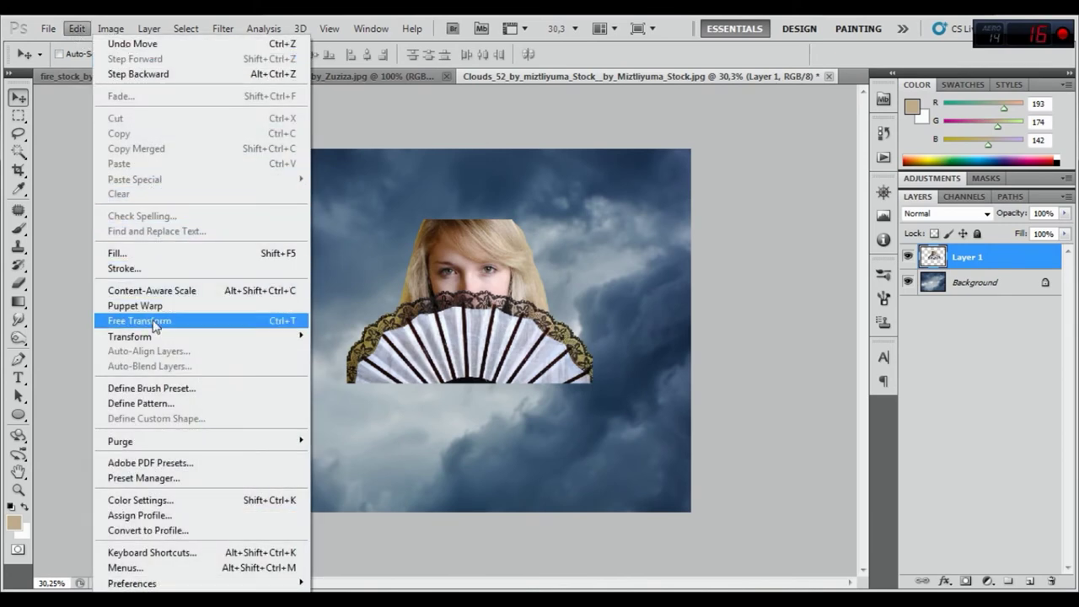
{"action": "left_click", "coordinate": [139, 321]}
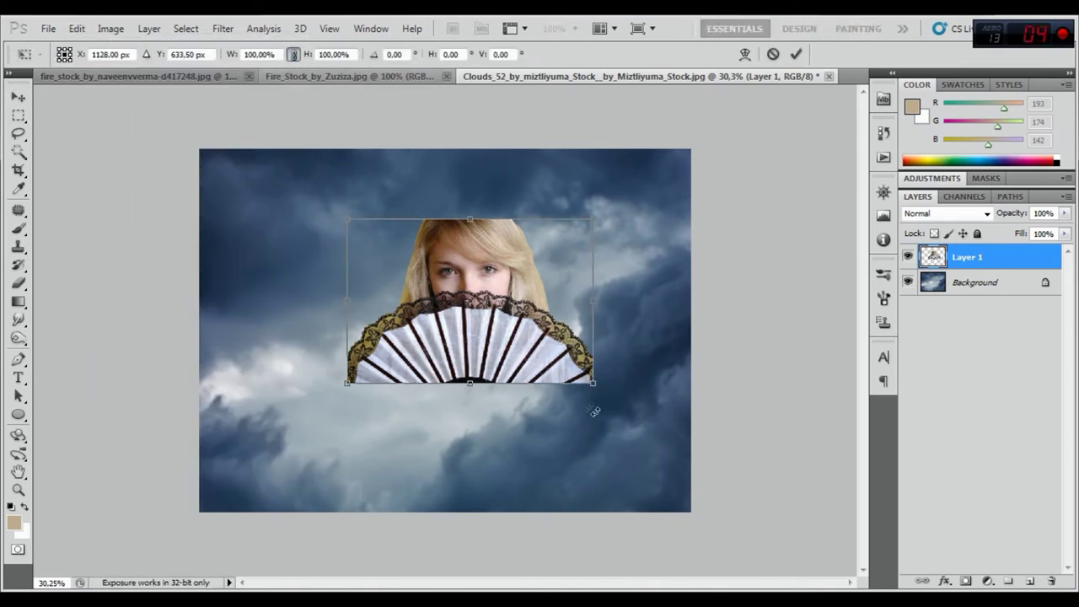
{"action": "mouse_move", "coordinate": [594, 386]}
{"action": "left_mouse_down"}
{"action": "mouse_move", "coordinate": [699, 459]}
{"action": "mouse_move", "coordinate": [584, 437]}
{"action": "mouse_move", "coordinate": [586, 363]}
{"action": "left_mouse_up"}
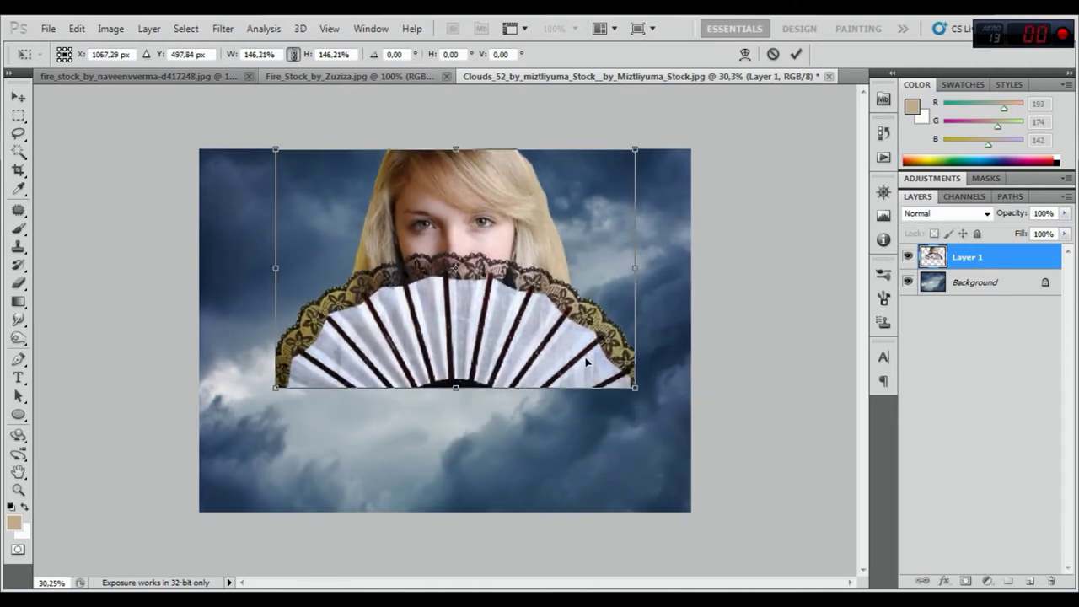
{"action": "left_click_drag", "start_coordinate": [637, 390], "coordinate": [674, 413]}
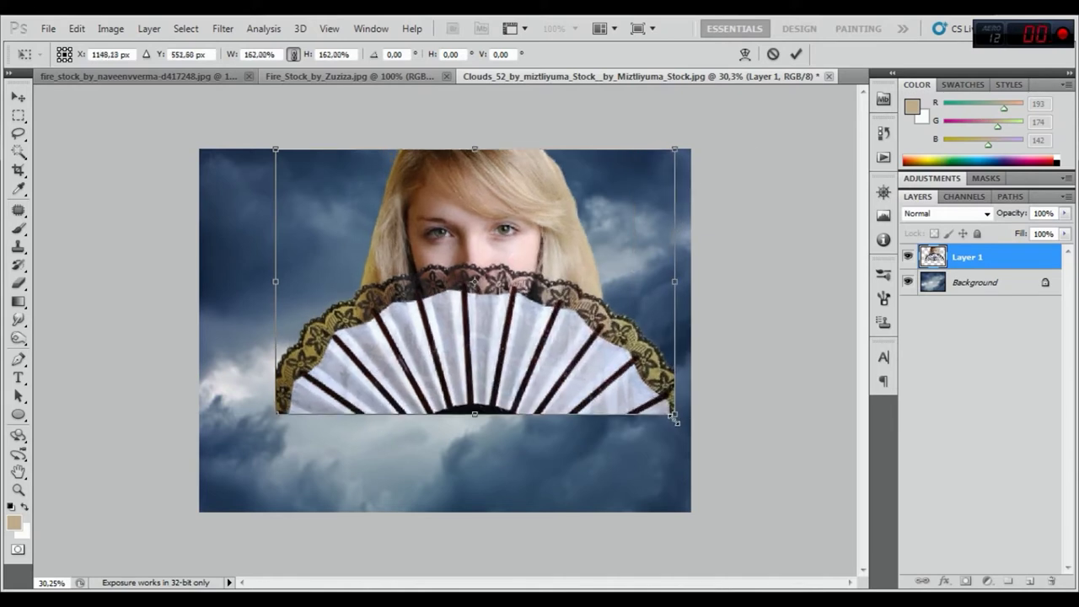
{"action": "left_click_drag", "start_coordinate": [612, 385], "coordinate": [590, 386]}
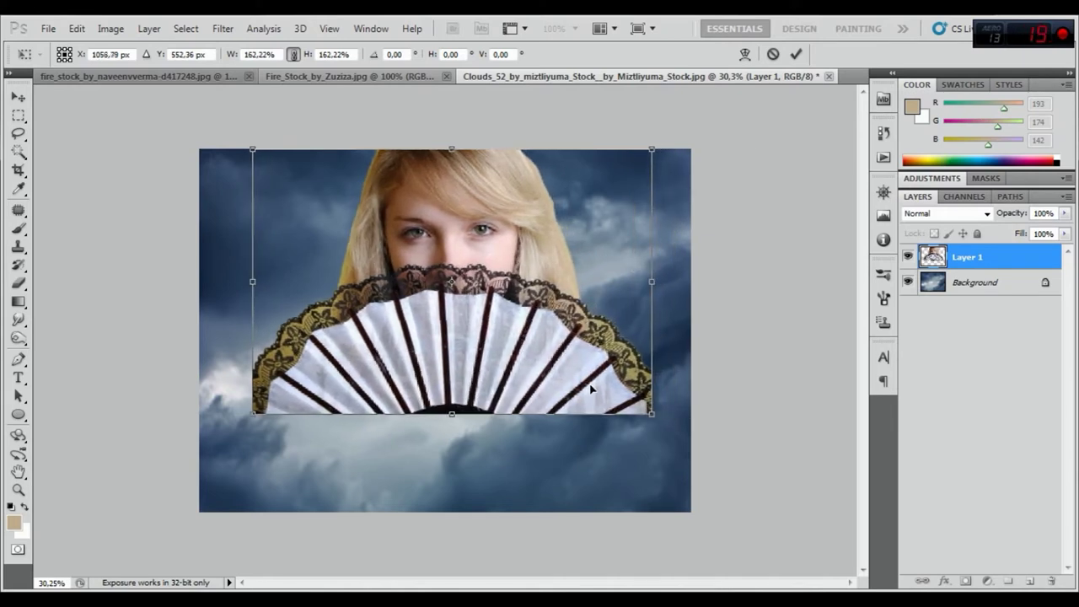
{"action": "left_click", "coordinate": [796, 54]}
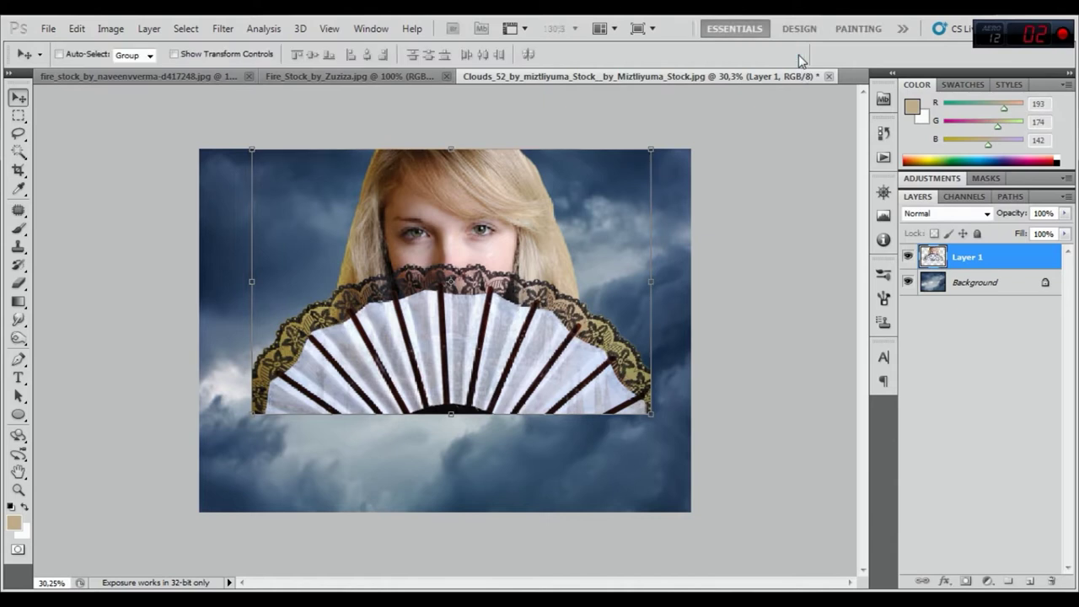
{"action": "left_click", "coordinate": [16, 169]}
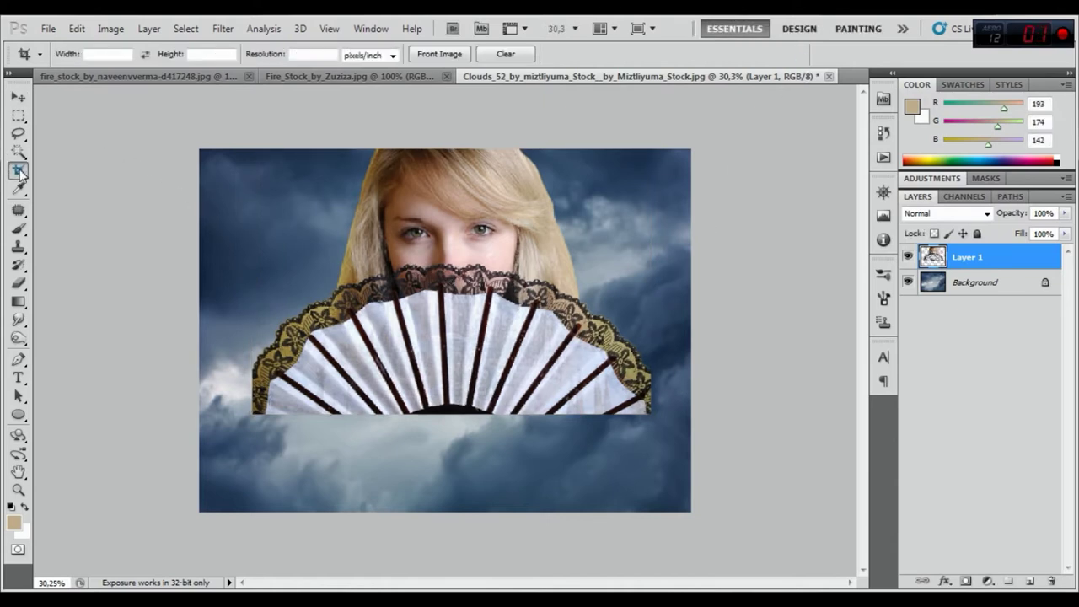
- Crop the canvas to the fan's bottom edge, then trim the sides to the figure's width
{"action": "mouse_move", "coordinate": [199, 150]}
{"action": "left_mouse_down"}
{"action": "mouse_move", "coordinate": [527, 342]}
{"action": "mouse_move", "coordinate": [710, 412]}
{"action": "left_mouse_up"}
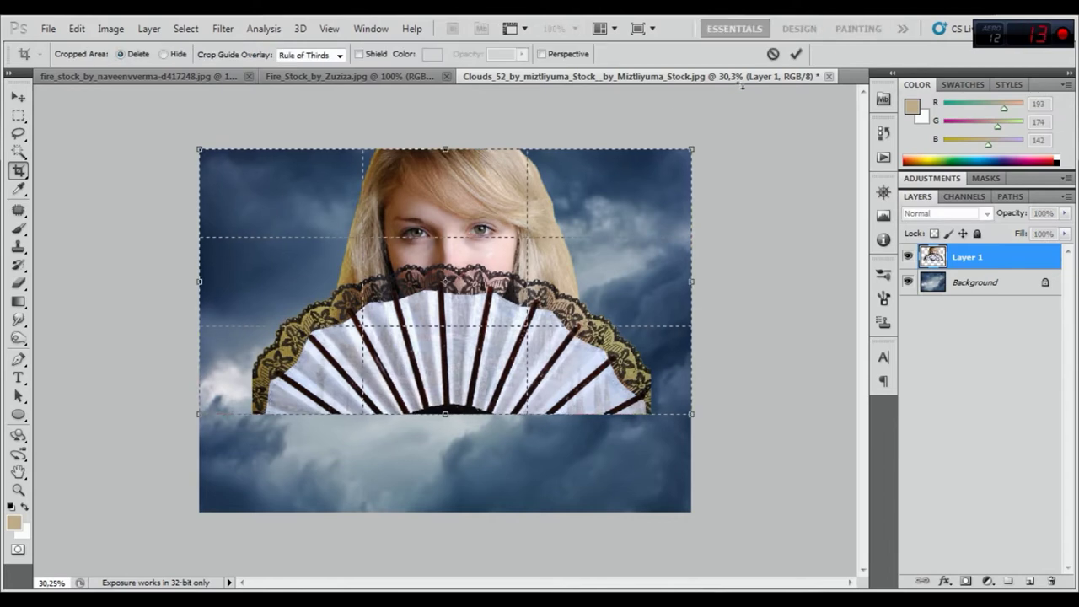
{"action": "double_click", "coordinate": [522, 335]}
{"action": "scroll", "coordinate": [518, 334], "scroll_direction": "up", "scroll_amount": 1}
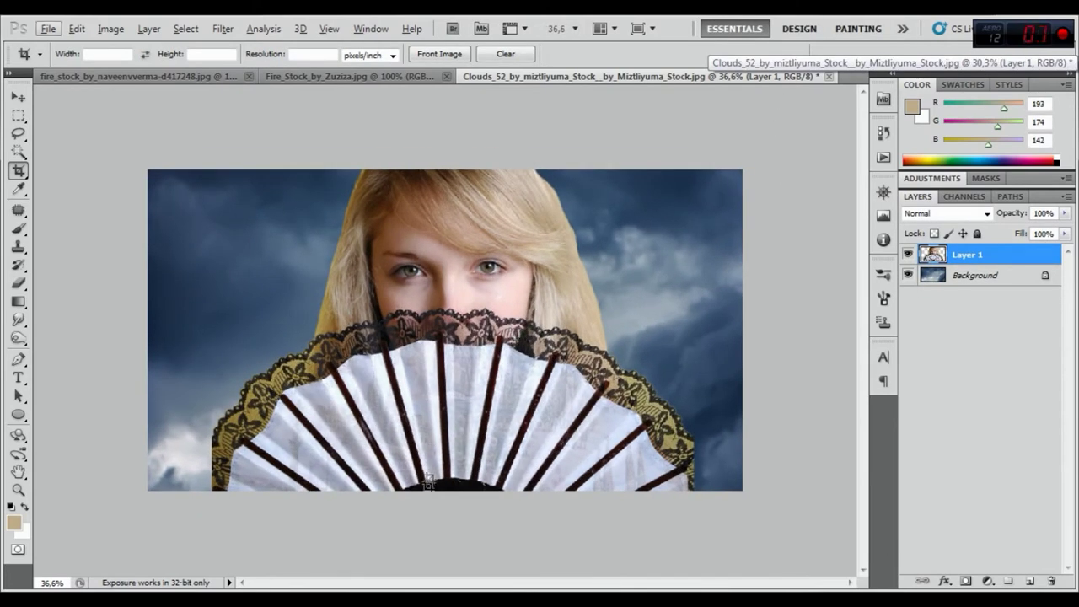
{"action": "mouse_move", "coordinate": [211, 170]}
{"action": "left_mouse_down"}
{"action": "mouse_move", "coordinate": [529, 447]}
{"action": "mouse_move", "coordinate": [691, 517]}
{"action": "left_mouse_up"}
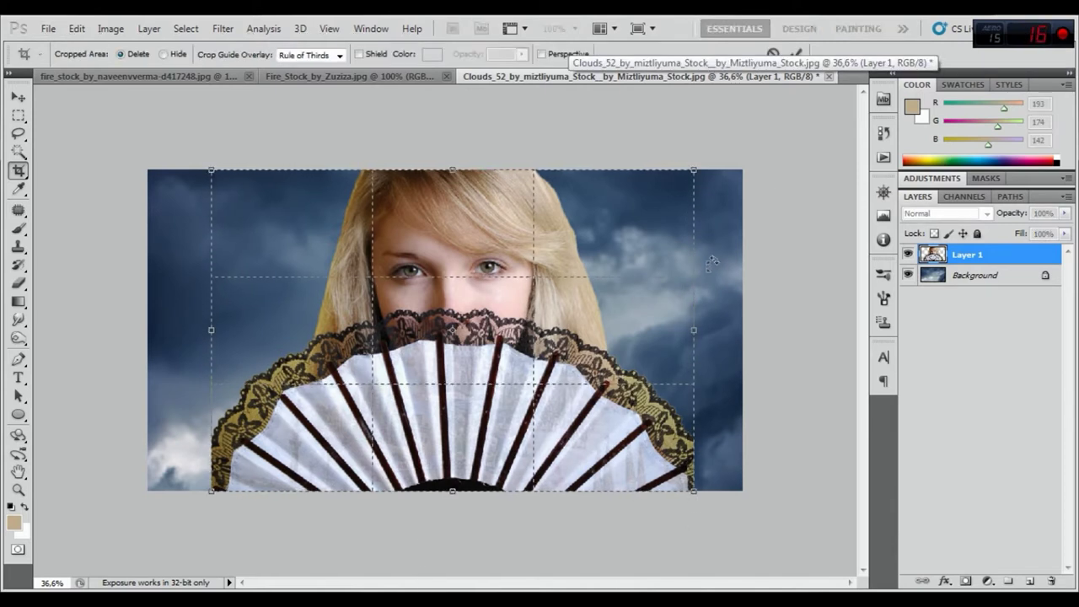
{"action": "left_click", "coordinate": [796, 54]}
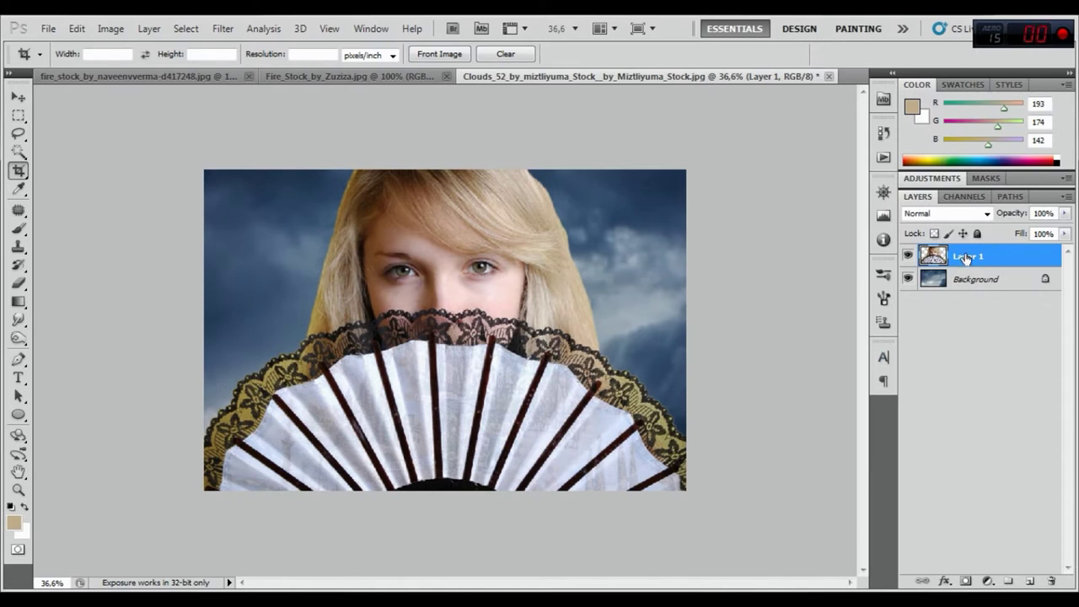
{"action": "left_click", "coordinate": [988, 582]}
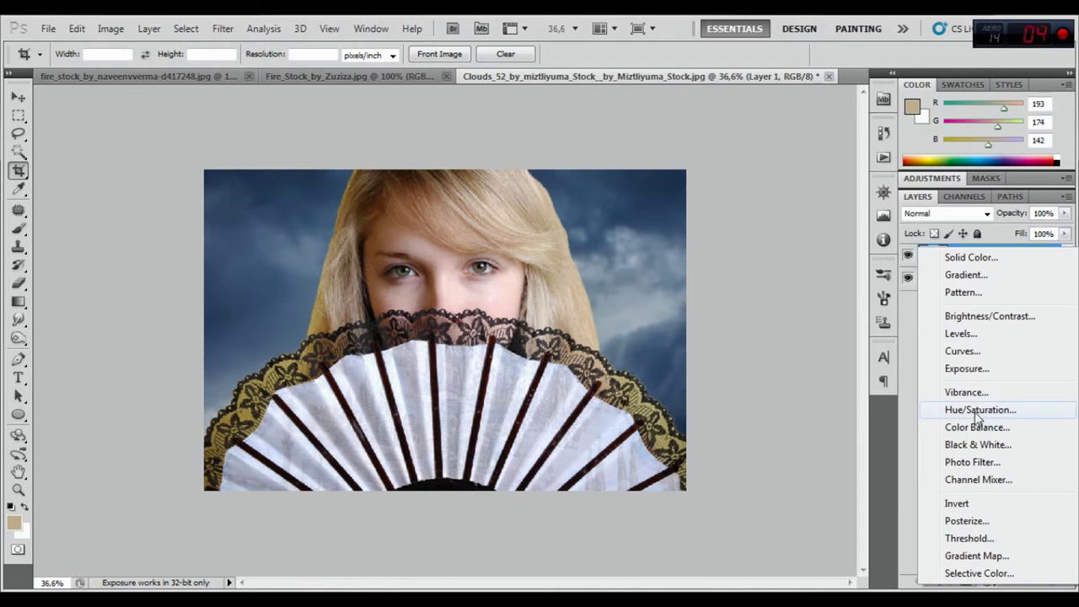
- Add a Black & White adjustment with Reds -12 and Yellows 25, and toggle it to compare
{"action": "left_click", "coordinate": [961, 445]}
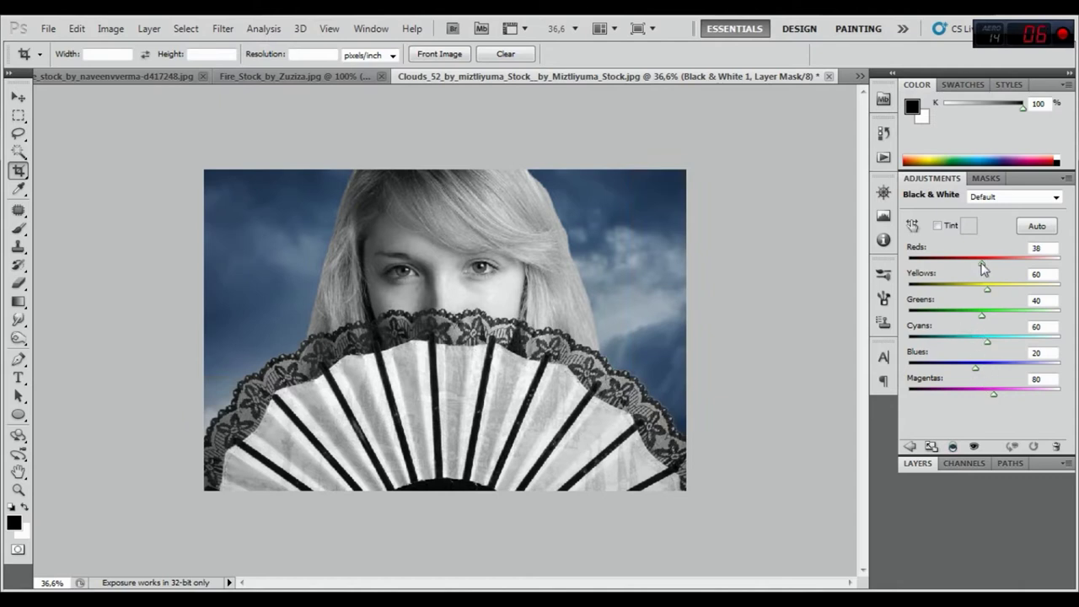
{"action": "left_click_drag", "start_coordinate": [981, 261], "coordinate": [968, 261]}
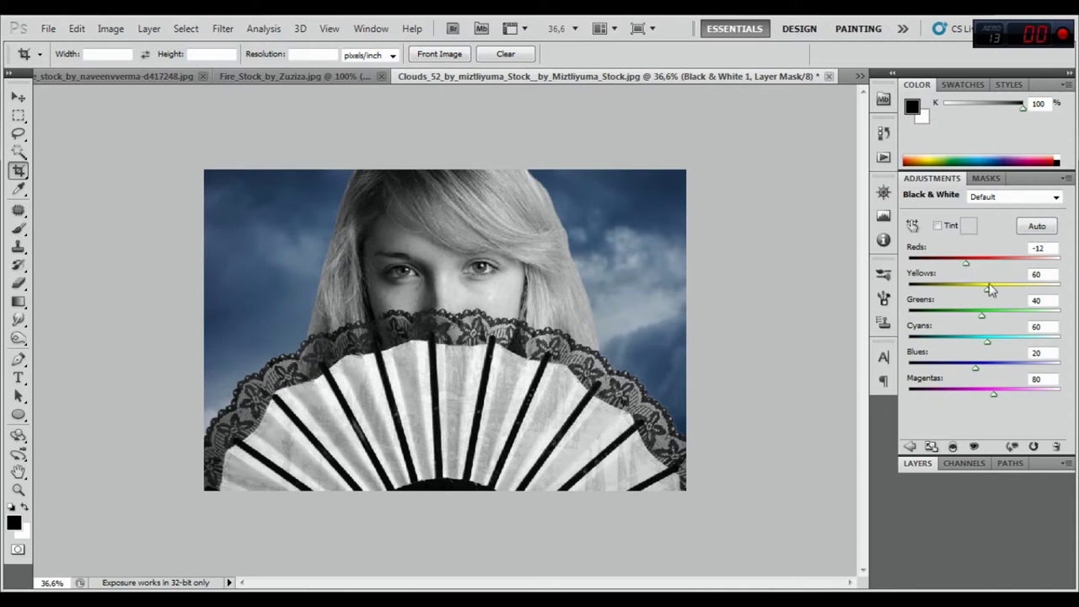
{"action": "left_click_drag", "start_coordinate": [985, 291], "coordinate": [976, 292]}
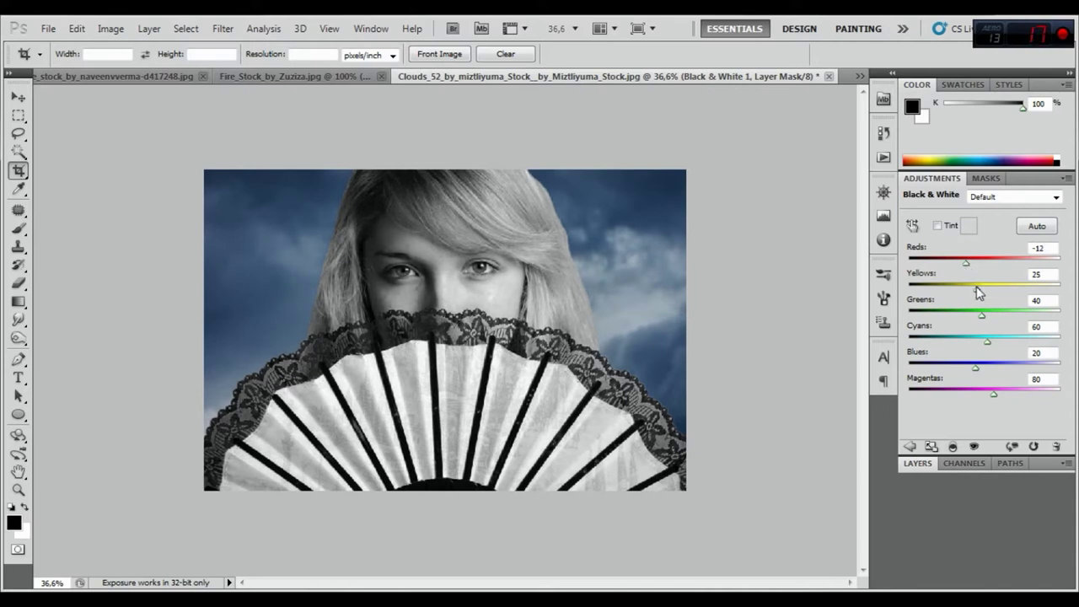
{"action": "left_click", "coordinate": [917, 463]}
{"action": "left_click", "coordinate": [907, 257]}
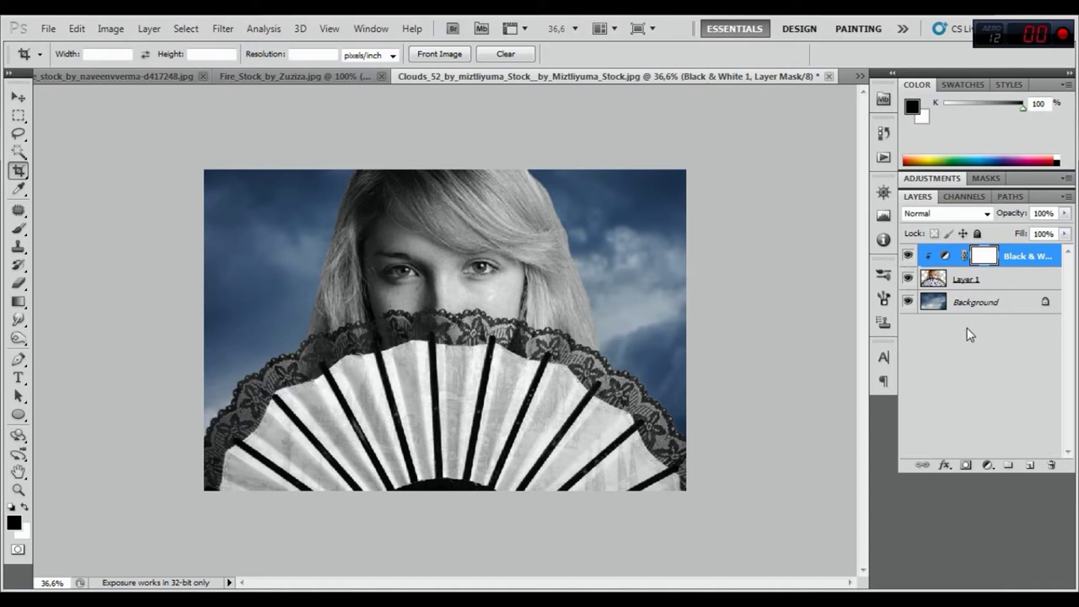
- Add a Brightness/Contrast layer over the clouds background with Brightness -34 and Contrast 60
{"action": "left_click", "coordinate": [972, 305]}
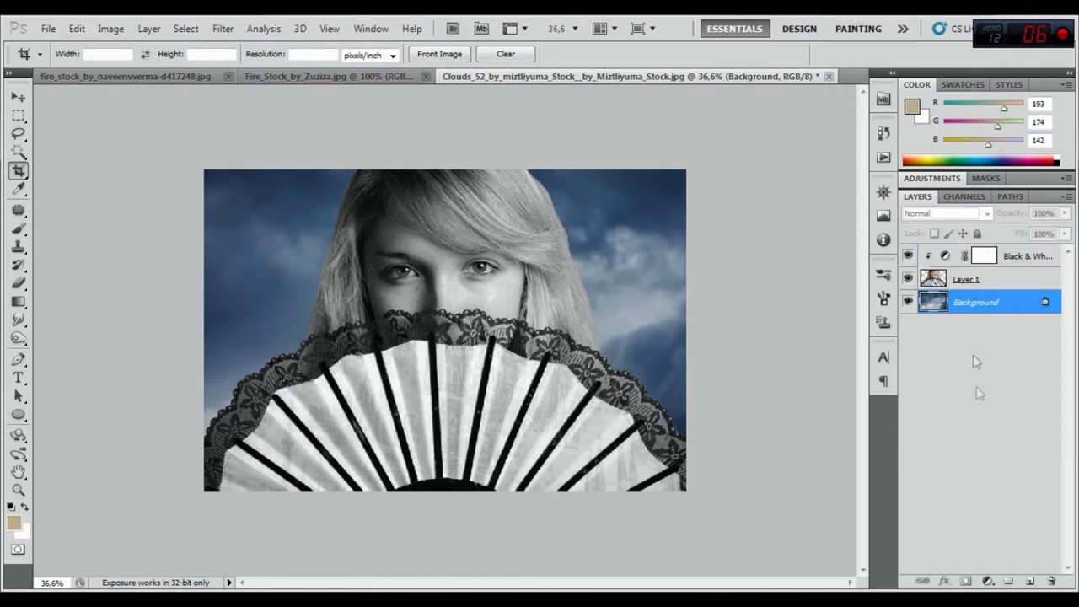
{"action": "left_click", "coordinate": [985, 580]}
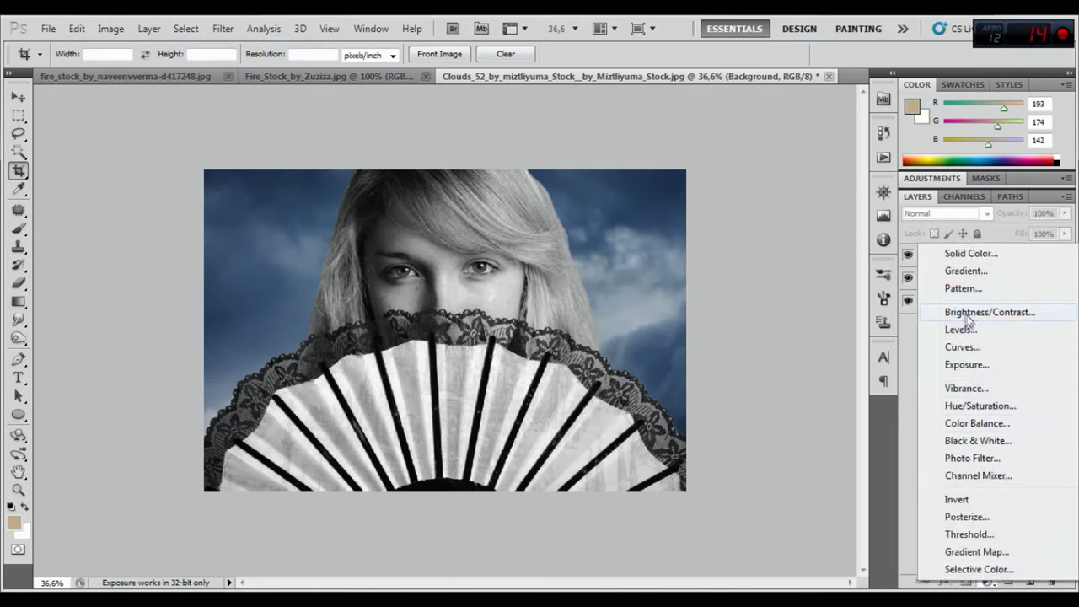
{"action": "left_click", "coordinate": [971, 311]}
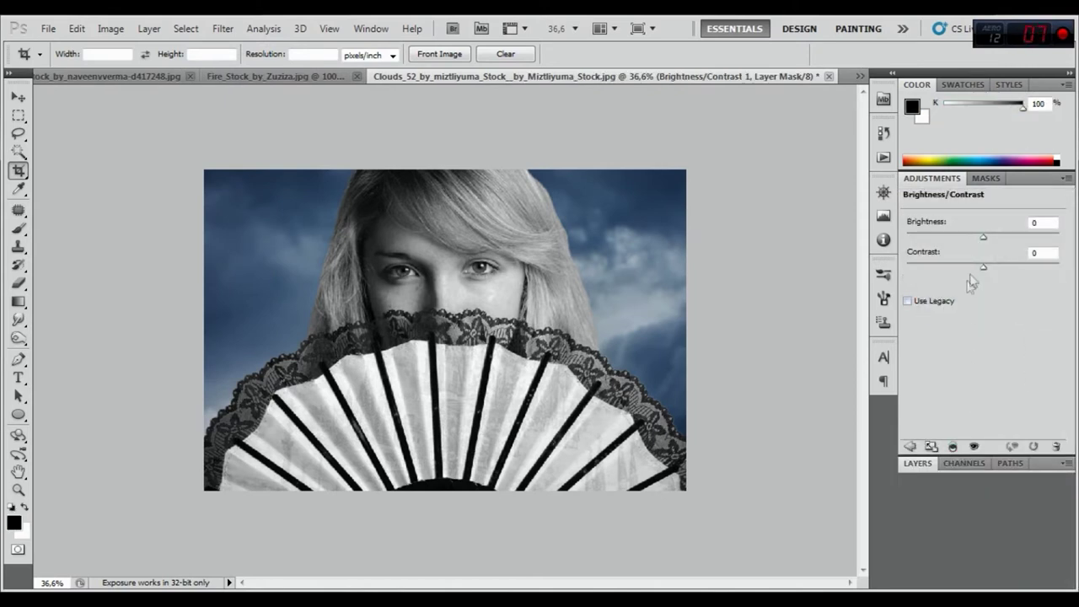
{"action": "left_click_drag", "start_coordinate": [983, 237], "coordinate": [967, 238]}
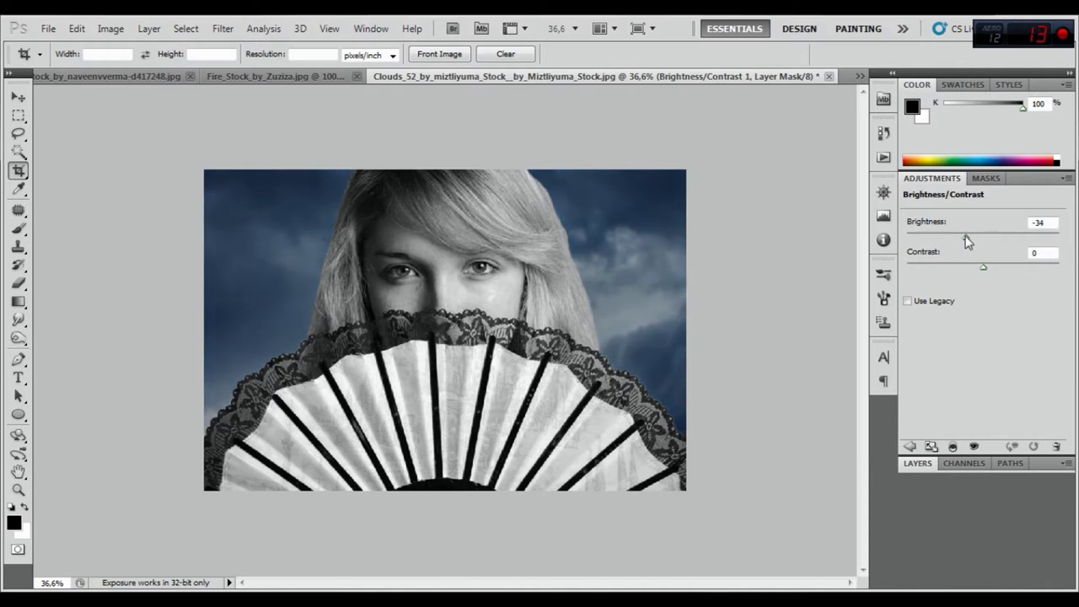
{"action": "left_click_drag", "start_coordinate": [984, 265], "coordinate": [1003, 264]}
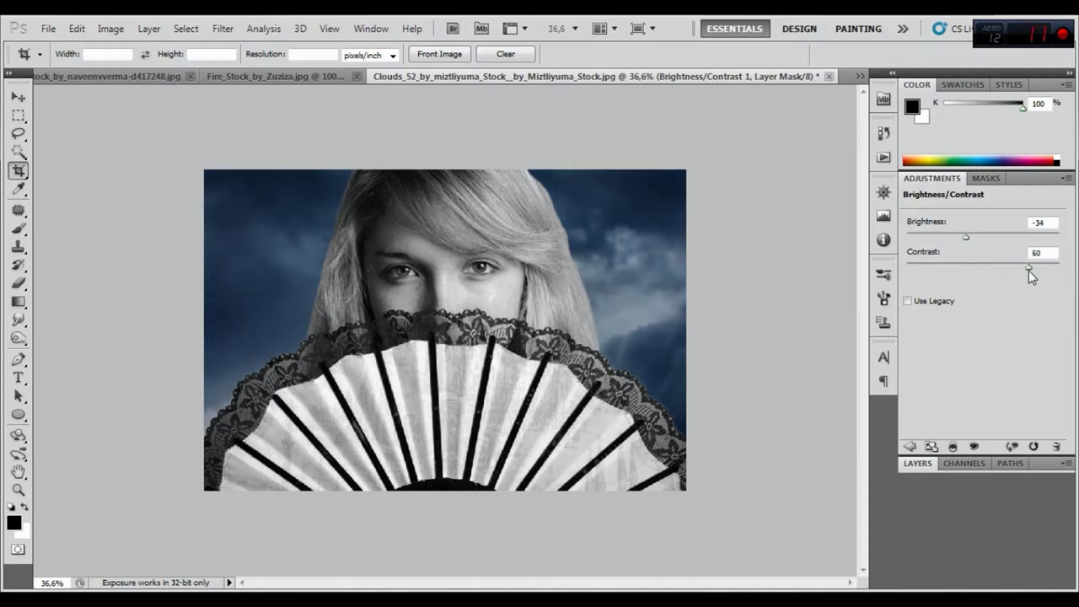
{"action": "left_click", "coordinate": [921, 462]}
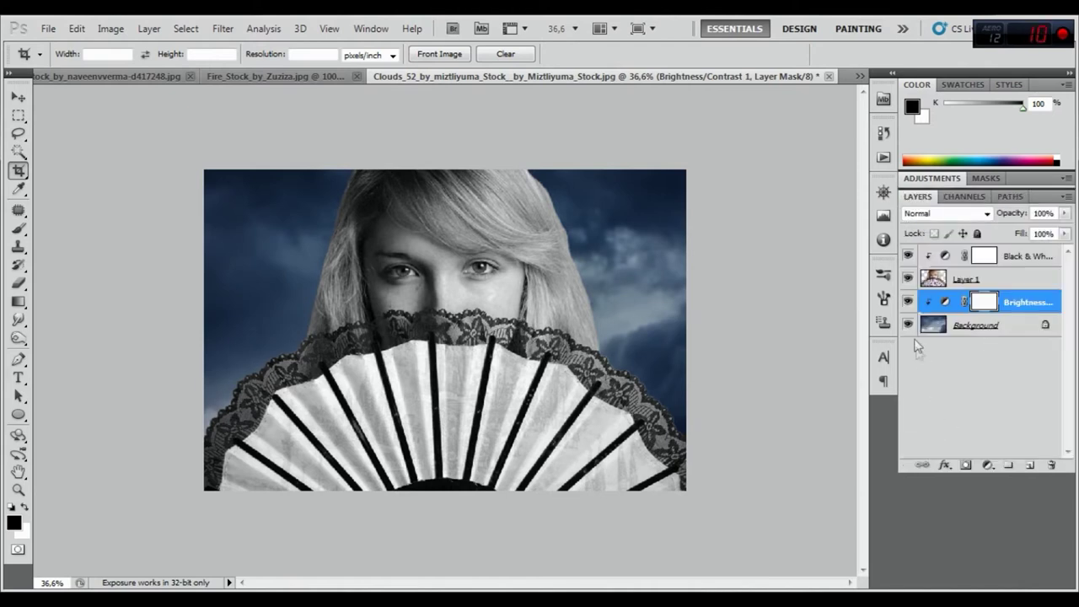
{"action": "left_click", "coordinate": [908, 301]}
- Copy a rectangular flames area of the fire photo onto its own layer
{"action": "left_click", "coordinate": [264, 75]}
{"action": "key", "text": "ctrl+0"}
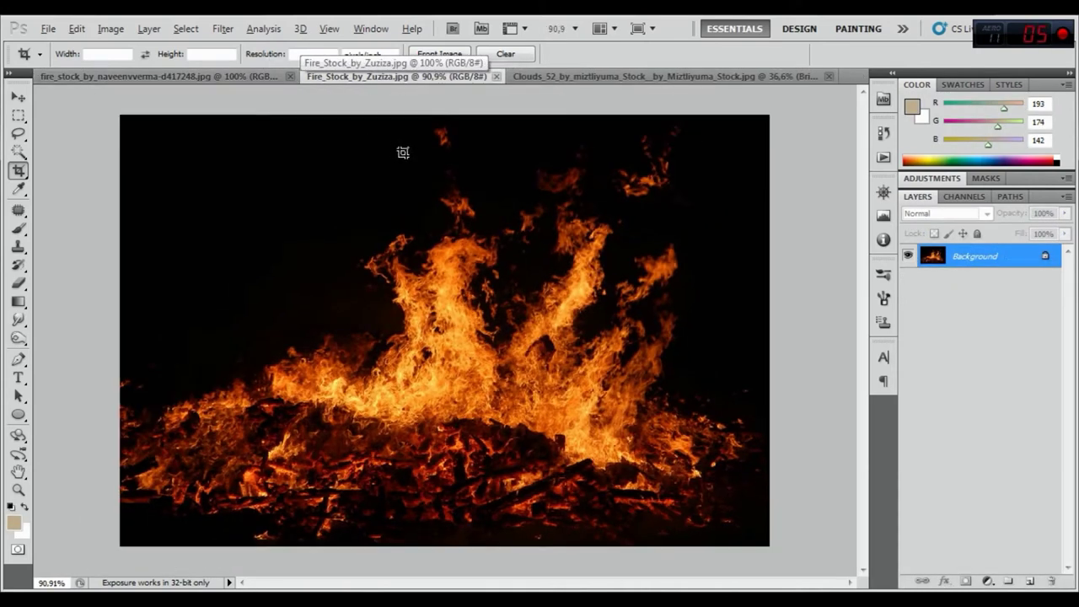
{"action": "left_click", "coordinate": [18, 116]}
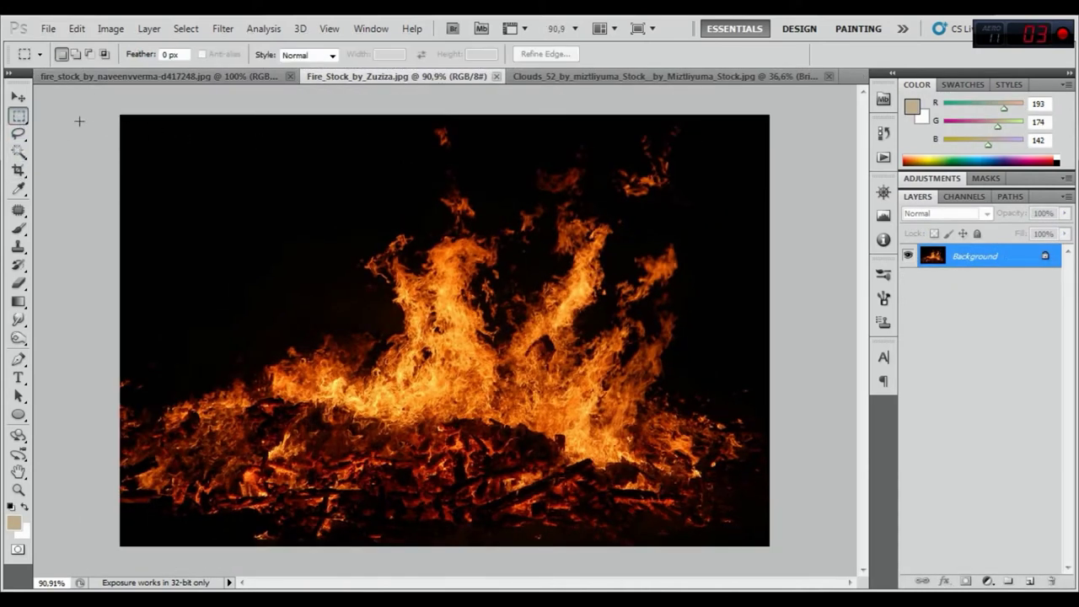
{"action": "left_click_drag", "start_coordinate": [290, 132], "coordinate": [861, 386]}
{"action": "right_click", "coordinate": [505, 274]}
{"action": "left_click", "coordinate": [563, 402]}
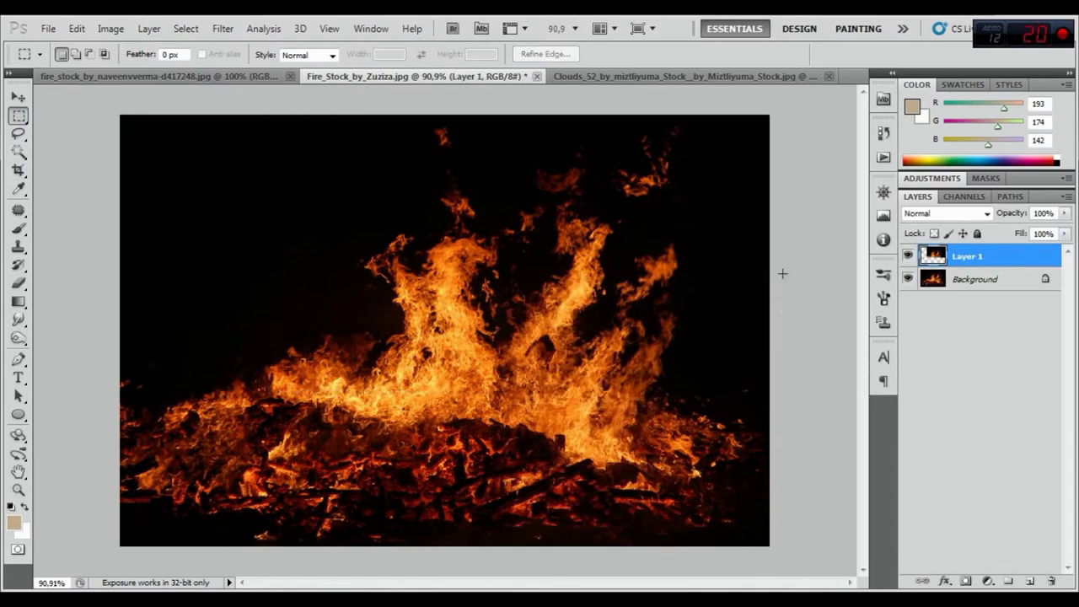
- Drag the flames layer into the clouds composite and dock the fire photo as a tab
{"action": "left_click_drag", "start_coordinate": [478, 80], "coordinate": [443, 154]}
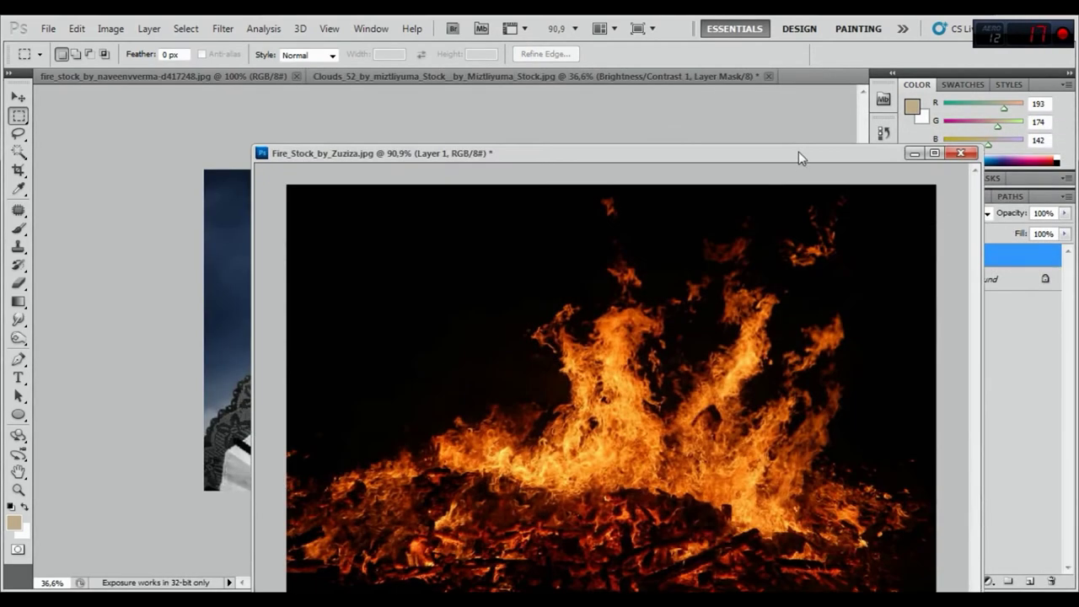
{"action": "left_click_drag", "start_coordinate": [798, 150], "coordinate": [809, 271]}
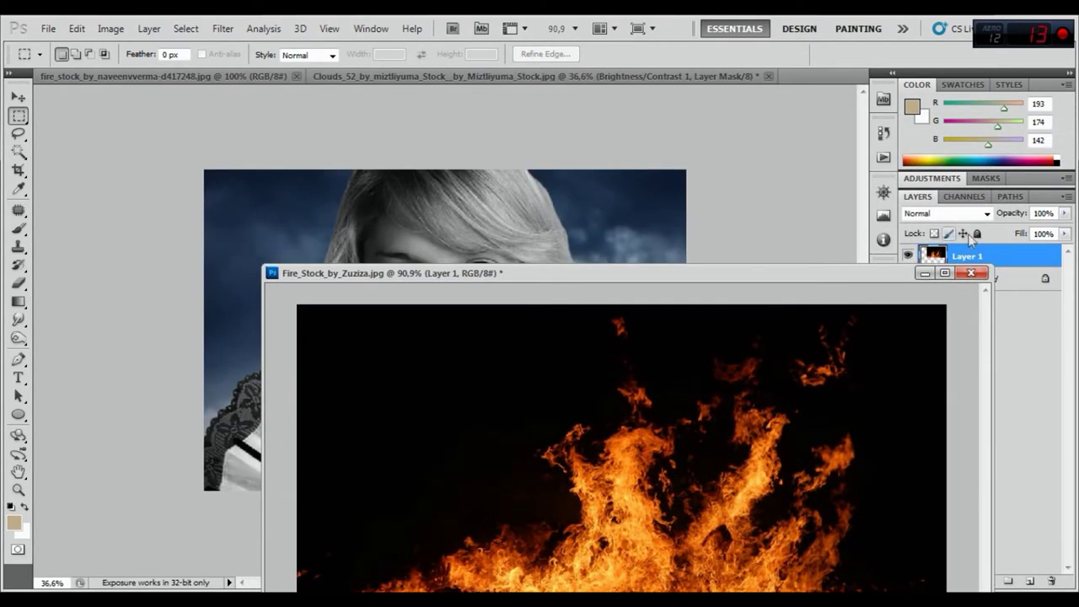
{"action": "left_click_drag", "start_coordinate": [956, 256], "coordinate": [573, 233]}
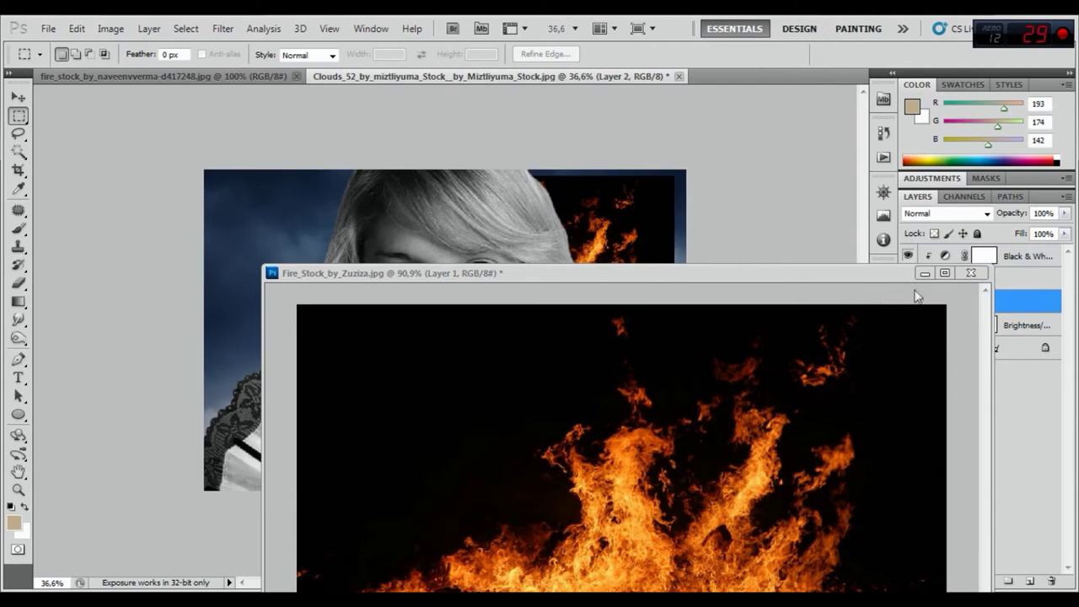
{"action": "left_click_drag", "start_coordinate": [801, 272], "coordinate": [486, 81]}
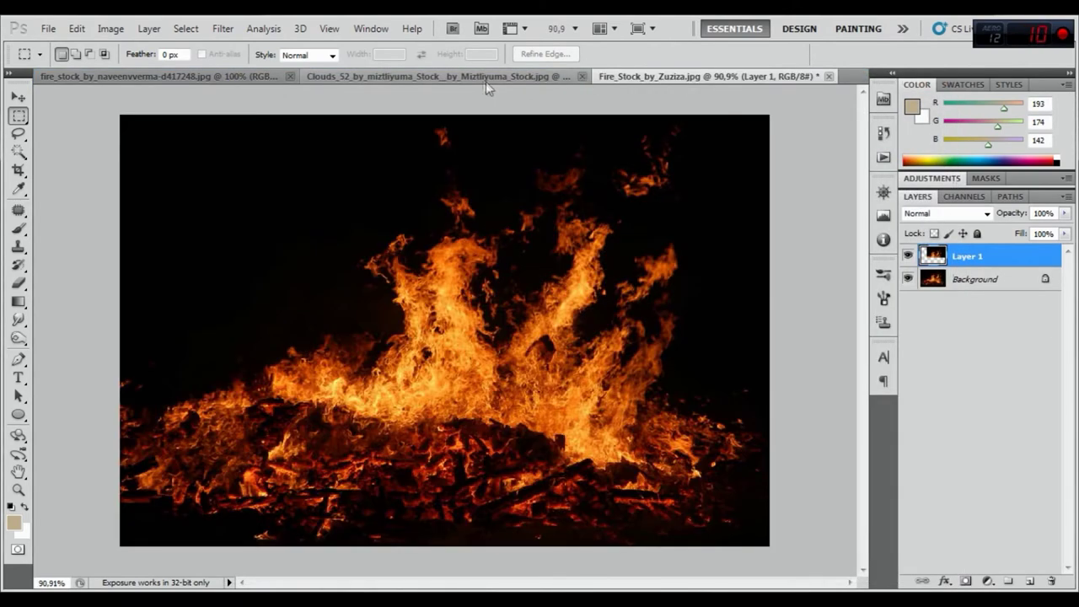
{"action": "left_click", "coordinate": [471, 77]}
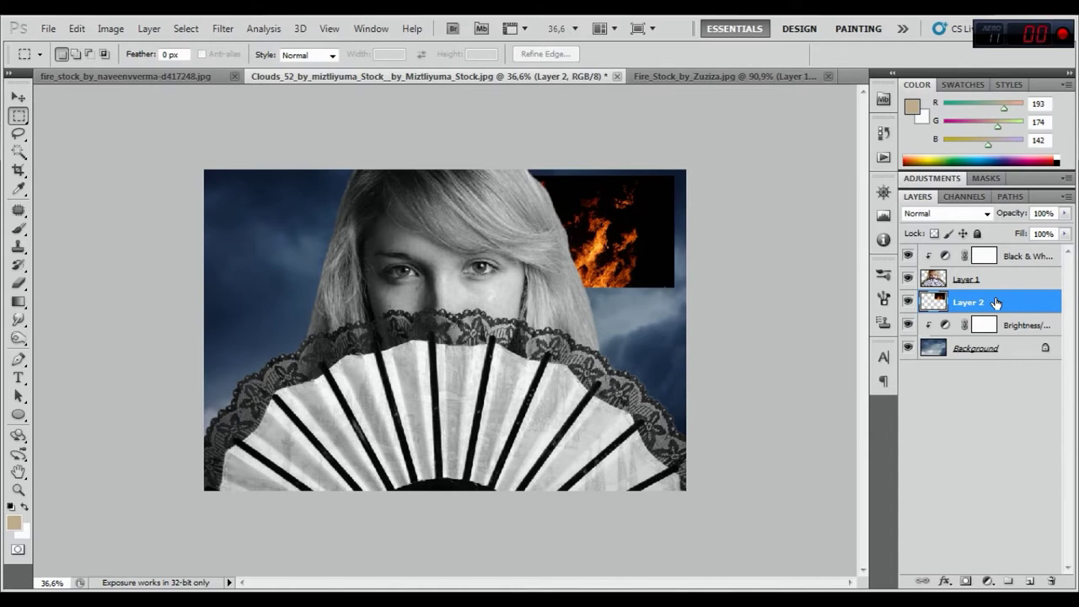
- Scale the fire layer up to about 365% and move the flames to the right side
{"action": "left_click", "coordinate": [78, 29]}
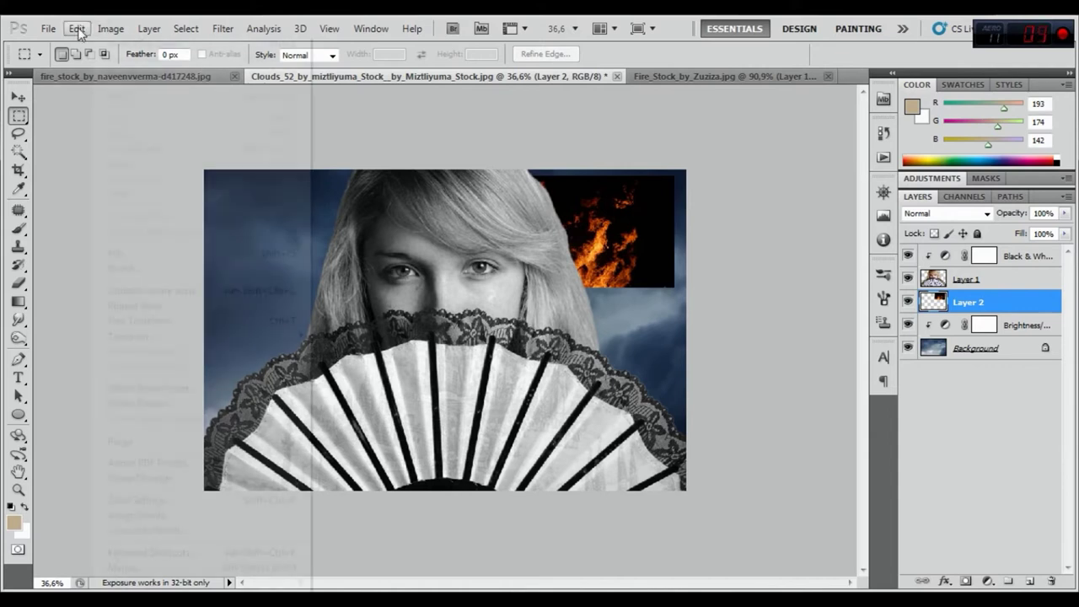
{"action": "left_click", "coordinate": [199, 321]}
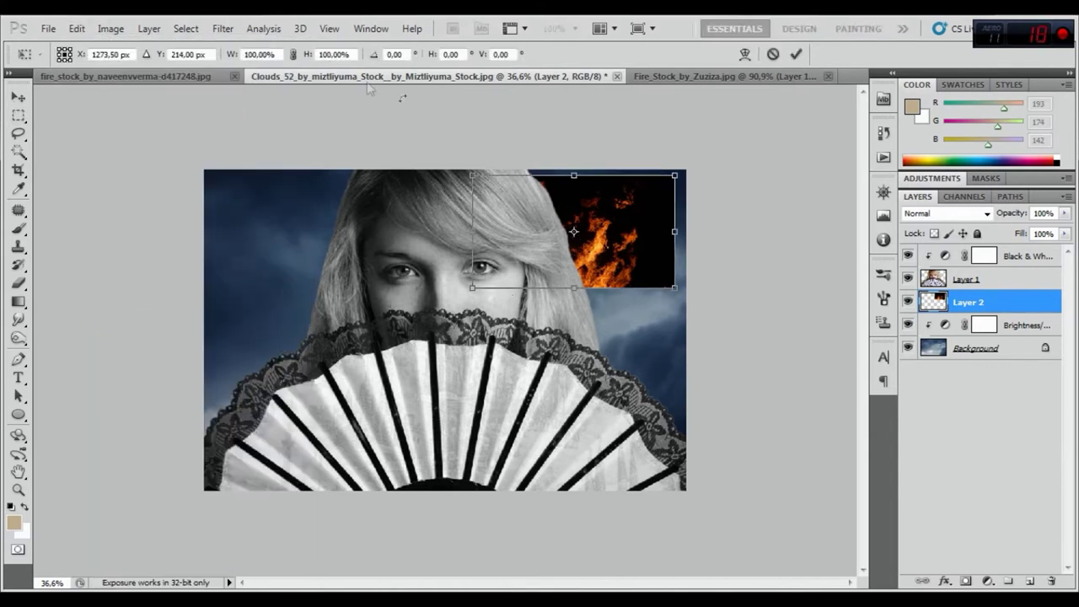
{"action": "left_click_drag", "start_coordinate": [473, 289], "coordinate": [130, 505]}
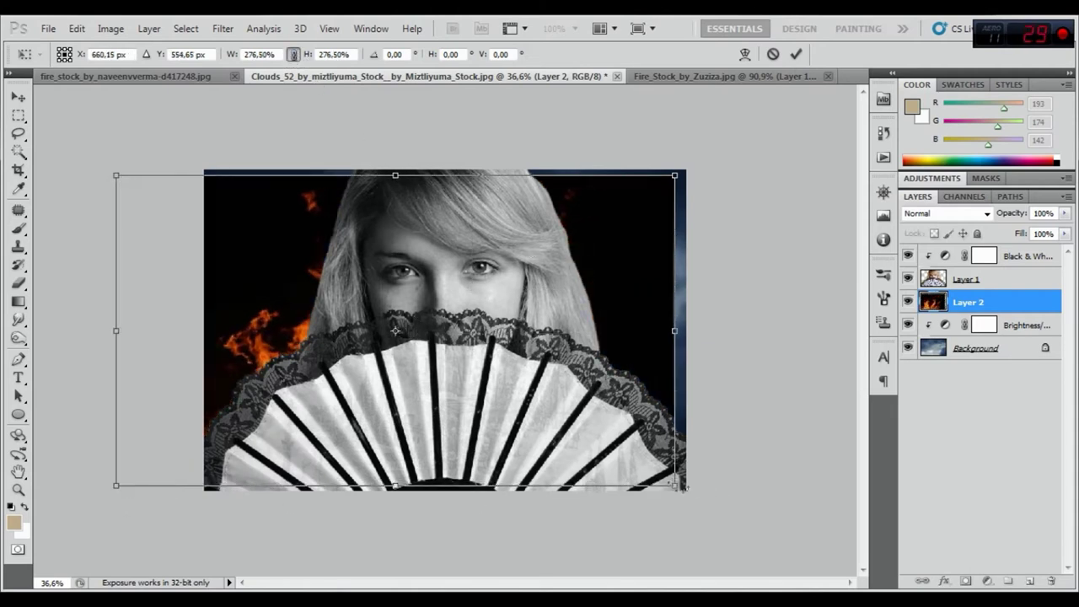
{"action": "left_click_drag", "start_coordinate": [674, 485], "coordinate": [853, 582]}
{"action": "mouse_move", "coordinate": [611, 431]}
{"action": "left_mouse_down"}
{"action": "mouse_move", "coordinate": [692, 375]}
{"action": "mouse_move", "coordinate": [680, 377]}
{"action": "left_mouse_up"}
{"action": "left_click", "coordinate": [796, 54]}
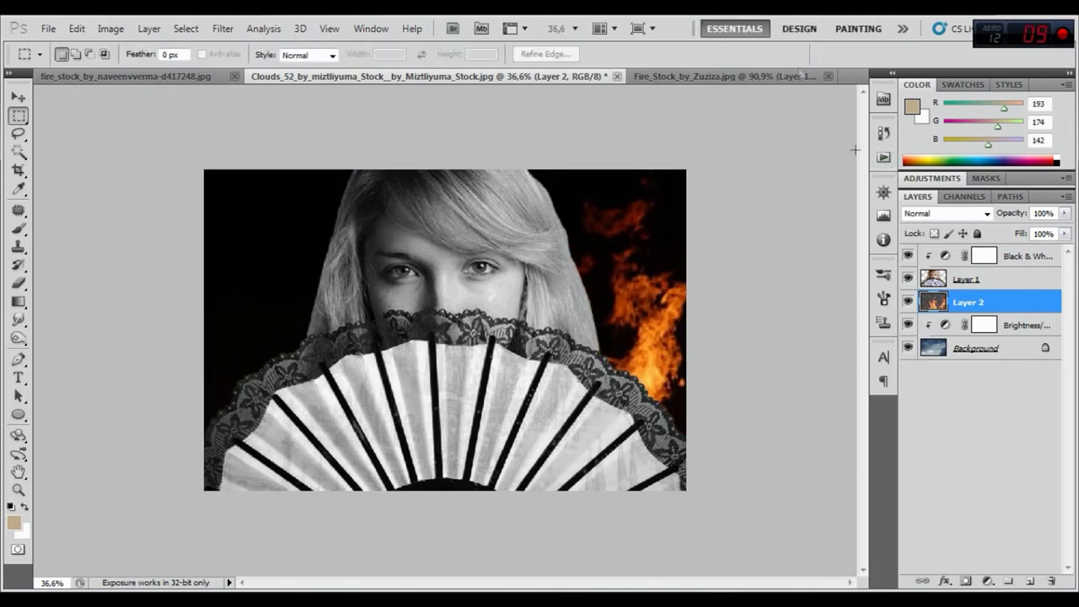
{"action": "left_click", "coordinate": [962, 213]}
- Set the fire layer to Screen and add a horizontally flipped copy on the left side
{"action": "left_click", "coordinate": [927, 135]}
{"action": "key", "text": "Down"}
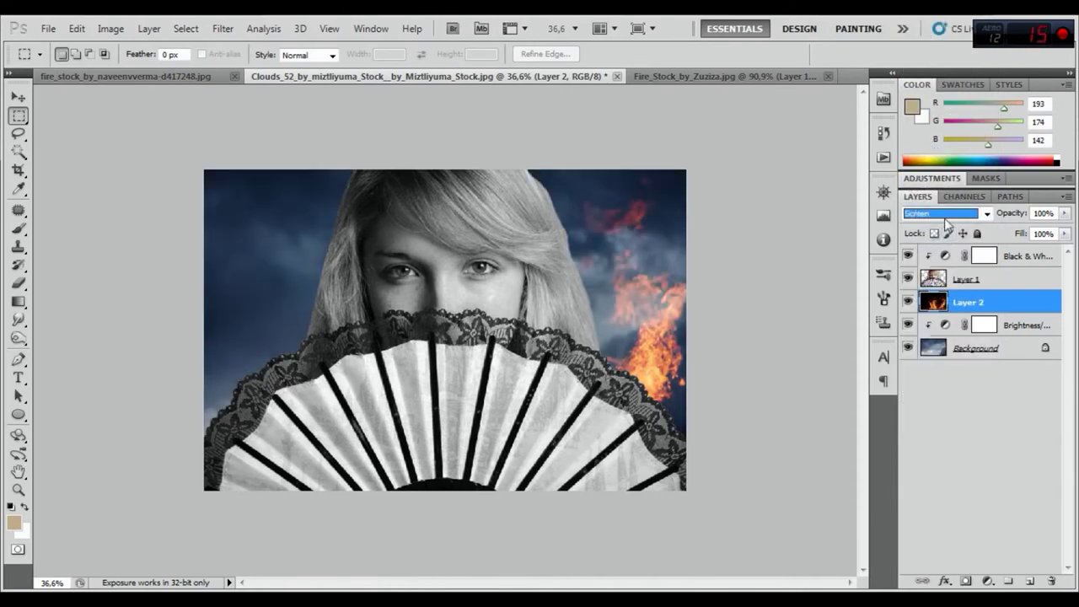
{"action": "right_click", "coordinate": [964, 309]}
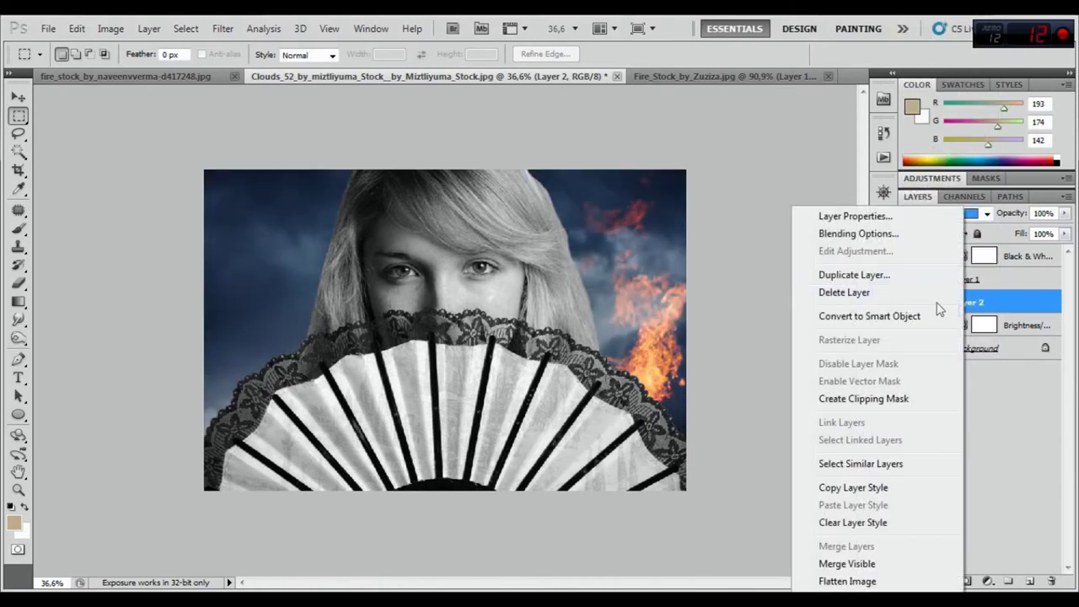
{"action": "left_click", "coordinate": [834, 273]}
{"action": "left_click", "coordinate": [692, 196]}
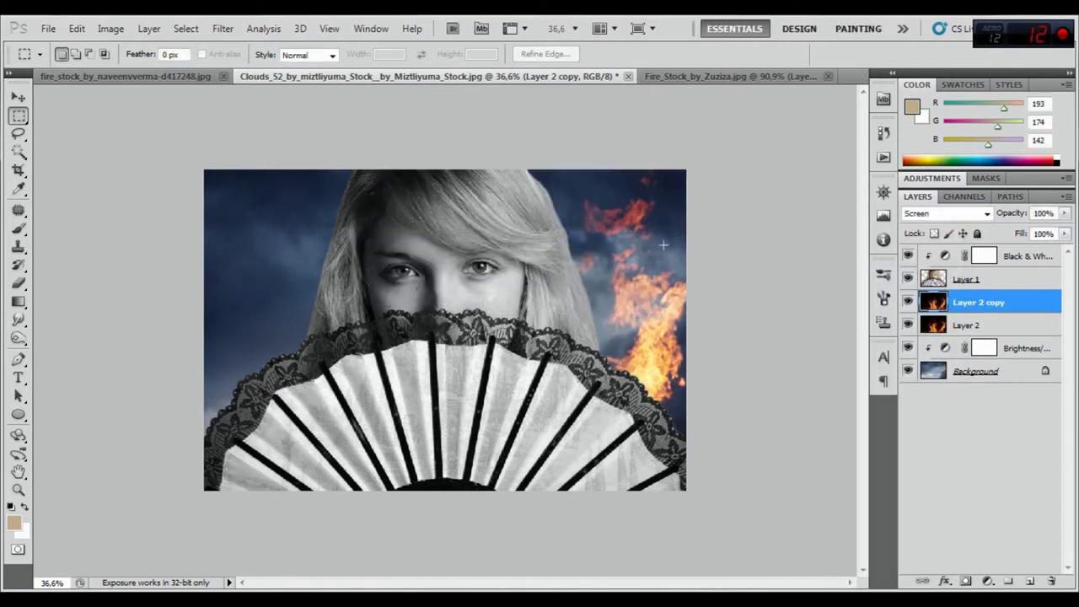
{"action": "left_click", "coordinate": [77, 28]}
{"action": "left_click", "coordinate": [135, 313]}
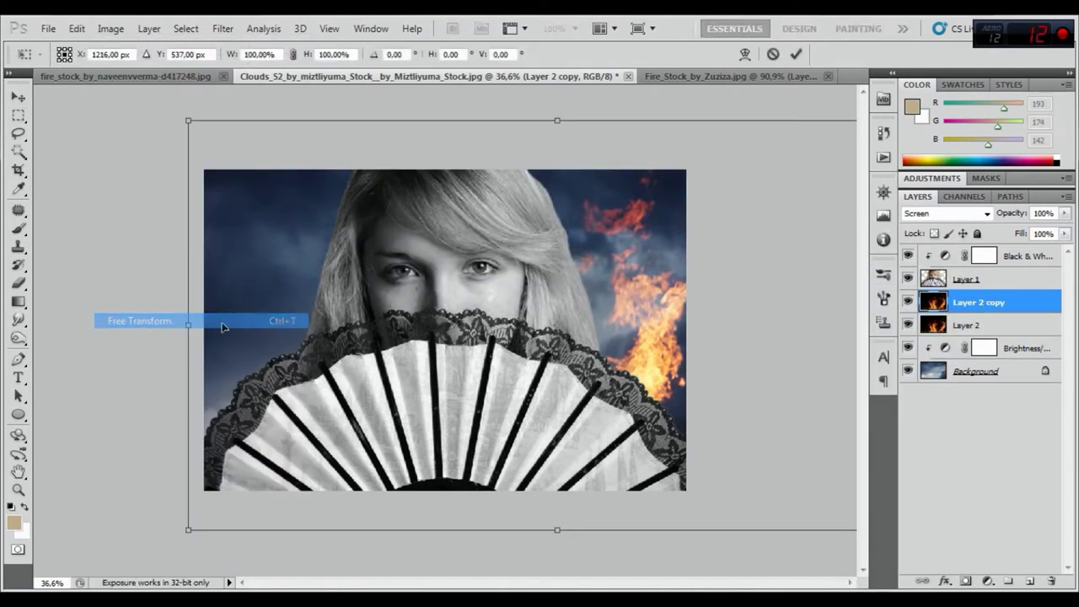
{"action": "right_click", "coordinate": [653, 294]}
{"action": "left_click", "coordinate": [701, 511]}
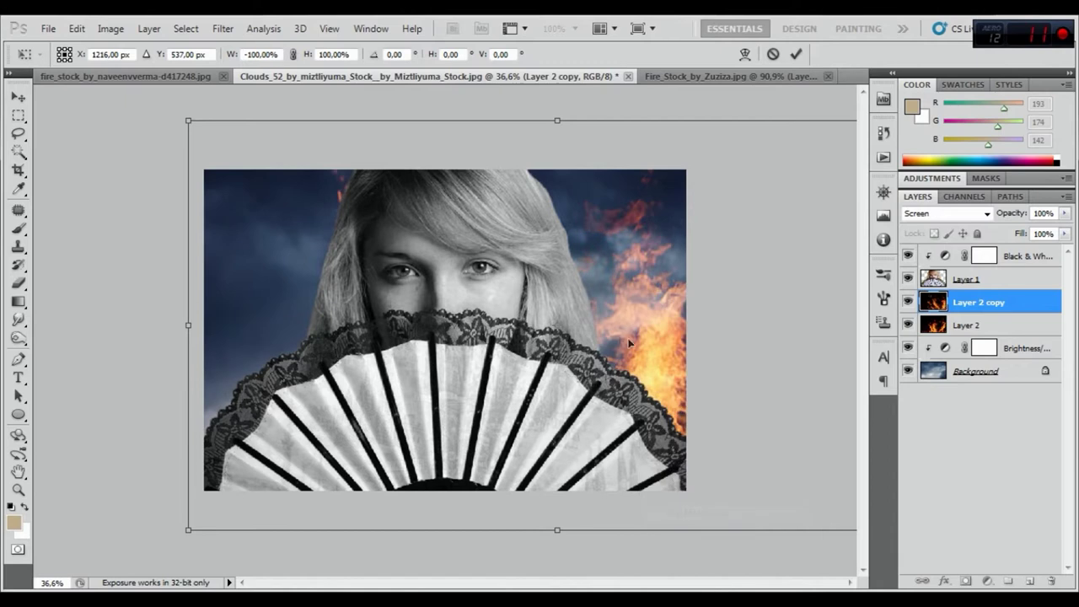
{"action": "mouse_move", "coordinate": [537, 341]}
{"action": "left_mouse_down"}
{"action": "mouse_move", "coordinate": [445, 286]}
{"action": "mouse_move", "coordinate": [457, 291]}
{"action": "left_mouse_up"}
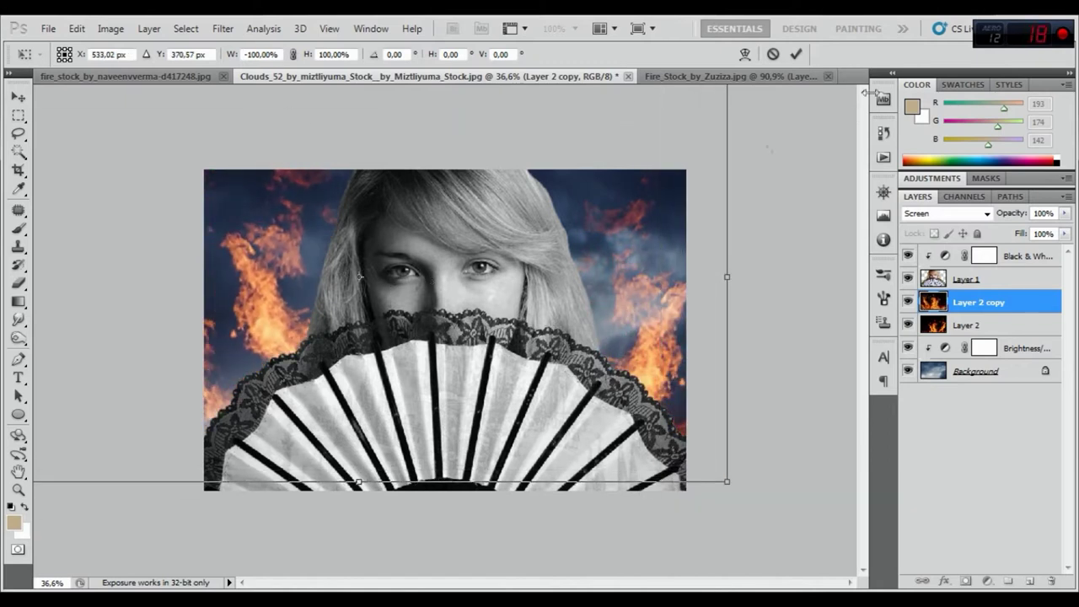
{"action": "left_click", "coordinate": [796, 54]}
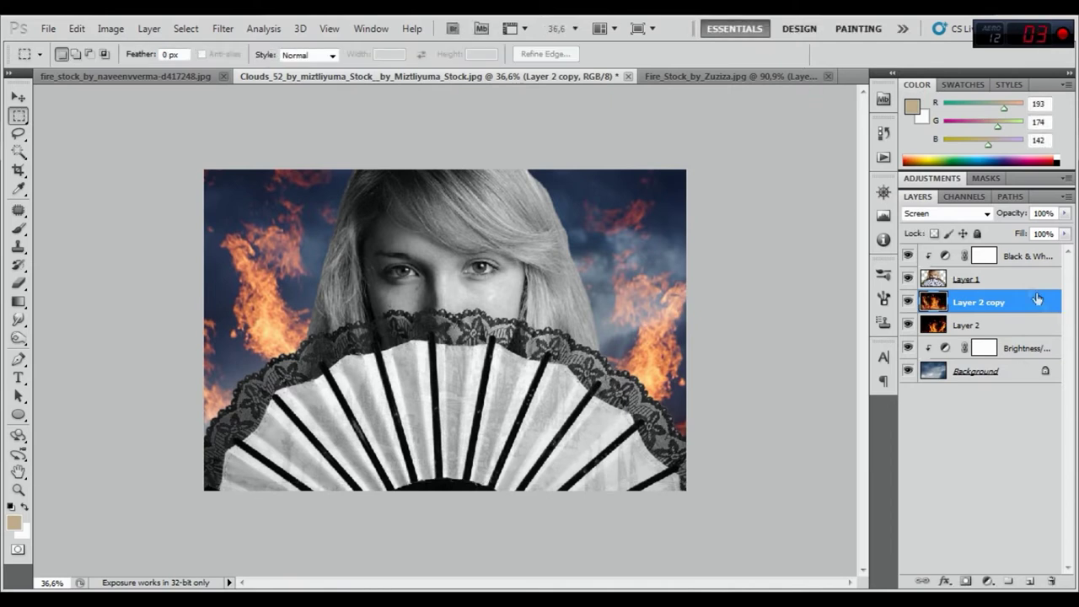
- Add a second flipped fire copy, moved up behind the woman's head
{"action": "right_click", "coordinate": [969, 305]}
{"action": "left_click", "coordinate": [843, 271]}
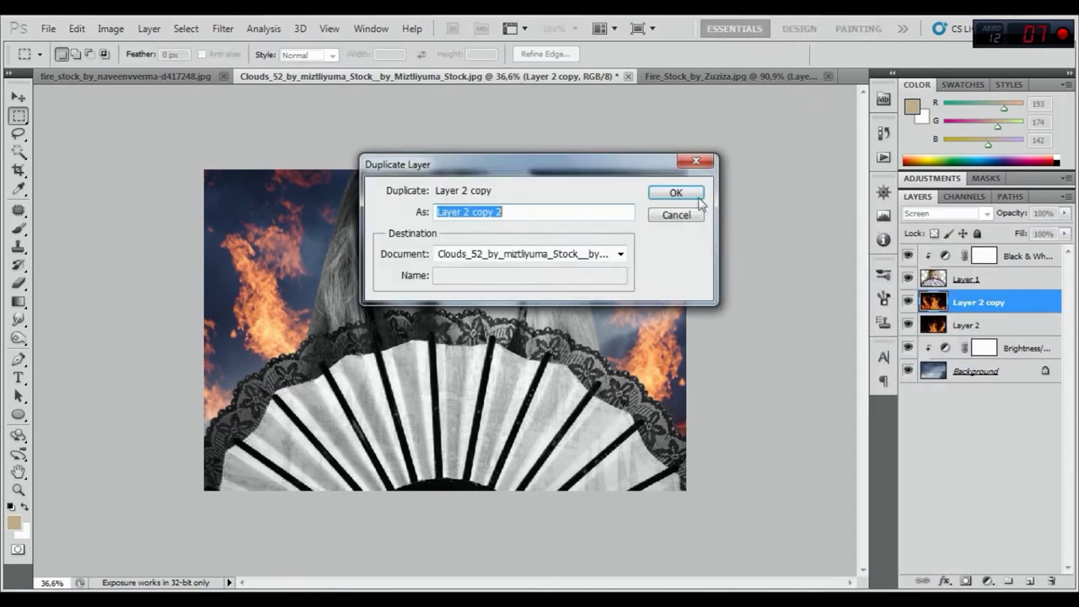
{"action": "key", "text": "Return"}
{"action": "left_click", "coordinate": [76, 29]}
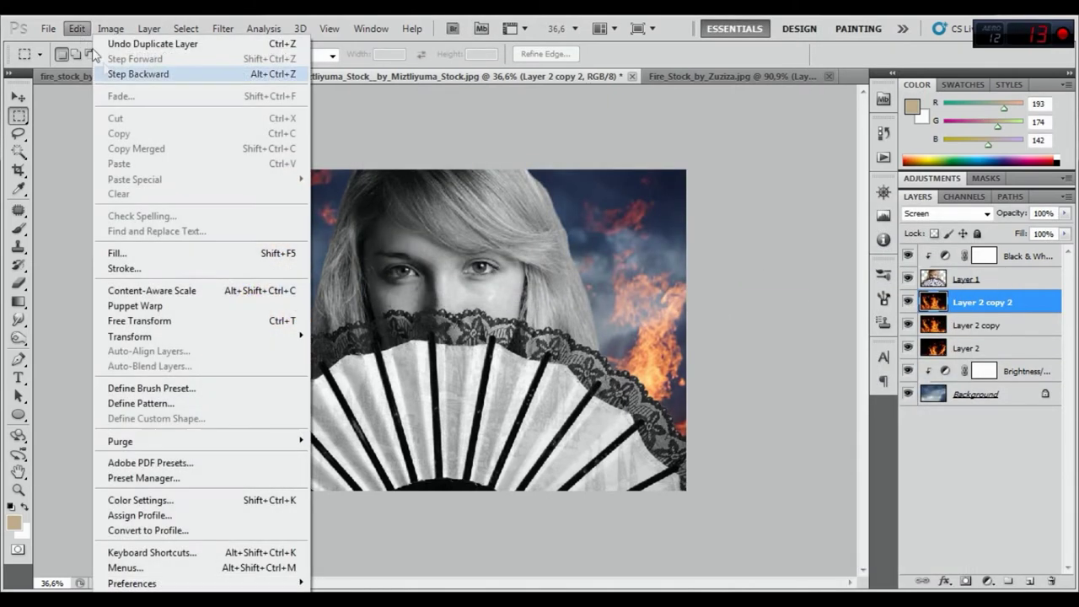
{"action": "left_click", "coordinate": [143, 322]}
{"action": "right_click", "coordinate": [386, 310]}
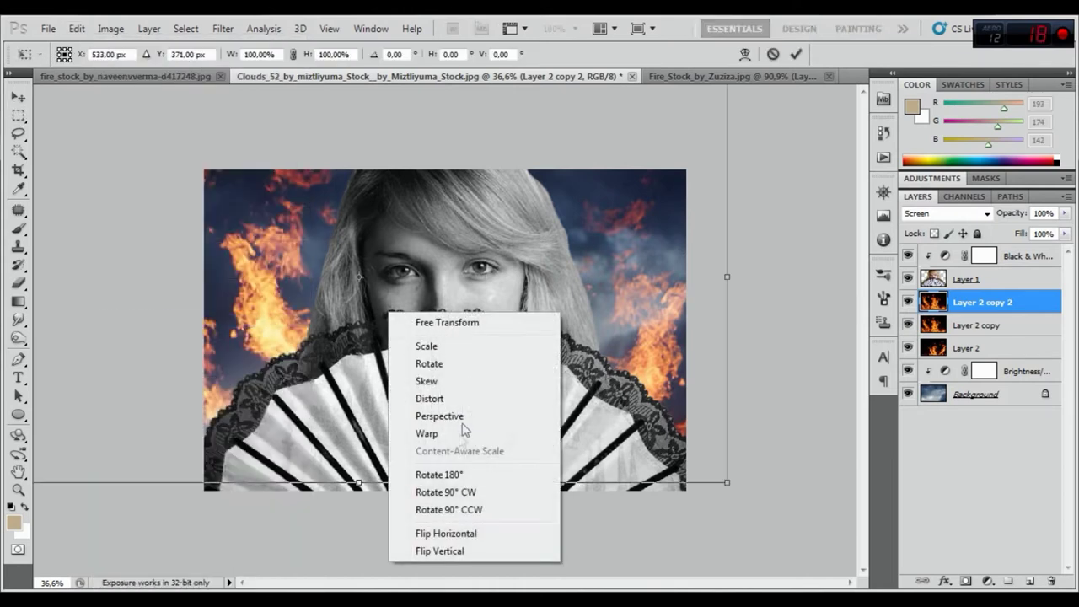
{"action": "left_click", "coordinate": [446, 533]}
{"action": "left_click_drag", "start_coordinate": [455, 428], "coordinate": [616, 263]}
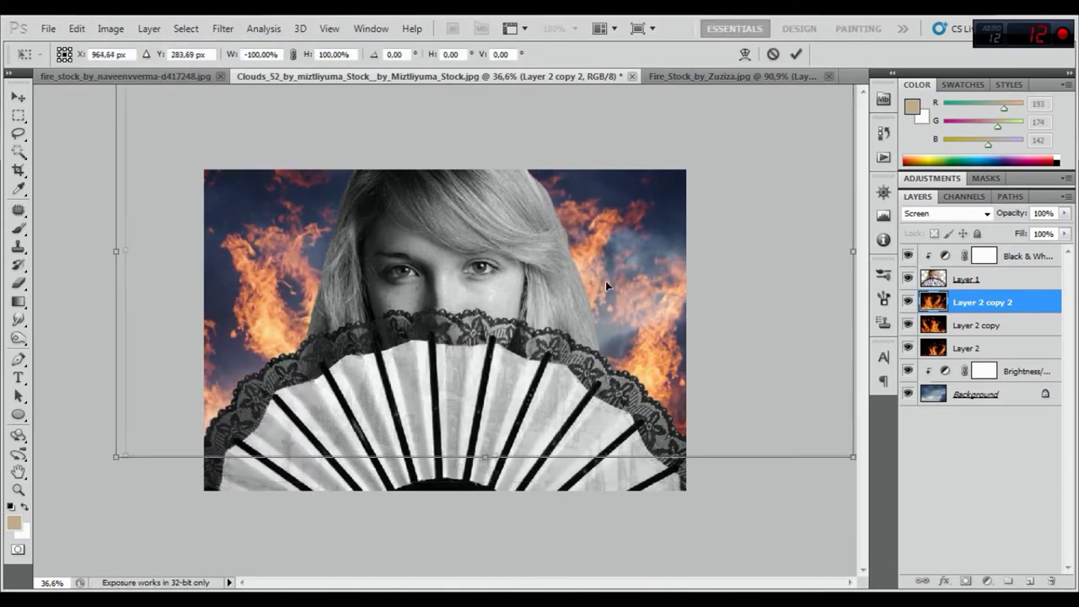
{"action": "left_click_drag", "start_coordinate": [615, 263], "coordinate": [612, 246]}
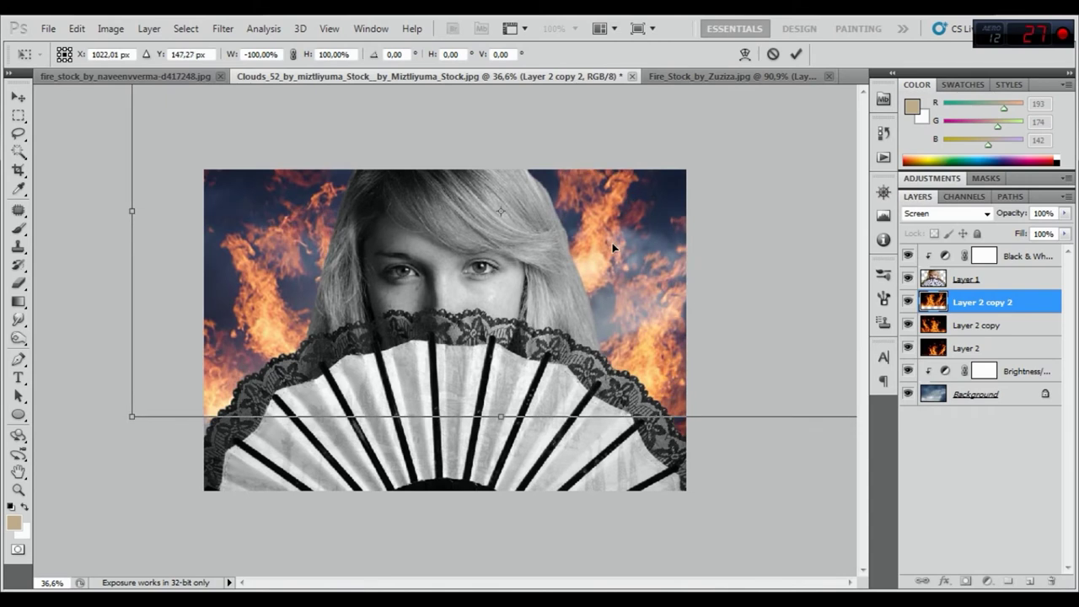
{"action": "left_click", "coordinate": [795, 54]}
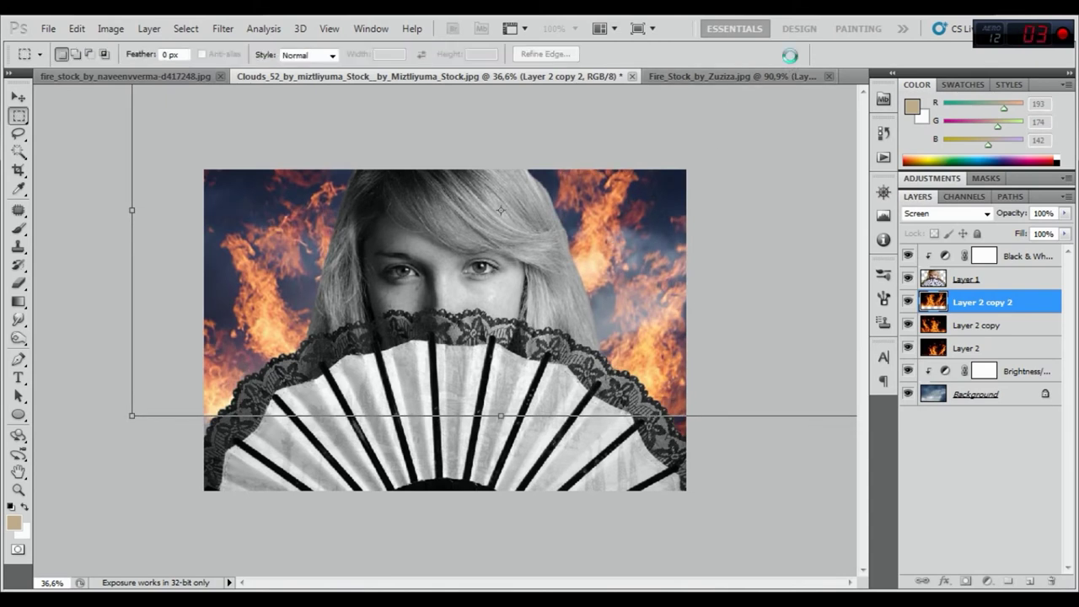
- Merge both fire copies down into the original fire layer and rename it 'fire'
{"action": "left_click", "coordinate": [975, 330], "text": "shift"}
{"action": "left_click", "coordinate": [968, 353], "text": "shift"}
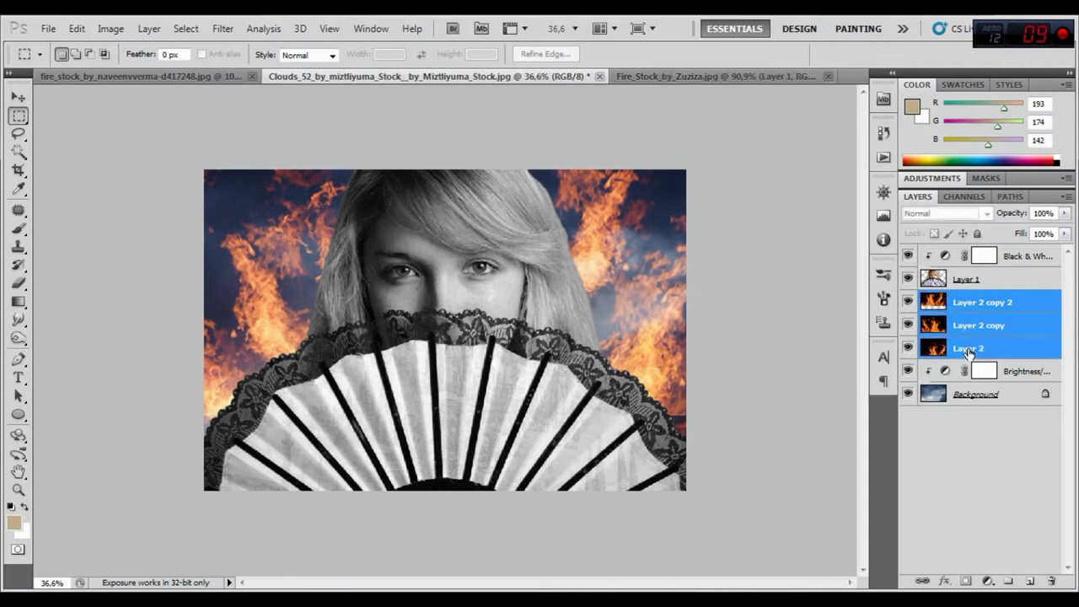
{"action": "left_click", "coordinate": [975, 304]}
{"action": "right_click", "coordinate": [974, 302]}
{"action": "left_click", "coordinate": [868, 546]}
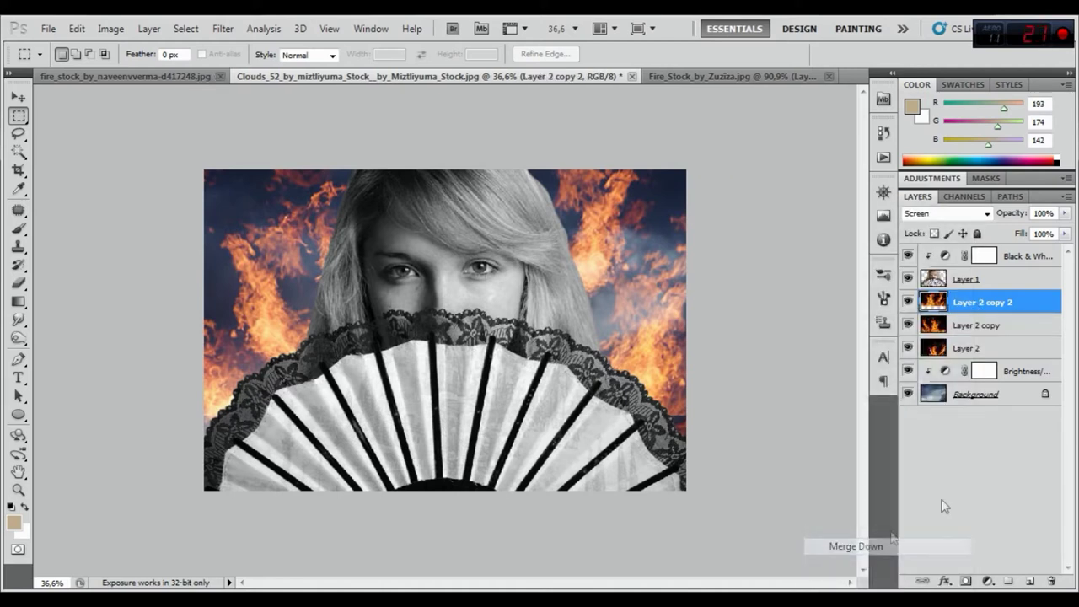
{"action": "right_click", "coordinate": [991, 307]}
{"action": "left_click", "coordinate": [843, 546]}
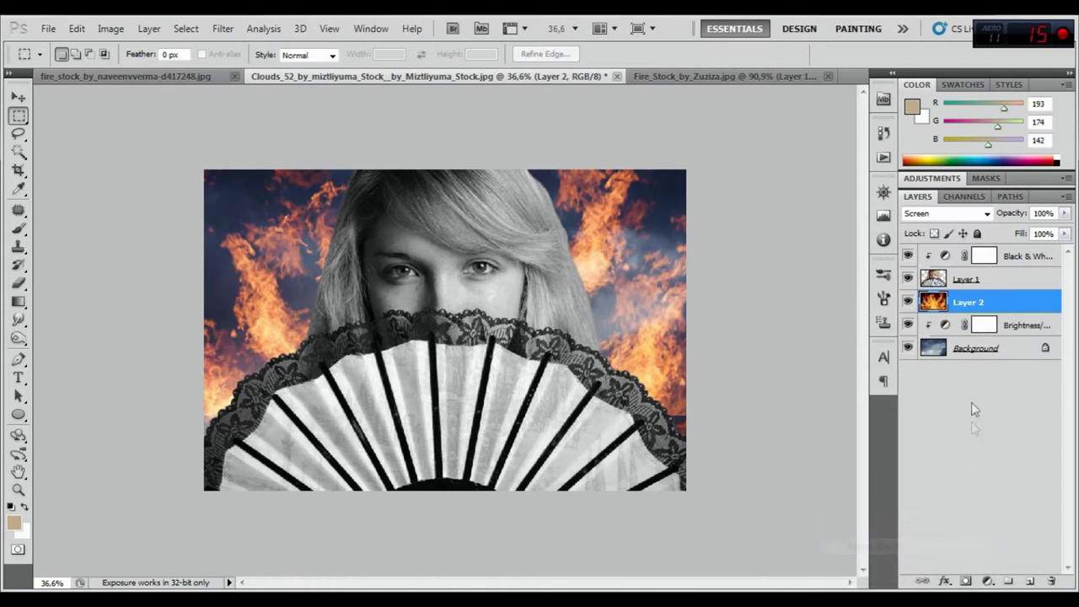
{"action": "double_click", "coordinate": [976, 302]}
{"action": "type", "text": "fi"}
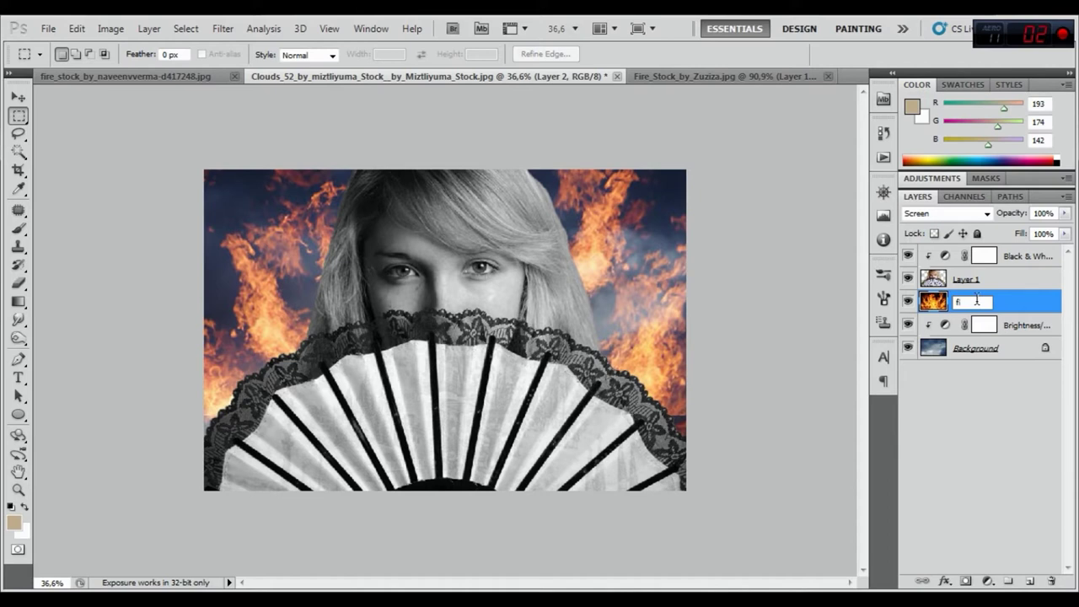
{"action": "type", "text": "re"}
{"action": "key", "text": "Return"}
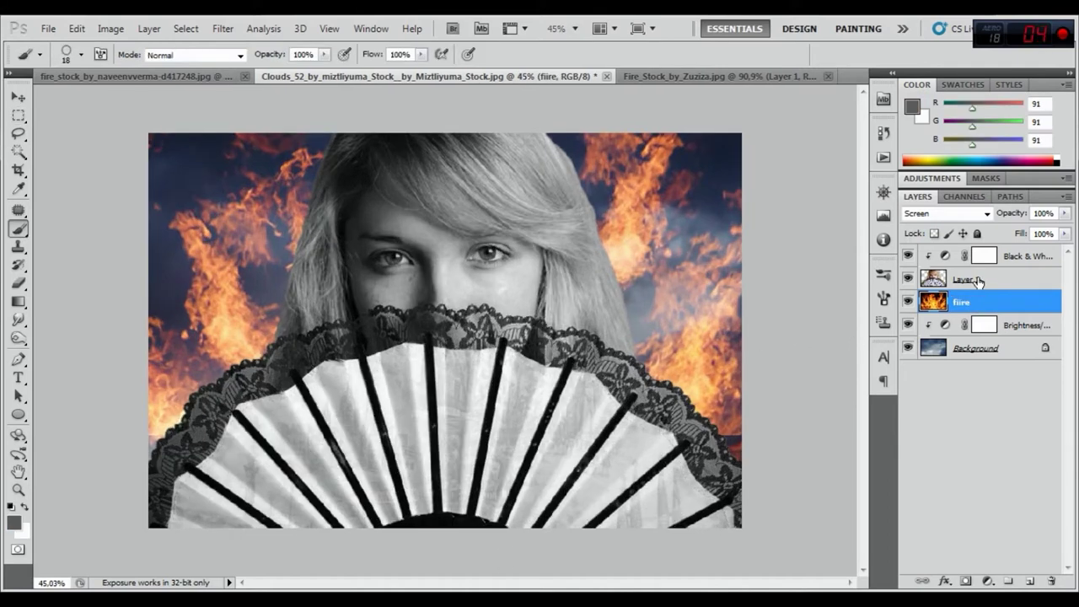
{"action": "left_click", "coordinate": [965, 280]}
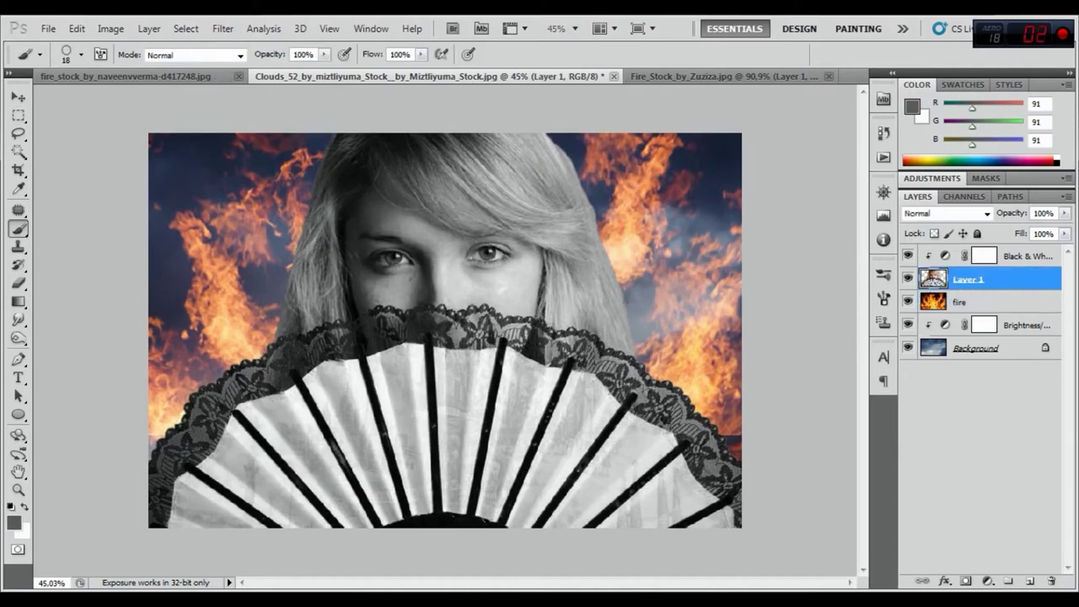
- Choose the Smudge tool and load the Assorted Brushes set, picking its 28 px brush
{"action": "left_click", "coordinate": [19, 320]}
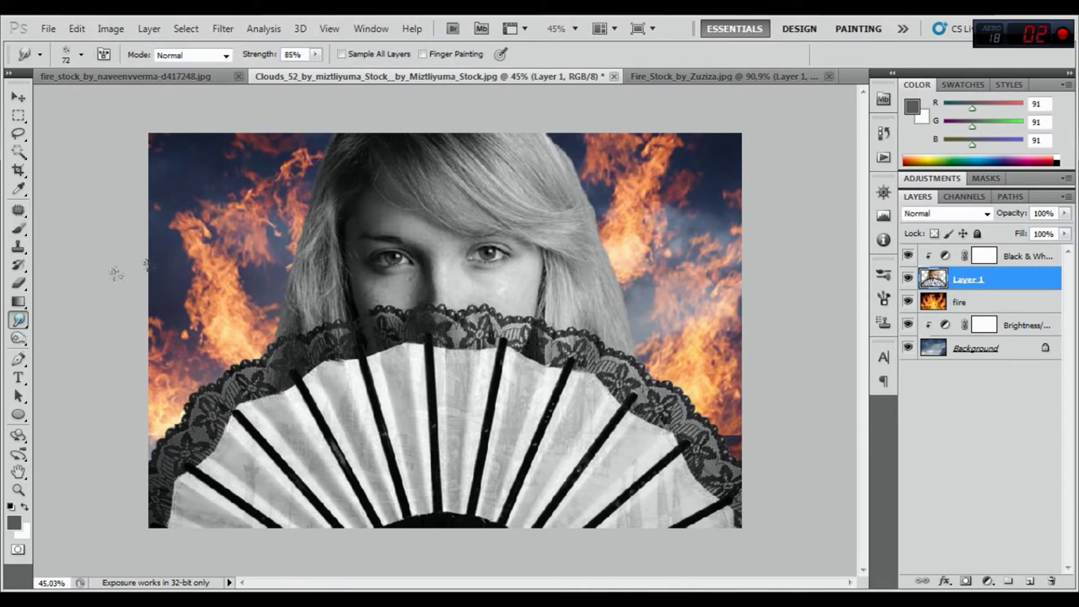
{"action": "right_click", "coordinate": [329, 221]}
{"action": "left_click", "coordinate": [522, 236]}
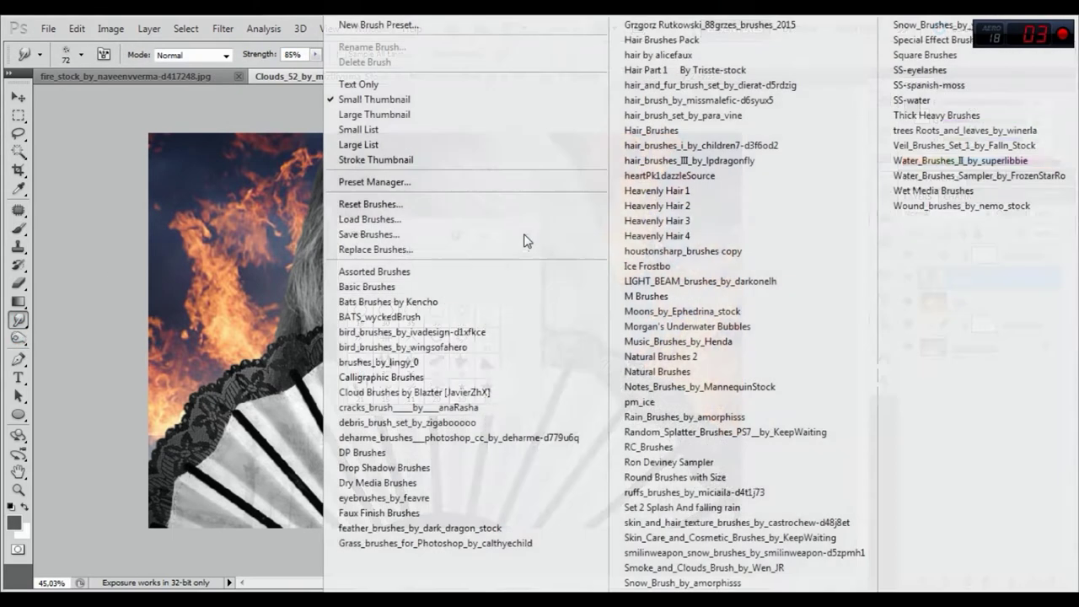
{"action": "left_click", "coordinate": [375, 273]}
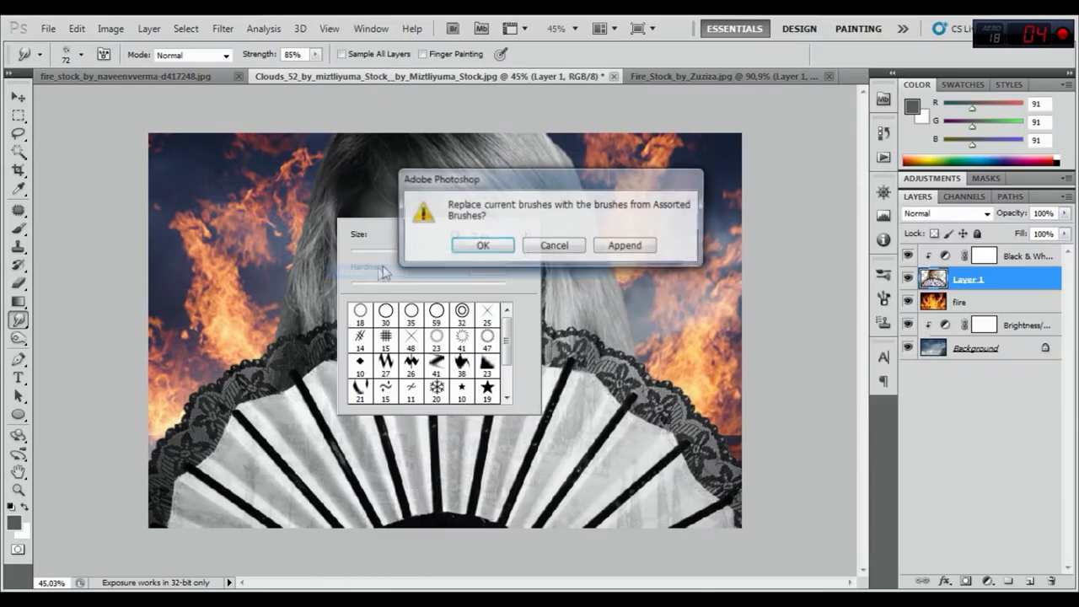
{"action": "left_click", "coordinate": [469, 246]}
{"action": "scroll", "coordinate": [508, 346], "scroll_direction": "down", "scroll_amount": 2}
{"action": "scroll", "coordinate": [509, 354], "scroll_direction": "down", "scroll_amount": 2}
{"action": "left_click", "coordinate": [410, 368]}
{"action": "left_click", "coordinate": [554, 63]}
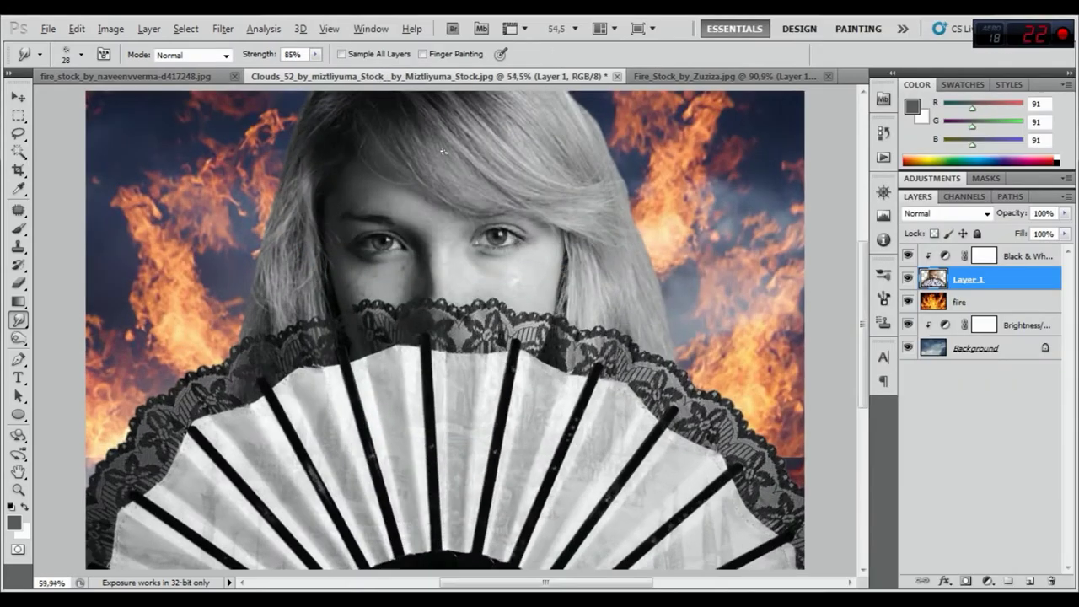
- Resize the smudge brush to 97 px
{"action": "scroll", "coordinate": [453, 205], "scroll_direction": "up", "scroll_amount": 3}
{"action": "left_click_drag", "start_coordinate": [454, 205], "coordinate": [450, 230]}
{"action": "right_click", "coordinate": [456, 229]}
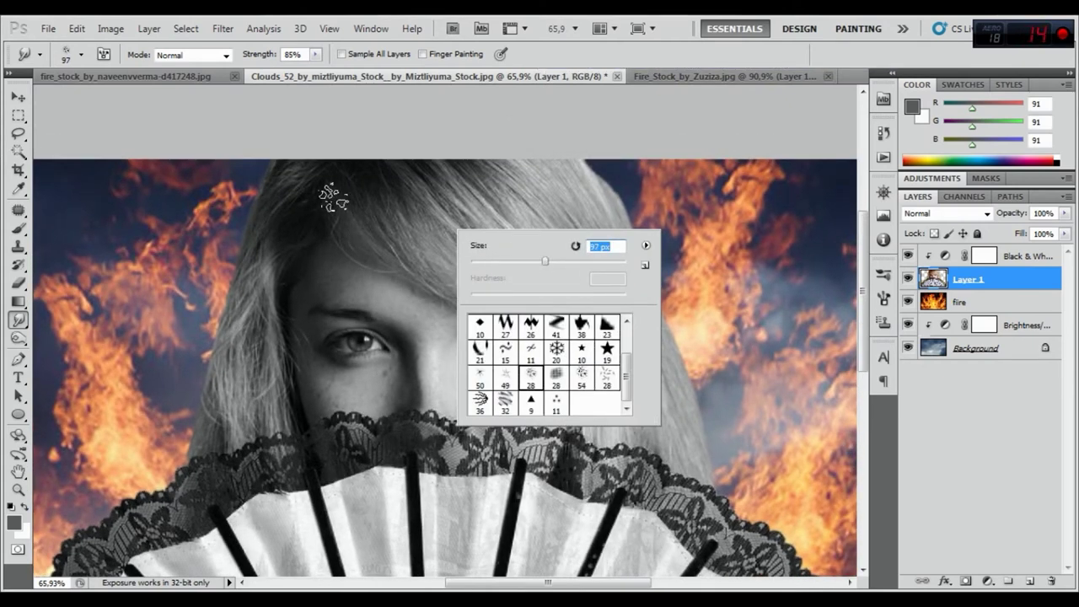
{"action": "key", "text": "Return"}
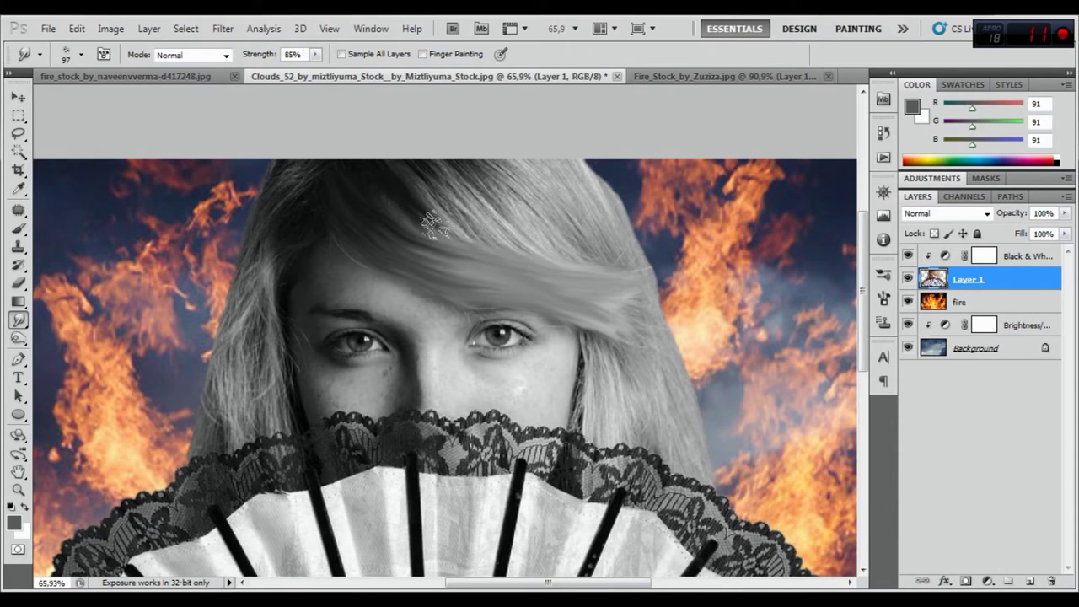
- Smudge the crown hair down across the bangs and forehead in several streaks
{"action": "left_click_drag", "start_coordinate": [391, 188], "coordinate": [463, 244]}
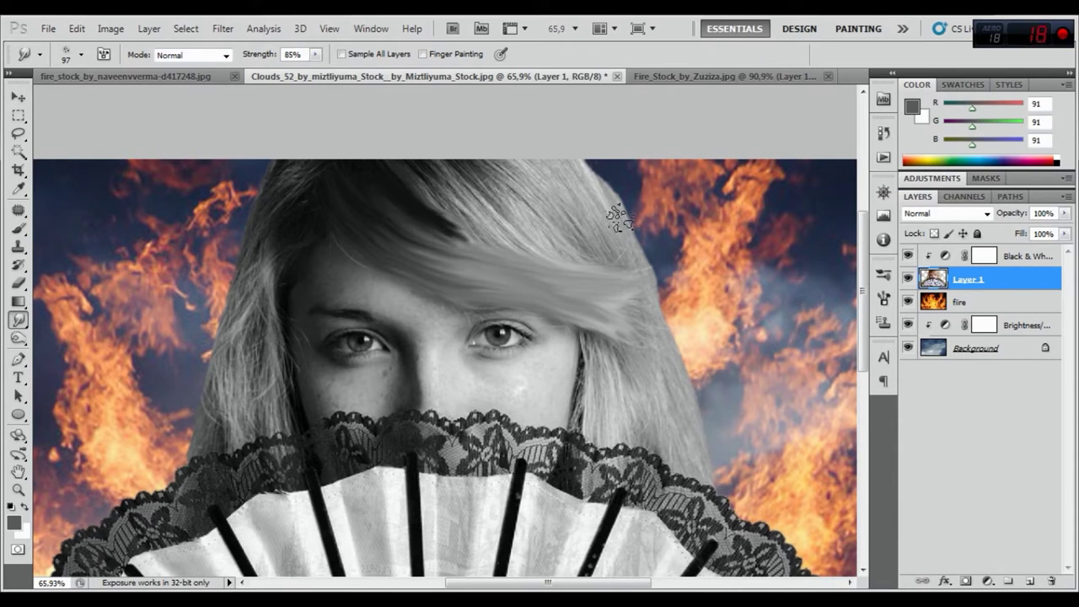
{"action": "left_click_drag", "start_coordinate": [402, 164], "coordinate": [511, 243]}
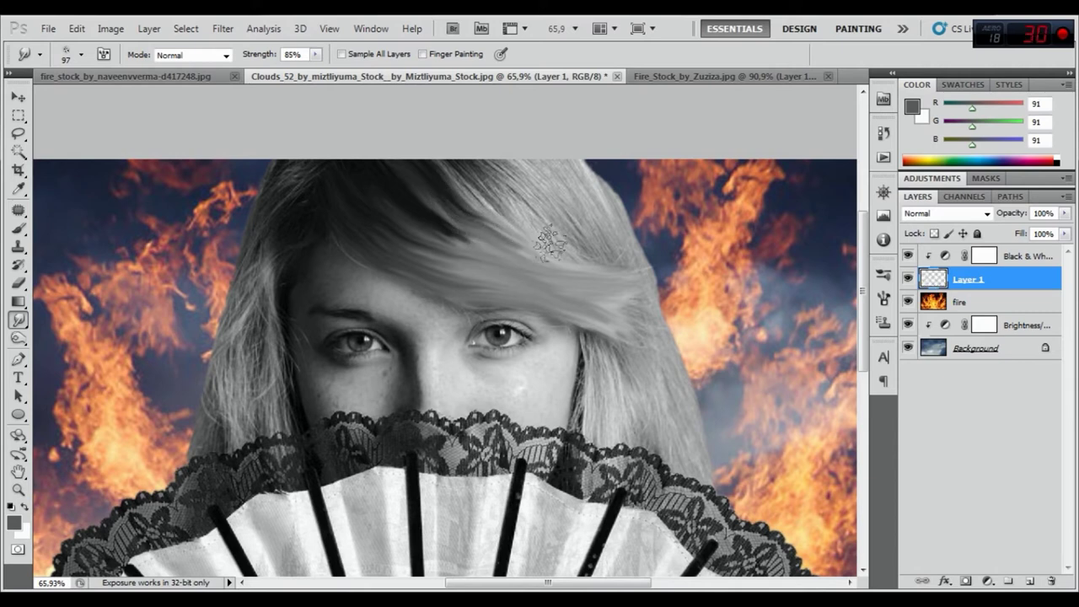
{"action": "left_click_drag", "start_coordinate": [447, 164], "coordinate": [546, 240]}
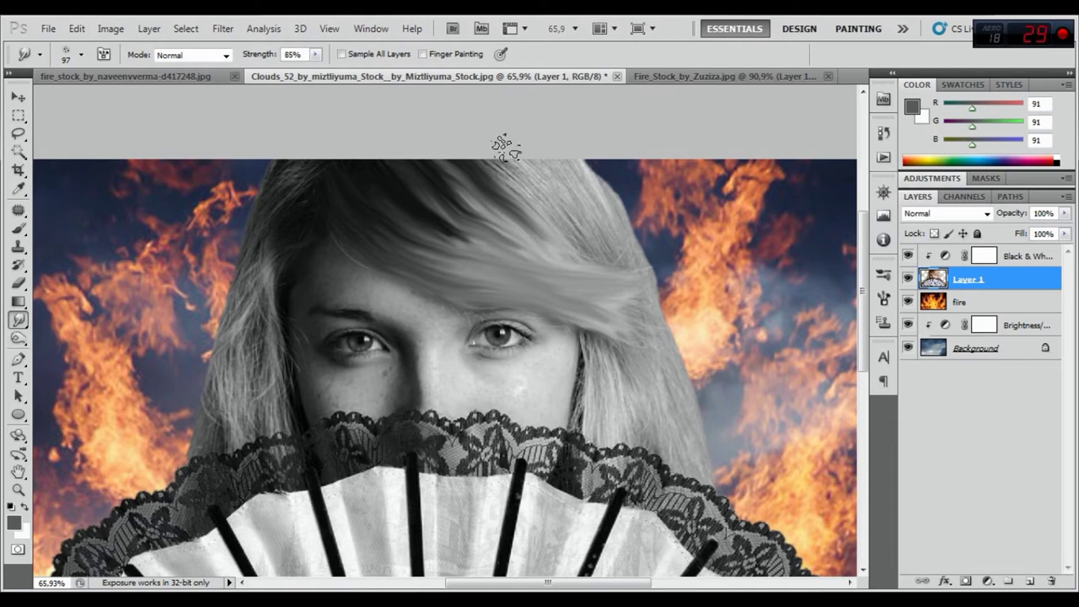
{"action": "left_click_drag", "start_coordinate": [496, 162], "coordinate": [570, 241]}
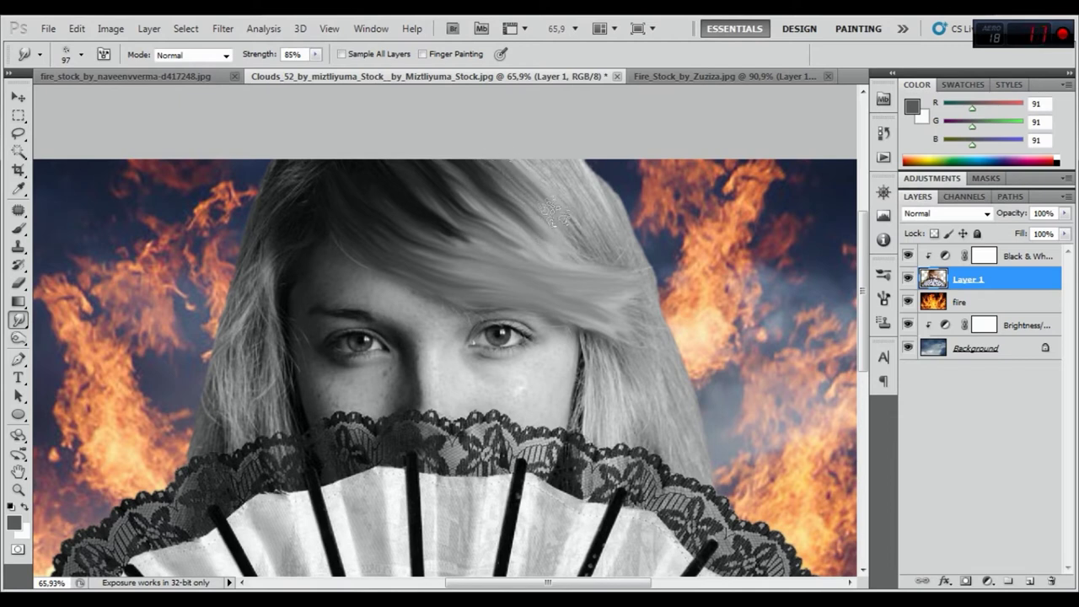
{"action": "left_click_drag", "start_coordinate": [539, 164], "coordinate": [605, 250]}
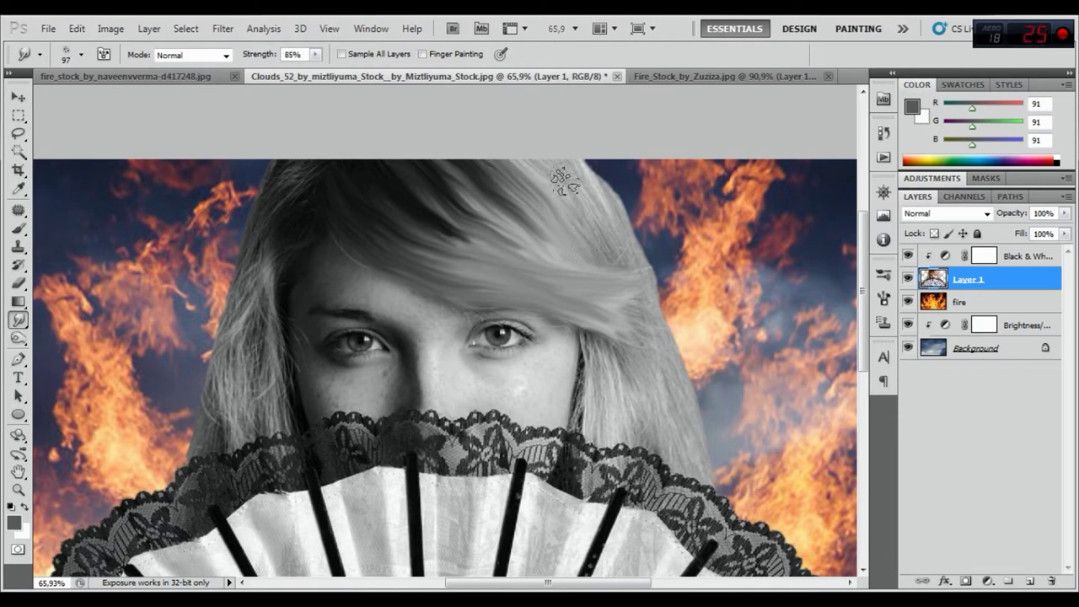
{"action": "left_click_drag", "start_coordinate": [573, 157], "coordinate": [656, 282]}
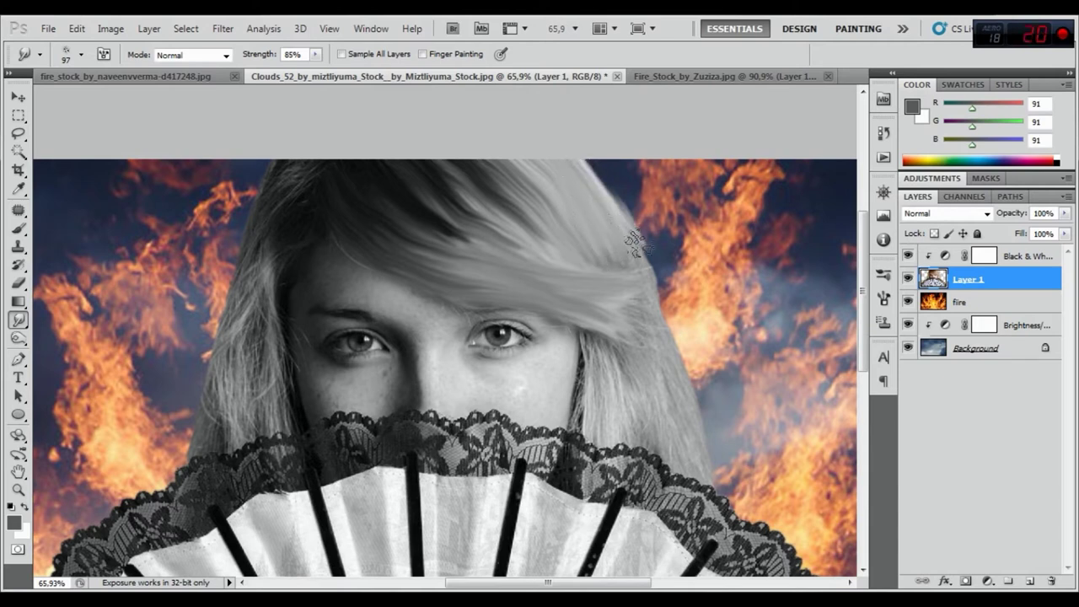
- Smudge the hair edges beside the cheek and on the left side, then shrink the brush to 70 px
{"action": "left_click_drag", "start_coordinate": [646, 374], "coordinate": [551, 281]}
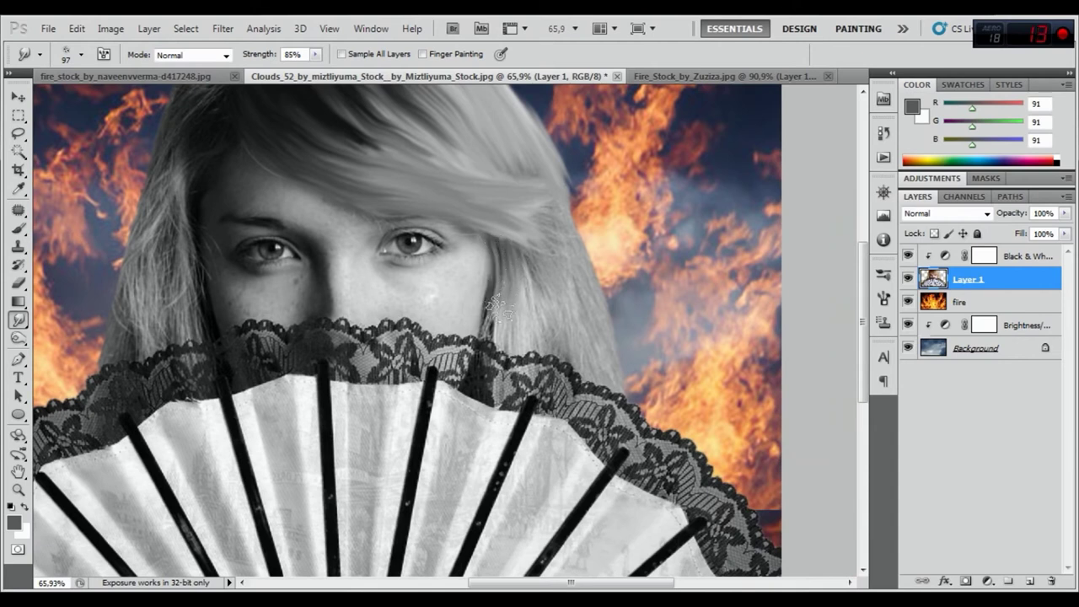
{"action": "left_click_drag", "start_coordinate": [501, 253], "coordinate": [496, 333]}
{"action": "left_click_drag", "start_coordinate": [520, 297], "coordinate": [562, 223]}
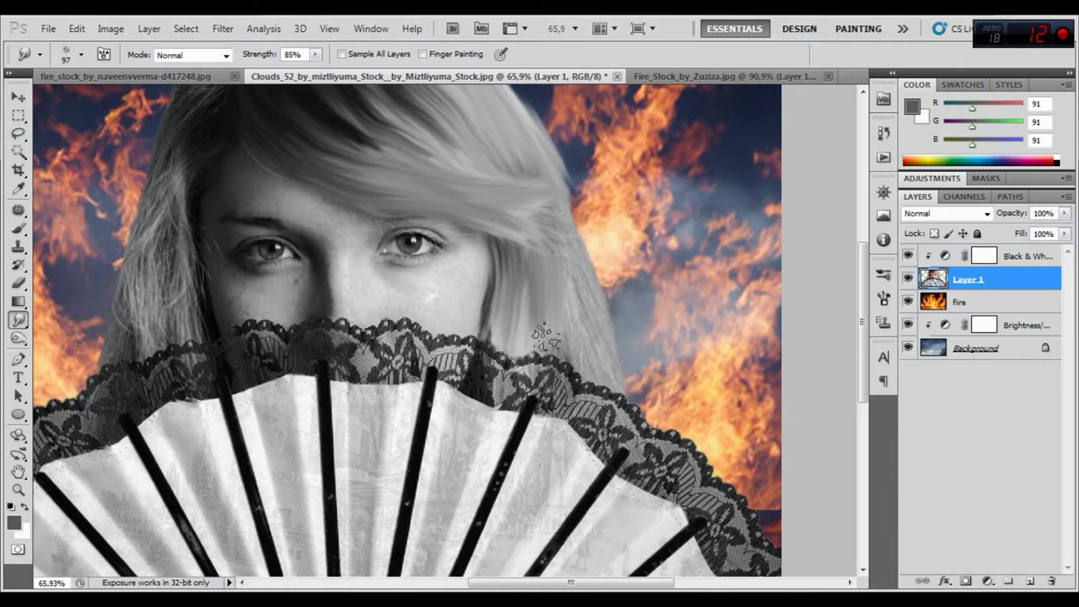
{"action": "mouse_move", "coordinate": [560, 223]}
{"action": "left_mouse_down"}
{"action": "mouse_move", "coordinate": [573, 323]}
{"action": "mouse_move", "coordinate": [604, 357]}
{"action": "left_mouse_up"}
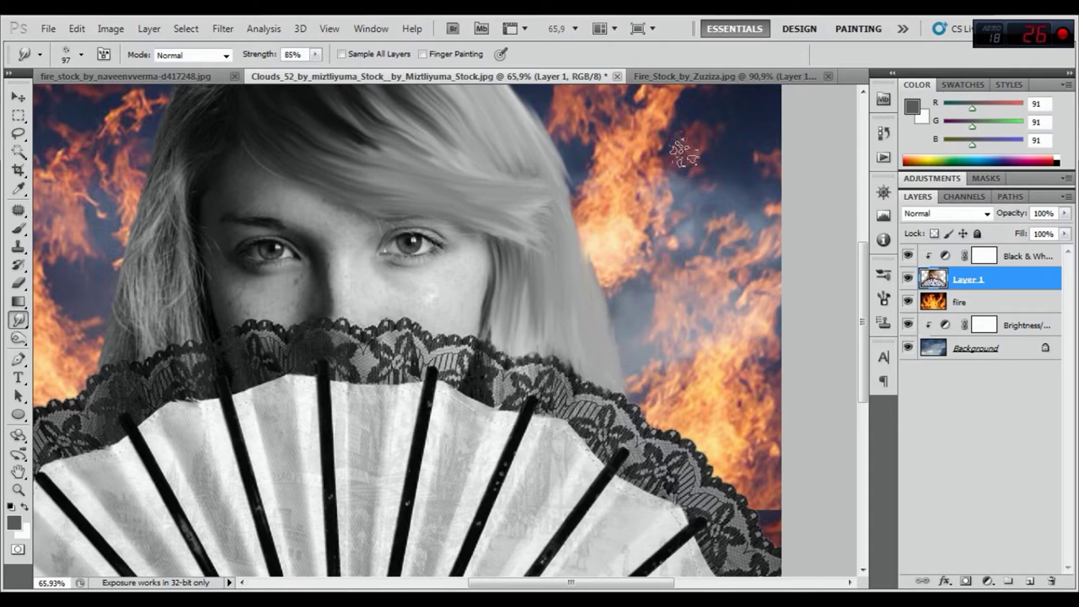
{"action": "mouse_move", "coordinate": [185, 180]}
{"action": "left_mouse_down"}
{"action": "mouse_move", "coordinate": [306, 167]}
{"action": "mouse_move", "coordinate": [345, 185]}
{"action": "mouse_move", "coordinate": [306, 268]}
{"action": "mouse_move", "coordinate": [318, 354]}
{"action": "left_mouse_up"}
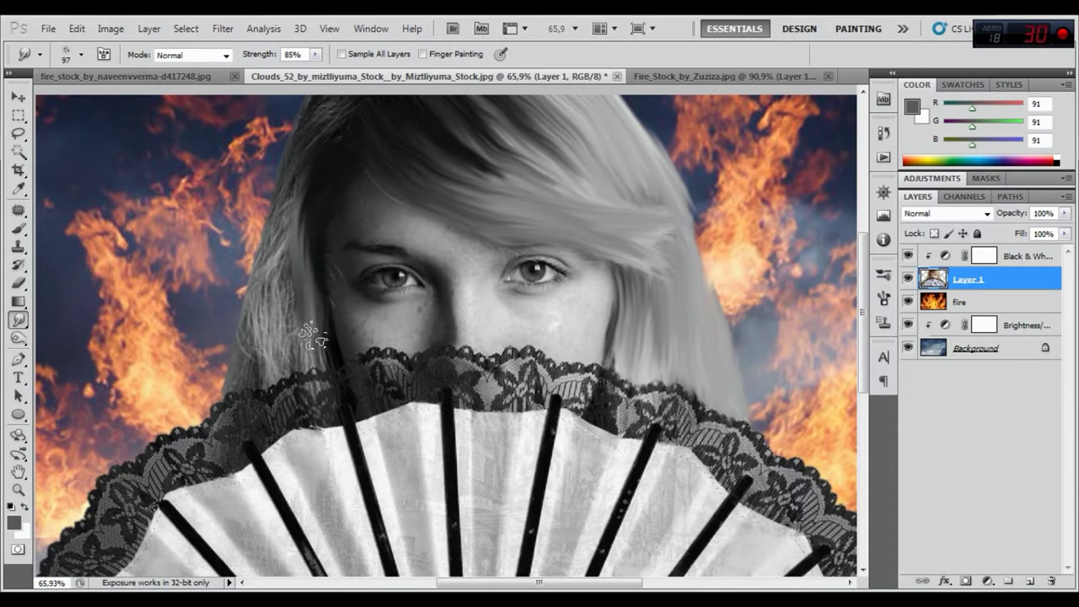
{"action": "mouse_move", "coordinate": [337, 106]}
{"action": "left_mouse_down"}
{"action": "mouse_move", "coordinate": [308, 137]}
{"action": "mouse_move", "coordinate": [295, 180]}
{"action": "mouse_move", "coordinate": [283, 287]}
{"action": "mouse_move", "coordinate": [288, 364]}
{"action": "left_mouse_up"}
{"action": "mouse_move", "coordinate": [263, 252]}
{"action": "left_mouse_down"}
{"action": "mouse_move", "coordinate": [257, 366]}
{"action": "mouse_move", "coordinate": [250, 314]}
{"action": "mouse_move", "coordinate": [238, 371]}
{"action": "left_mouse_up"}
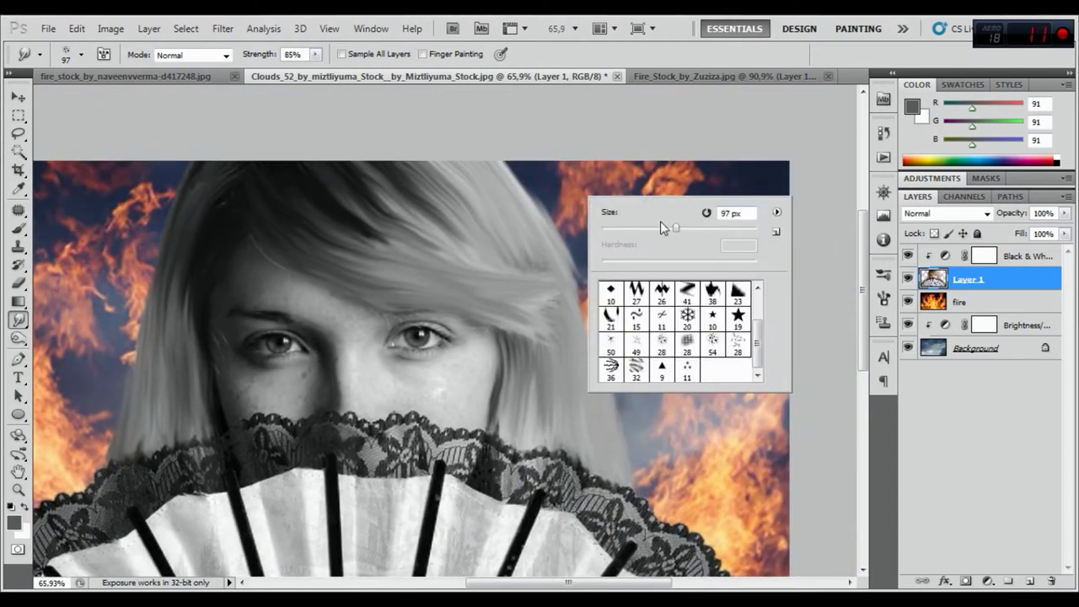
{"action": "left_click_drag", "start_coordinate": [660, 225], "coordinate": [656, 230]}
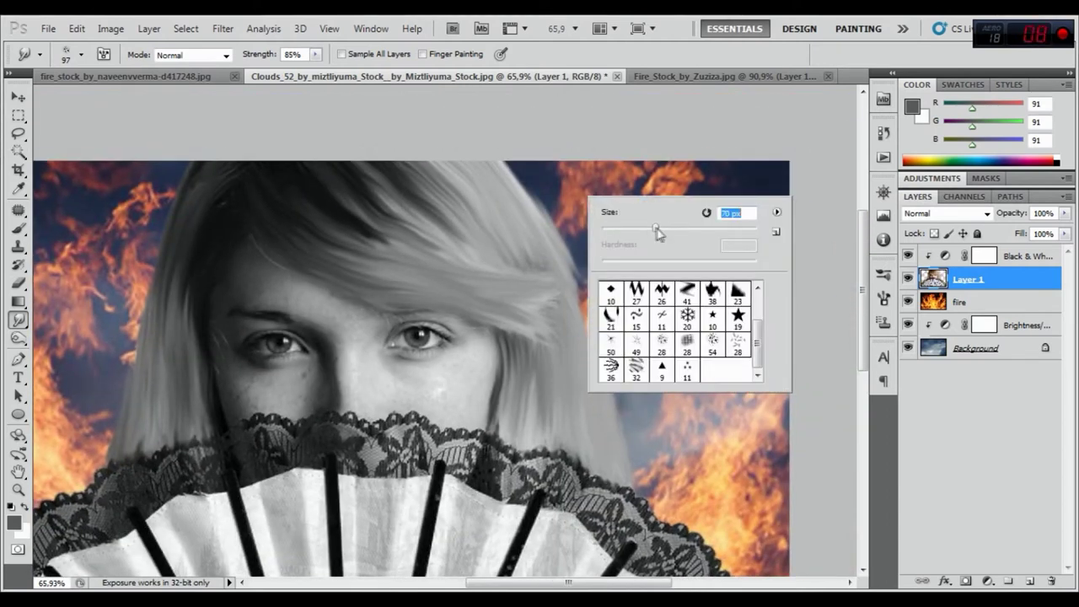
- Smudge down the right edge of the hair, then step backward to undo the strokes
{"action": "left_click", "coordinate": [505, 165]}
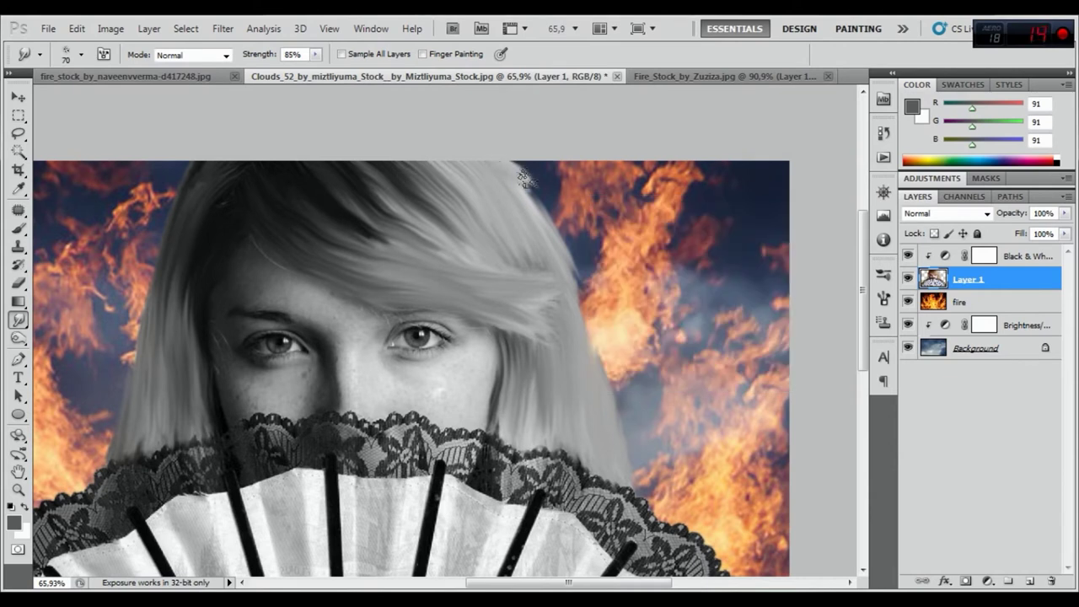
{"action": "left_click_drag", "start_coordinate": [522, 177], "coordinate": [577, 261]}
{"action": "left_click", "coordinate": [76, 28]}
{"action": "left_click", "coordinate": [93, 73]}
{"action": "left_click", "coordinate": [76, 28]}
{"action": "left_click", "coordinate": [93, 72]}
- With a 46 px brush, smudge the top right hair edge, then undo the failed strokes
{"action": "right_click", "coordinate": [611, 220]}
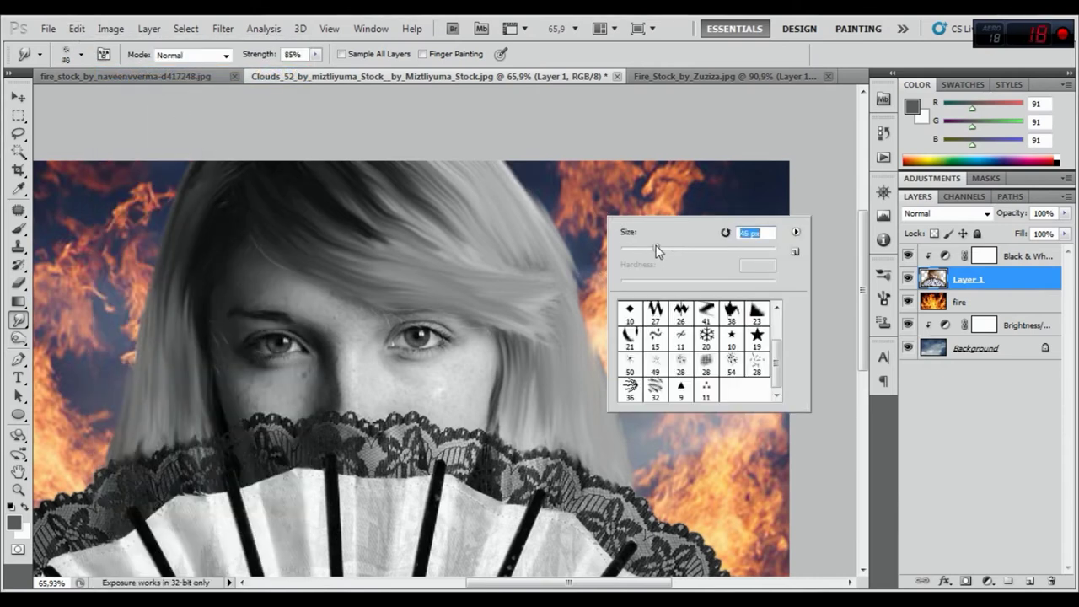
{"action": "key", "text": "Return"}
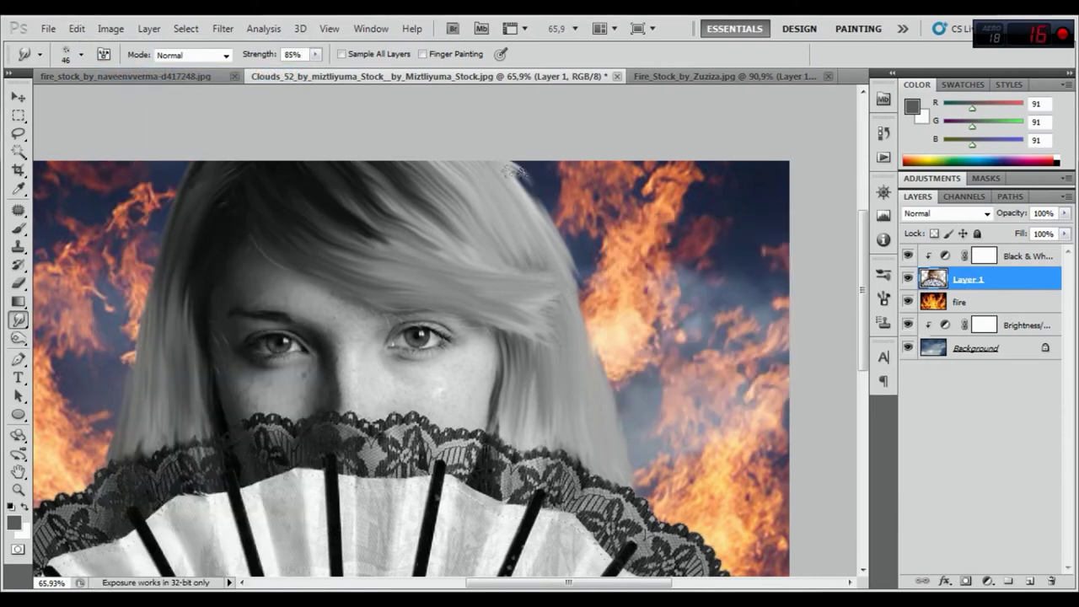
{"action": "left_click_drag", "start_coordinate": [516, 169], "coordinate": [556, 233]}
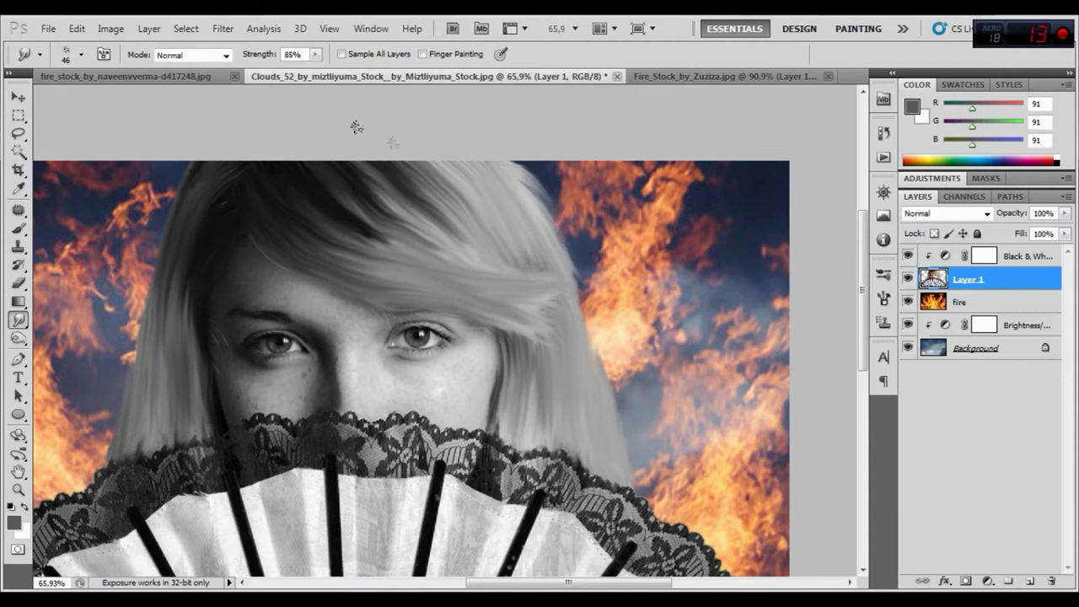
{"action": "left_click", "coordinate": [76, 27]}
{"action": "left_click", "coordinate": [92, 72]}
{"action": "left_click", "coordinate": [77, 28]}
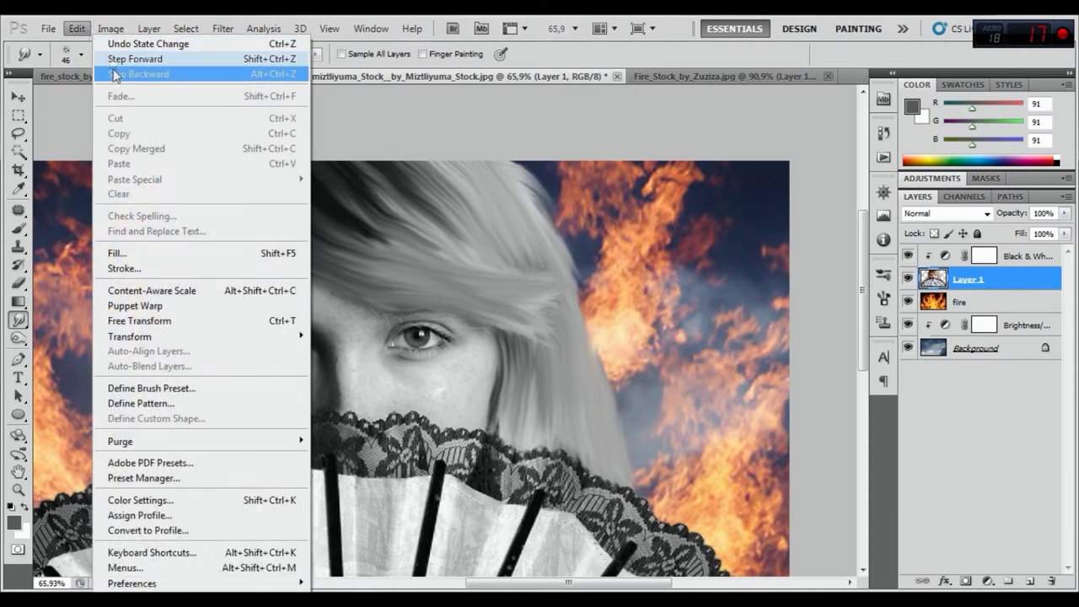
{"action": "left_click", "coordinate": [97, 73]}
{"action": "left_click", "coordinate": [76, 28]}
{"action": "left_click", "coordinate": [105, 74]}
{"action": "left_click", "coordinate": [77, 28]}
{"action": "left_click", "coordinate": [104, 74]}
- Enlarge the Smudge brush to 59 px and smear the right hair edge into the background
{"action": "right_click", "coordinate": [634, 216]}
{"action": "left_click_drag", "start_coordinate": [685, 245], "coordinate": [691, 245]}
{"action": "left_click", "coordinate": [498, 156]}
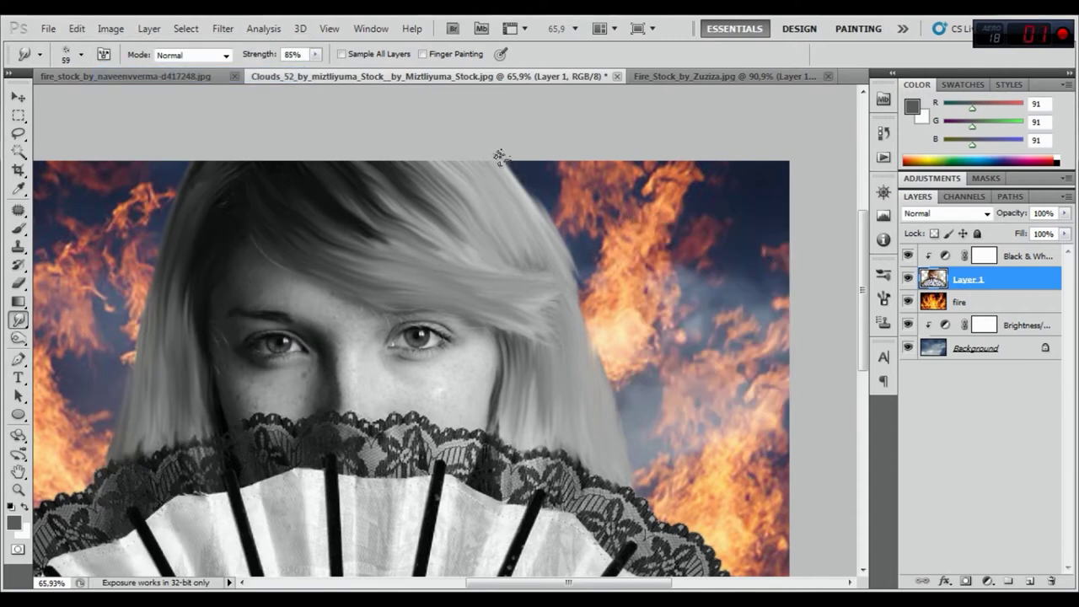
{"action": "left_click_drag", "start_coordinate": [518, 175], "coordinate": [535, 194]}
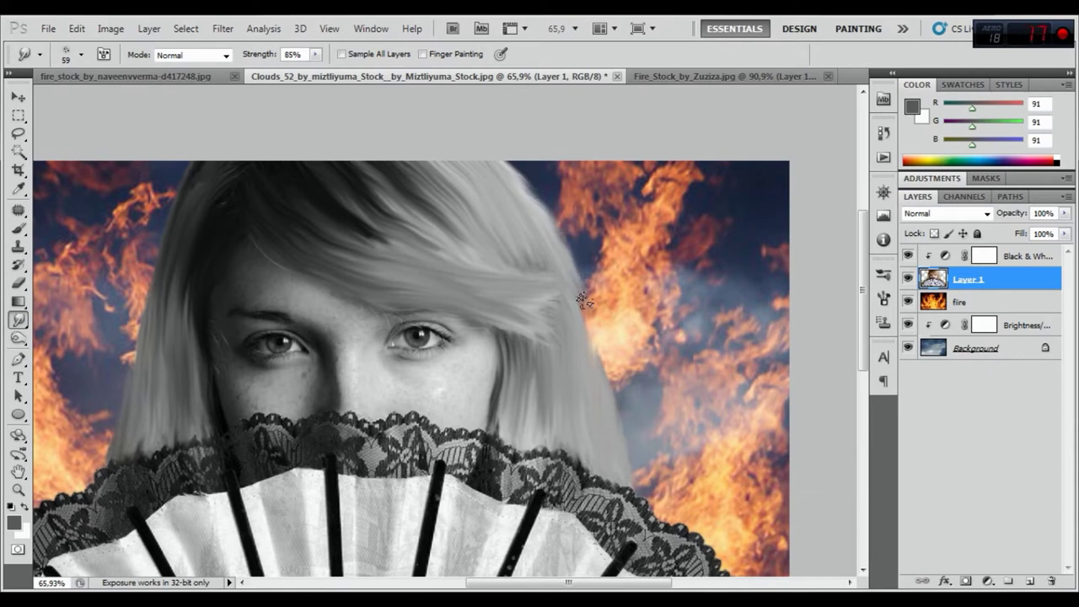
{"action": "left_click_drag", "start_coordinate": [589, 310], "coordinate": [603, 346]}
{"action": "left_click_drag", "start_coordinate": [581, 295], "coordinate": [600, 354]}
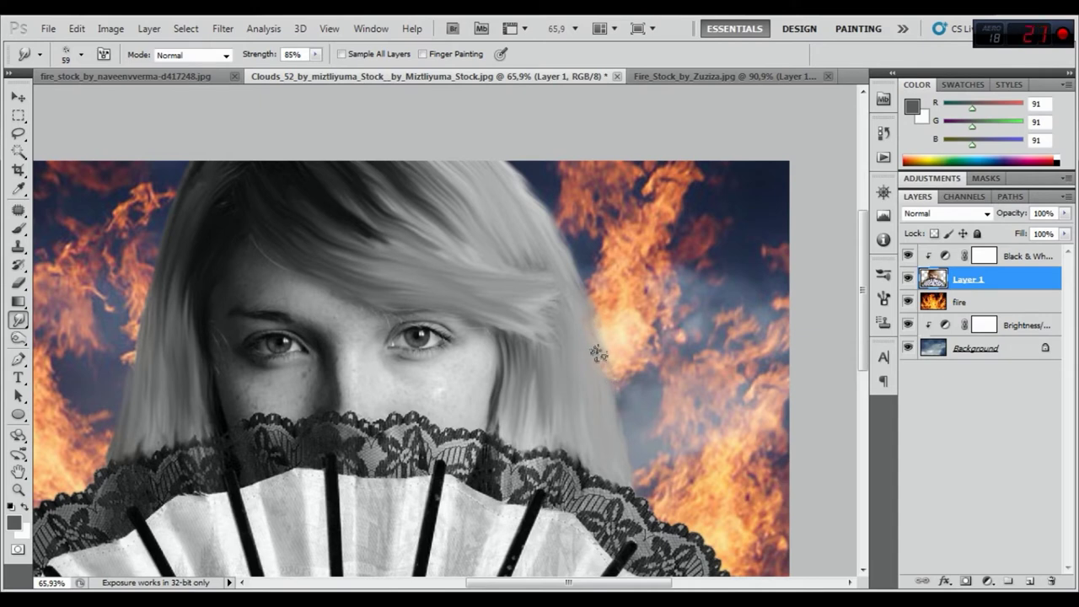
{"action": "left_click_drag", "start_coordinate": [620, 400], "coordinate": [612, 399]}
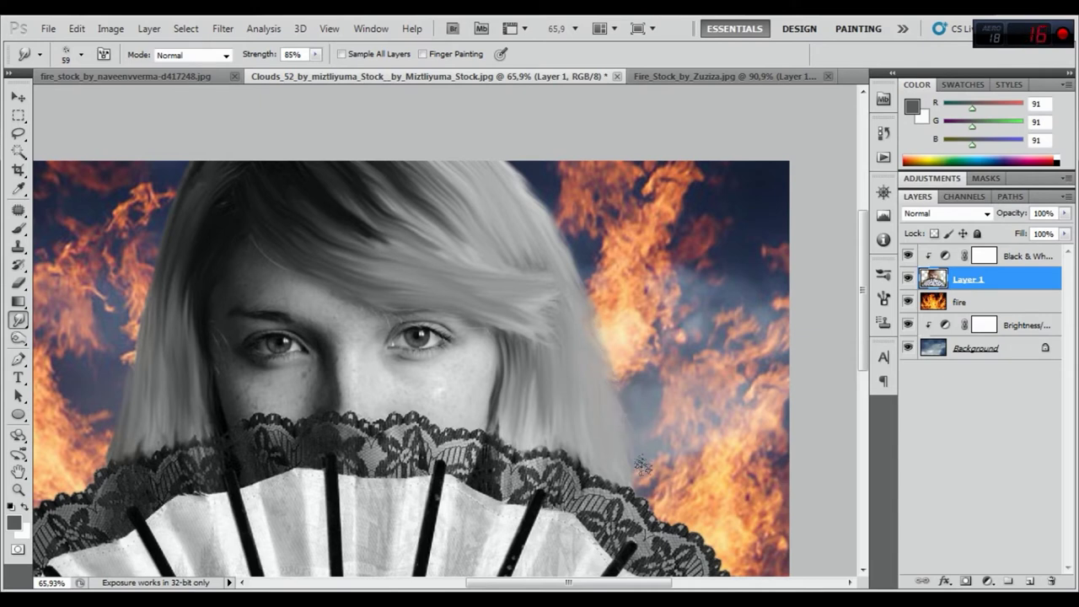
- Smudge the left hair edge into the flames and recentre the view on the face
{"action": "scroll", "coordinate": [422, 295], "scroll_direction": "left", "scroll_amount": 3}
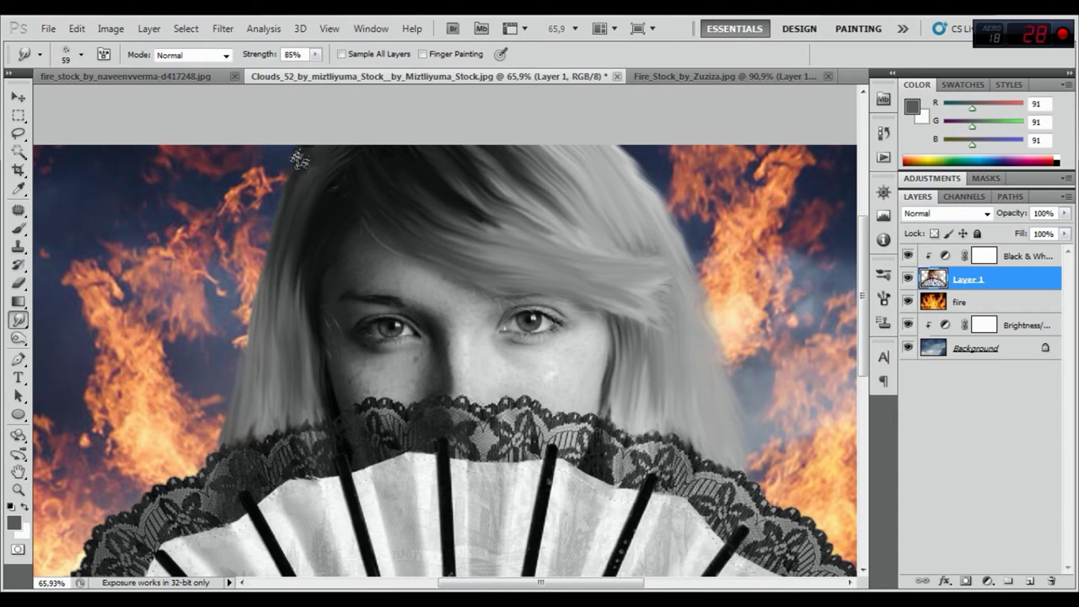
{"action": "mouse_move", "coordinate": [279, 225]}
{"action": "left_mouse_down"}
{"action": "mouse_move", "coordinate": [245, 276]}
{"action": "mouse_move", "coordinate": [241, 316]}
{"action": "left_mouse_up"}
{"action": "left_click_drag", "start_coordinate": [263, 355], "coordinate": [306, 307]}
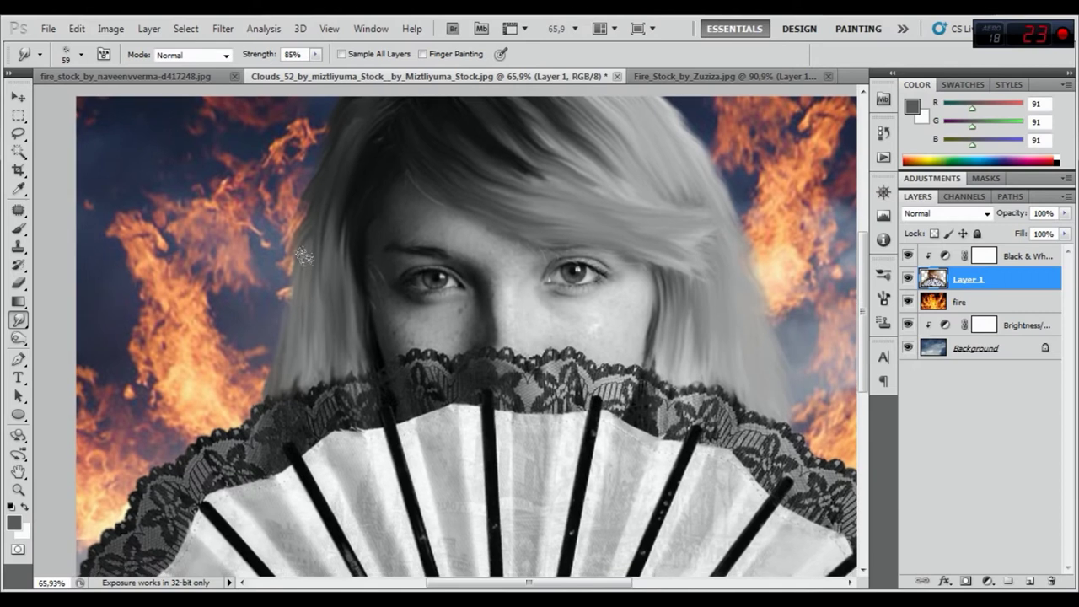
{"action": "left_click_drag", "start_coordinate": [290, 258], "coordinate": [278, 303]}
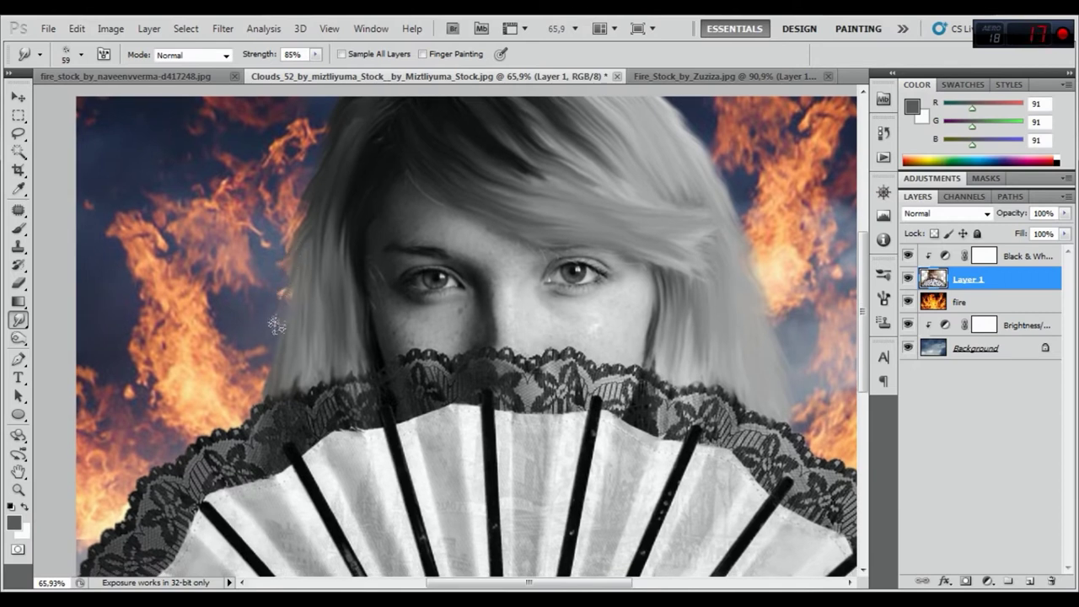
{"action": "left_click_drag", "start_coordinate": [263, 374], "coordinate": [276, 347]}
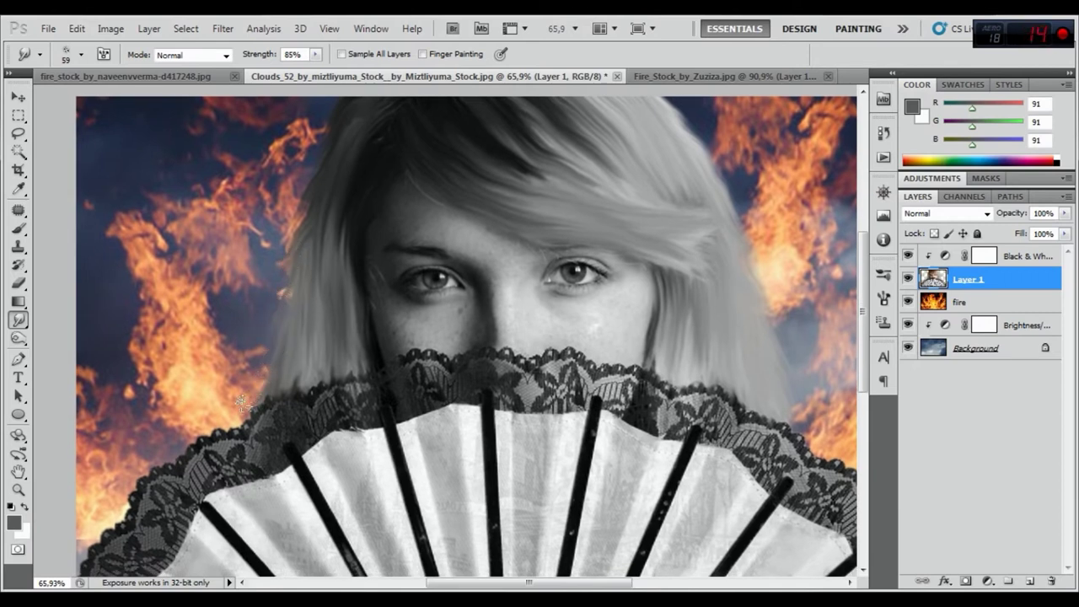
{"action": "left_click_drag", "start_coordinate": [582, 120], "coordinate": [490, 167]}
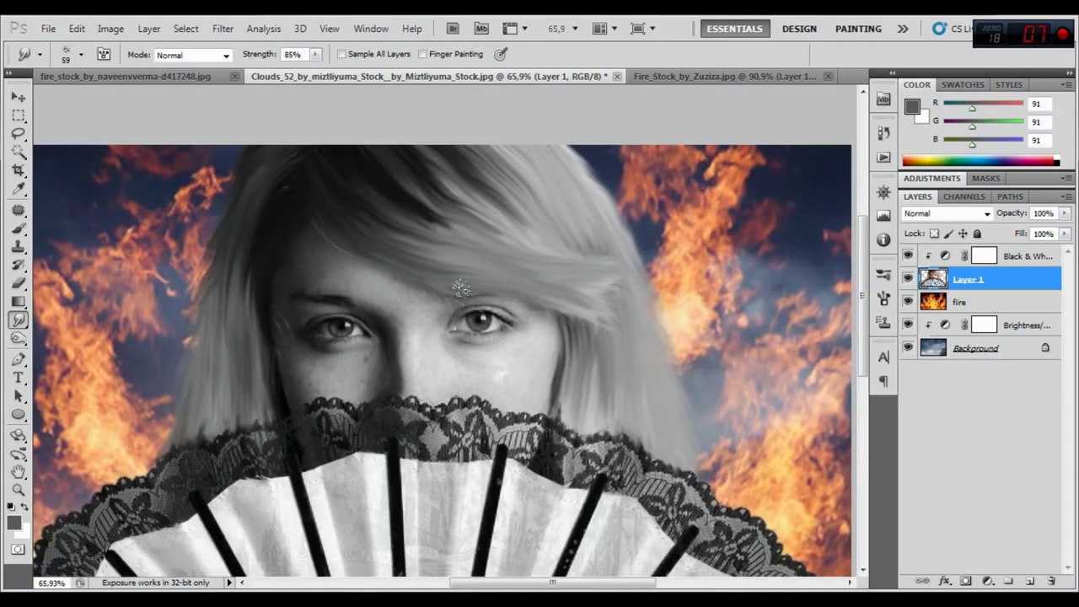
{"action": "scroll", "coordinate": [362, 224], "scroll_direction": "down", "scroll_amount": 1}
{"action": "scroll", "coordinate": [363, 223], "scroll_direction": "down", "scroll_amount": 2}
{"action": "scroll", "coordinate": [367, 224], "scroll_direction": "down", "scroll_amount": 2}
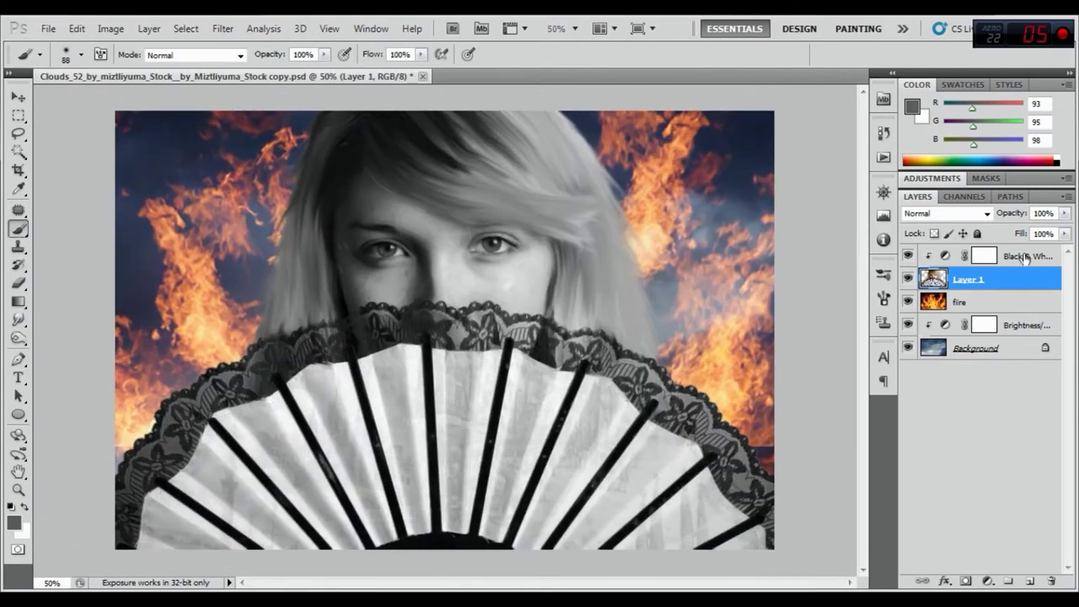
- Add an empty layer above the Black & White adjustment and pick blue (RGB 5, 75, 169)
{"action": "left_click", "coordinate": [1026, 257]}
{"action": "left_click", "coordinate": [1031, 581]}
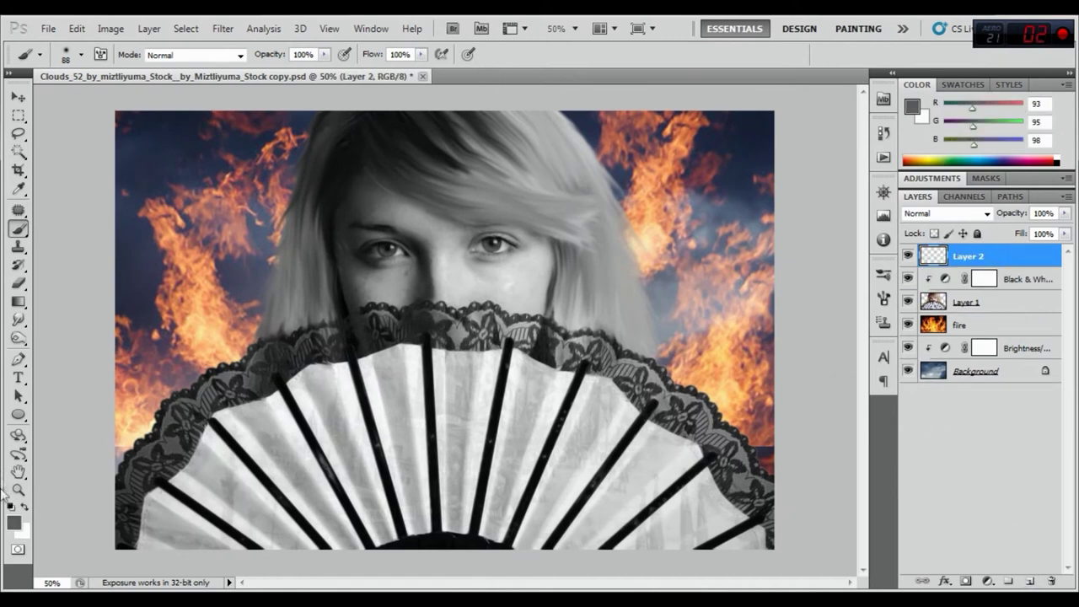
{"action": "left_click", "coordinate": [15, 523]}
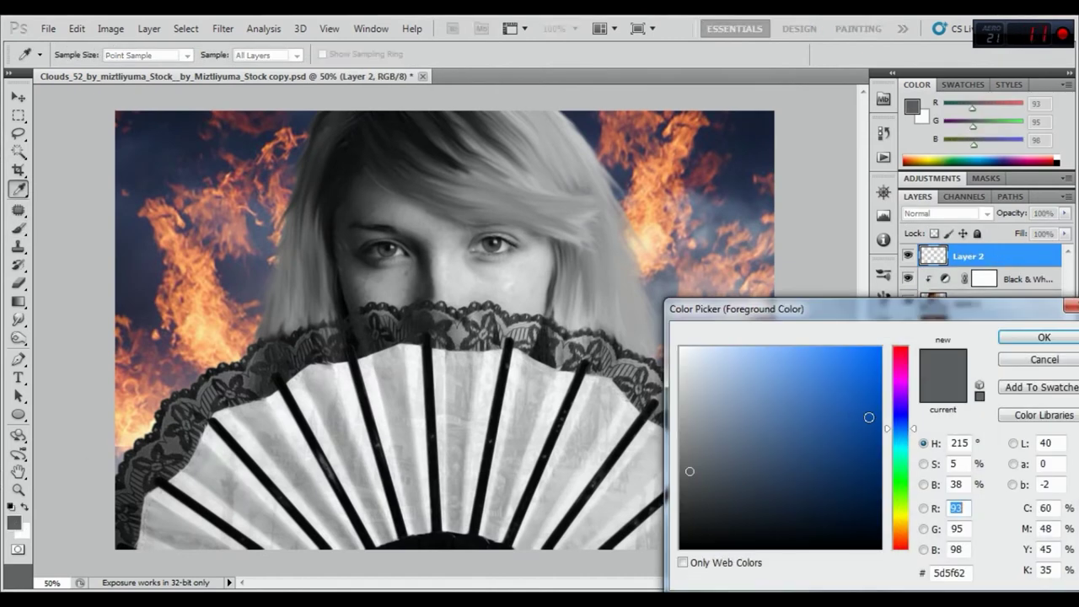
{"action": "left_click", "coordinate": [874, 413]}
{"action": "left_click", "coordinate": [1044, 336]}
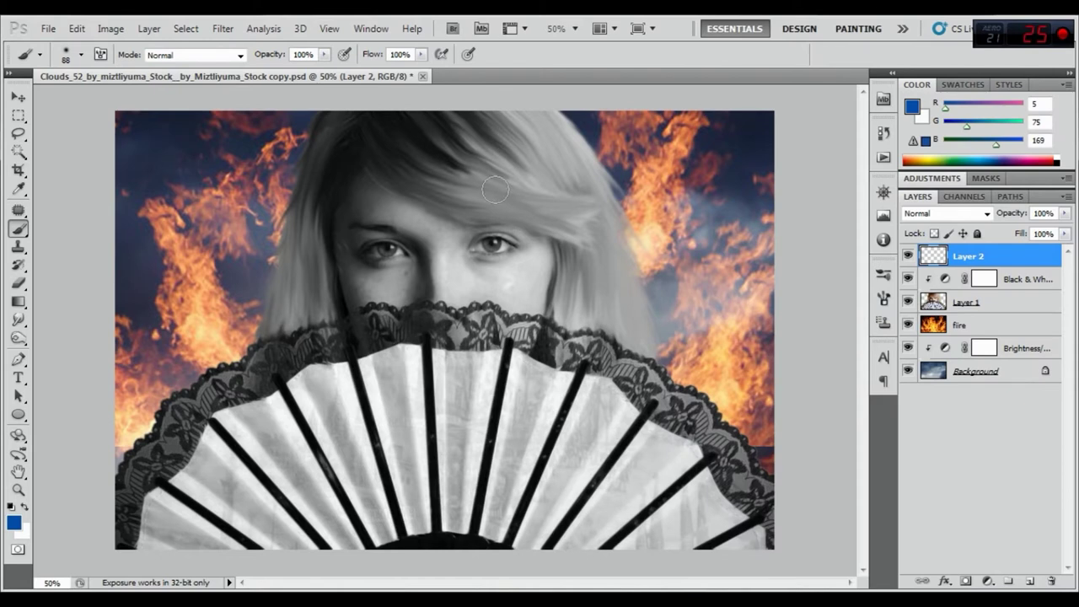
- Zoom in on the eyes, shrink the brush to 13 px soft, and paint the left iris blue
{"action": "scroll", "coordinate": [392, 226], "scroll_direction": "up", "scroll_amount": 1}
{"action": "scroll", "coordinate": [392, 226], "scroll_direction": "up", "scroll_amount": 1}
{"action": "scroll", "coordinate": [397, 236], "scroll_direction": "up", "scroll_amount": 2}
{"action": "scroll", "coordinate": [409, 241], "scroll_direction": "up", "scroll_amount": 1}
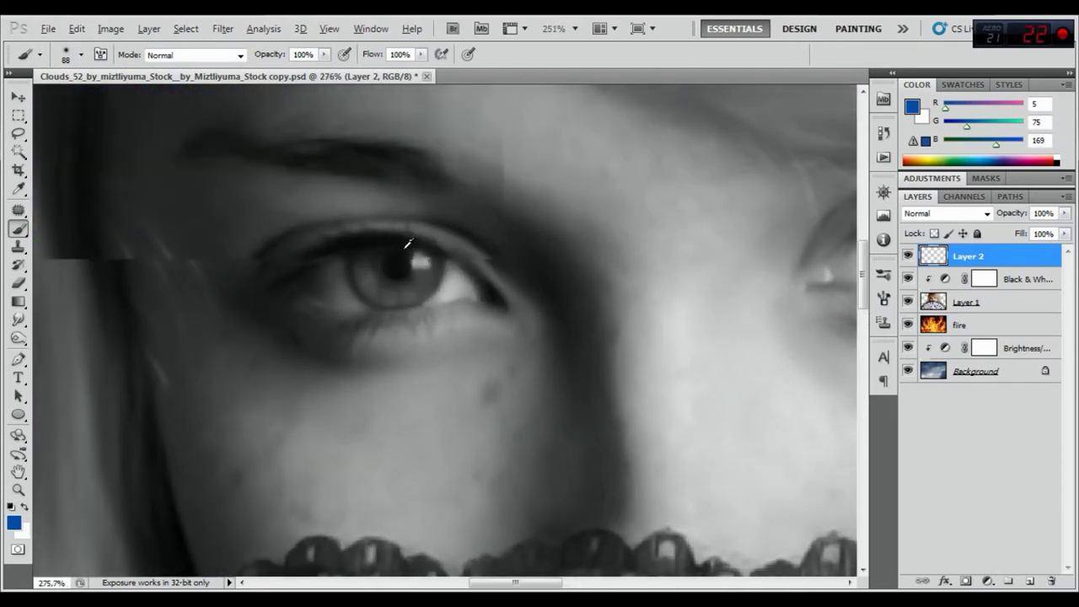
{"action": "right_click", "coordinate": [453, 283]}
{"action": "left_click_drag", "start_coordinate": [457, 298], "coordinate": [451, 300]}
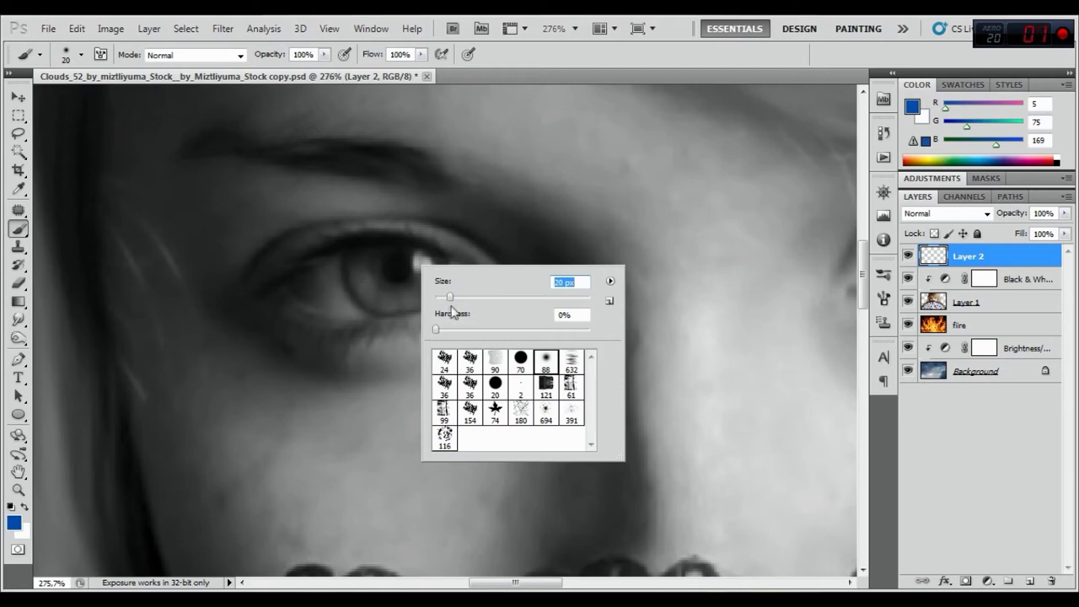
{"action": "left_click", "coordinate": [361, 265]}
{"action": "mouse_move", "coordinate": [371, 293]}
{"action": "left_mouse_down"}
{"action": "mouse_move", "coordinate": [392, 299]}
{"action": "mouse_move", "coordinate": [429, 262]}
{"action": "left_mouse_up"}
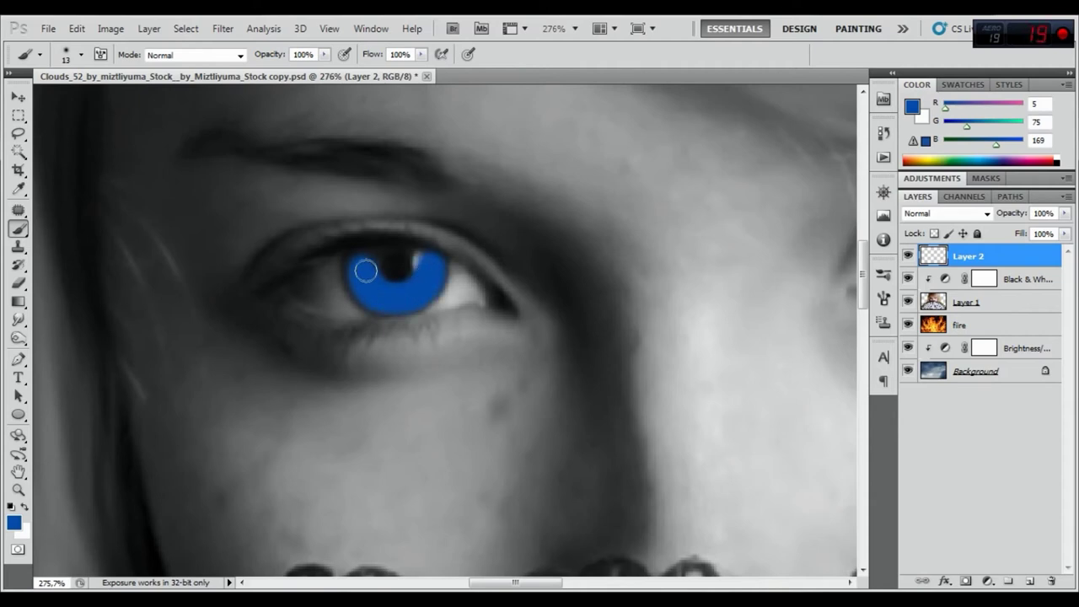
- Paint the right iris solid blue on Layer 2
{"action": "left_click_drag", "start_coordinate": [766, 340], "coordinate": [531, 323]}
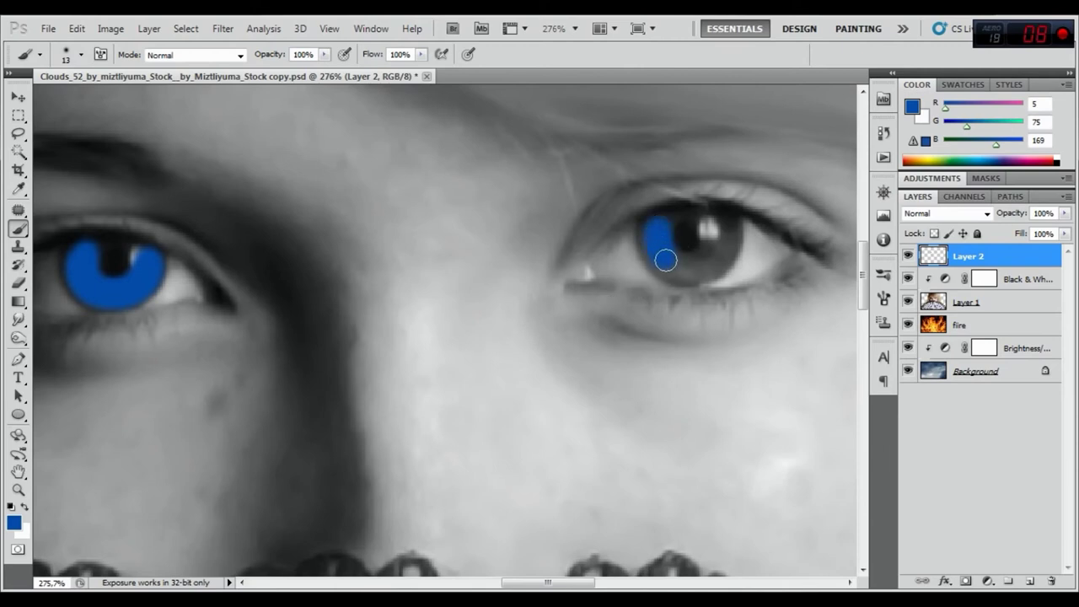
{"action": "left_click_drag", "start_coordinate": [687, 267], "coordinate": [705, 262]}
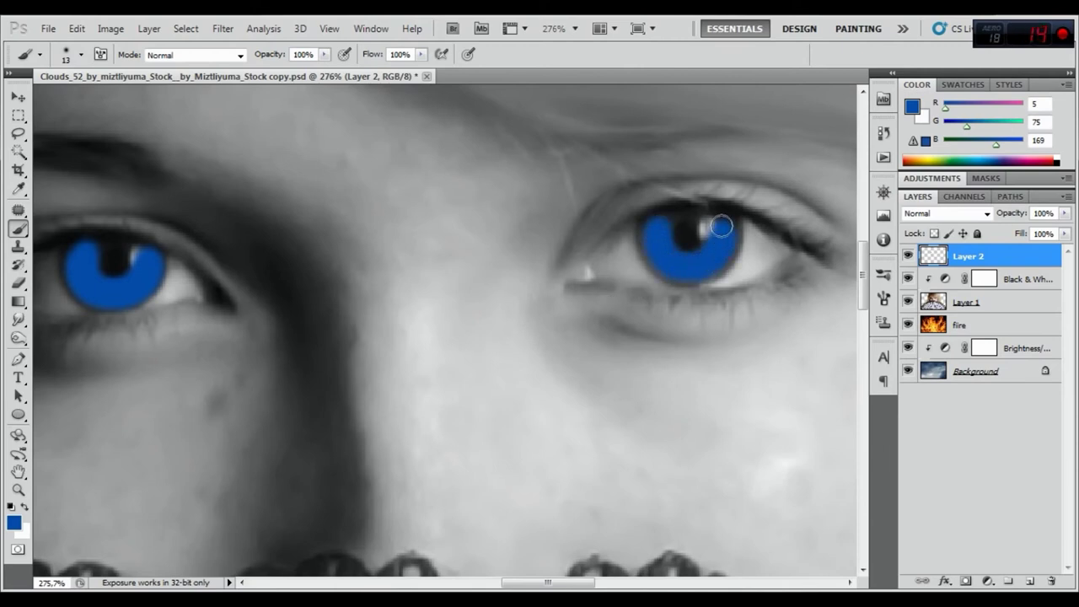
{"action": "mouse_move", "coordinate": [721, 225]}
{"action": "left_mouse_down"}
{"action": "mouse_move", "coordinate": [716, 248]}
{"action": "mouse_move", "coordinate": [665, 239]}
{"action": "left_mouse_up"}
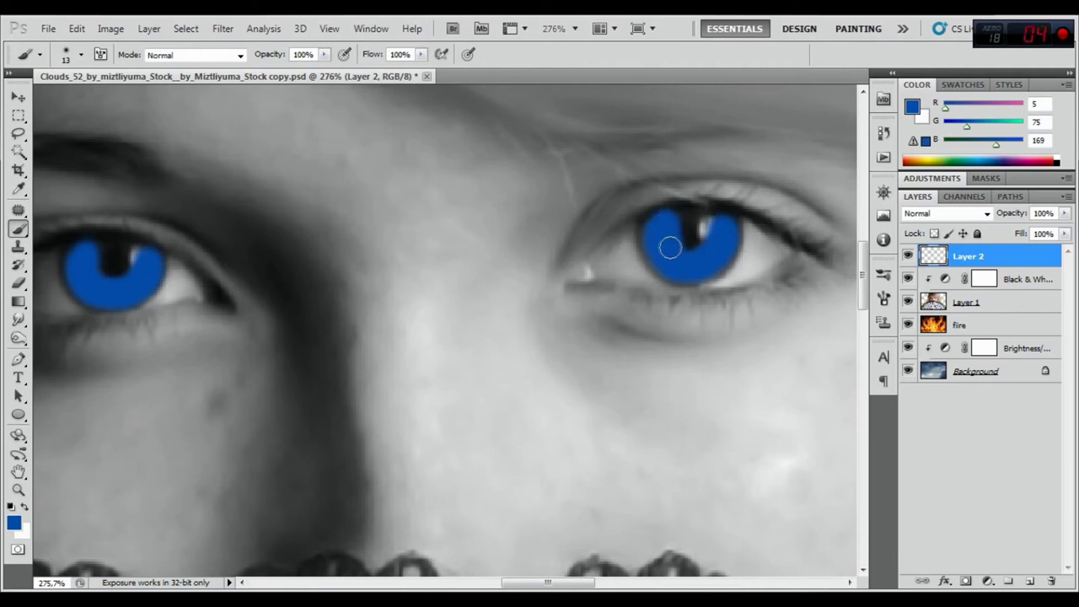
{"action": "left_click", "coordinate": [959, 219]}
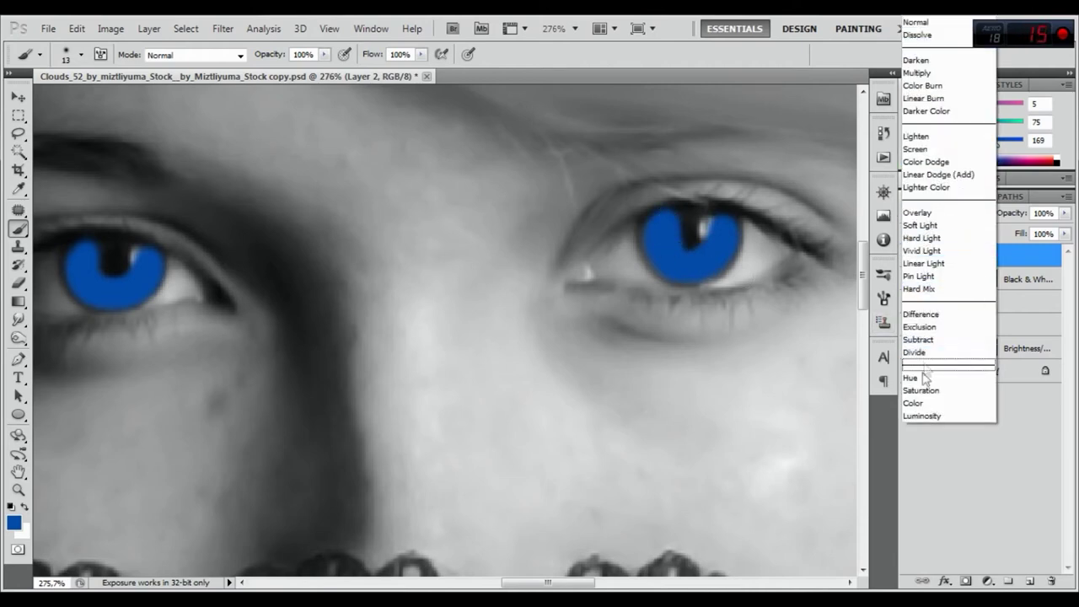
- Set Layer 2 to Color blend at 47% opacity and apply a 1.4 px Gaussian Blur
{"action": "left_click", "coordinate": [917, 402]}
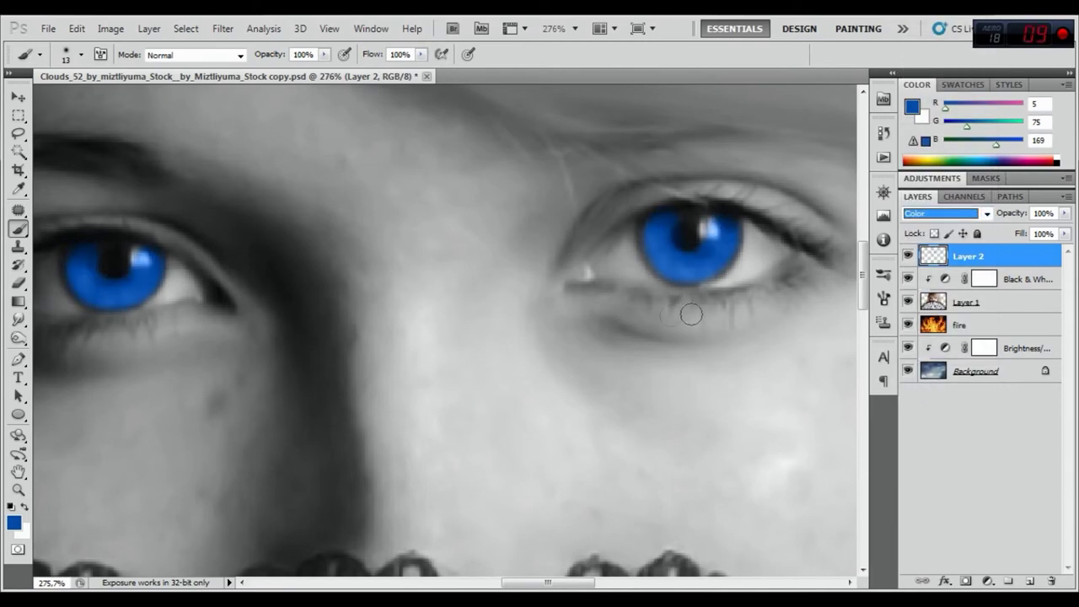
{"action": "left_click_drag", "start_coordinate": [1010, 213], "coordinate": [995, 214]}
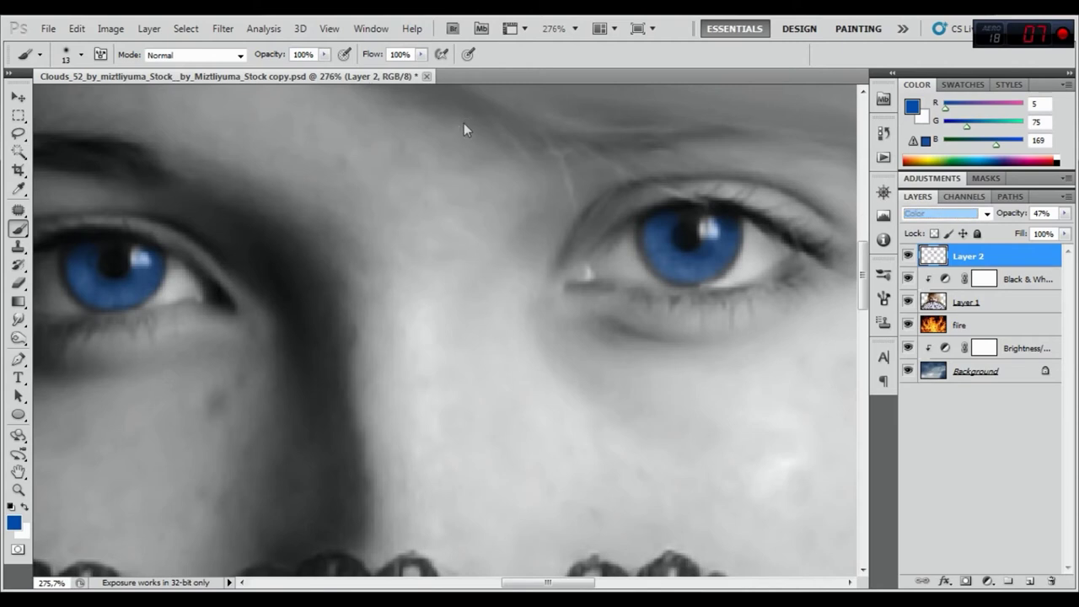
{"action": "left_click", "coordinate": [223, 28]}
{"action": "mouse_move", "coordinate": [253, 172]}
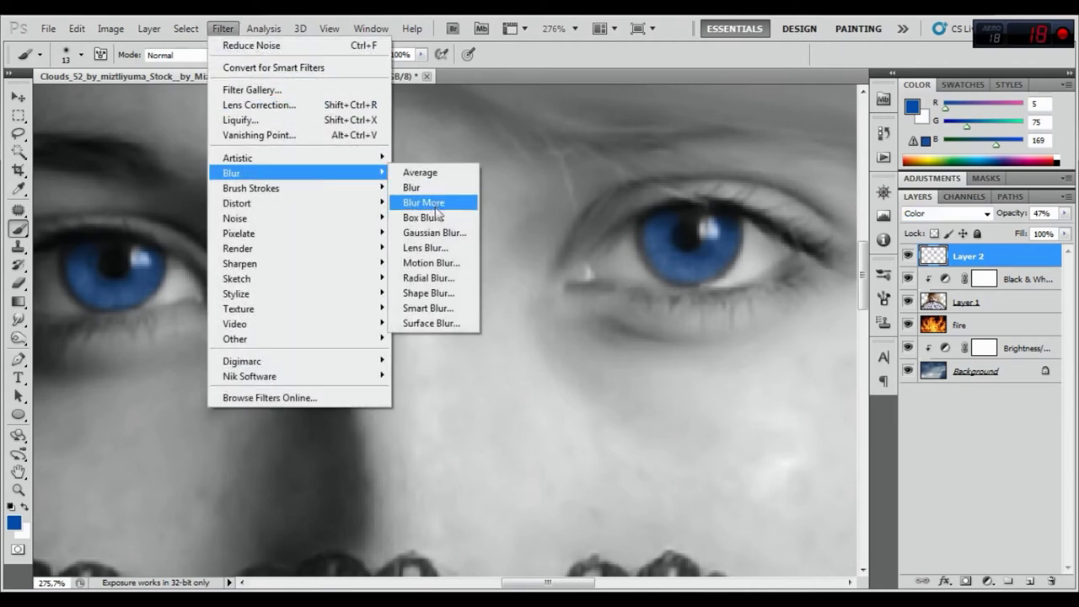
{"action": "left_click", "coordinate": [414, 232]}
{"action": "left_click", "coordinate": [842, 438]}
{"action": "left_click_drag", "start_coordinate": [841, 438], "coordinate": [839, 437]}
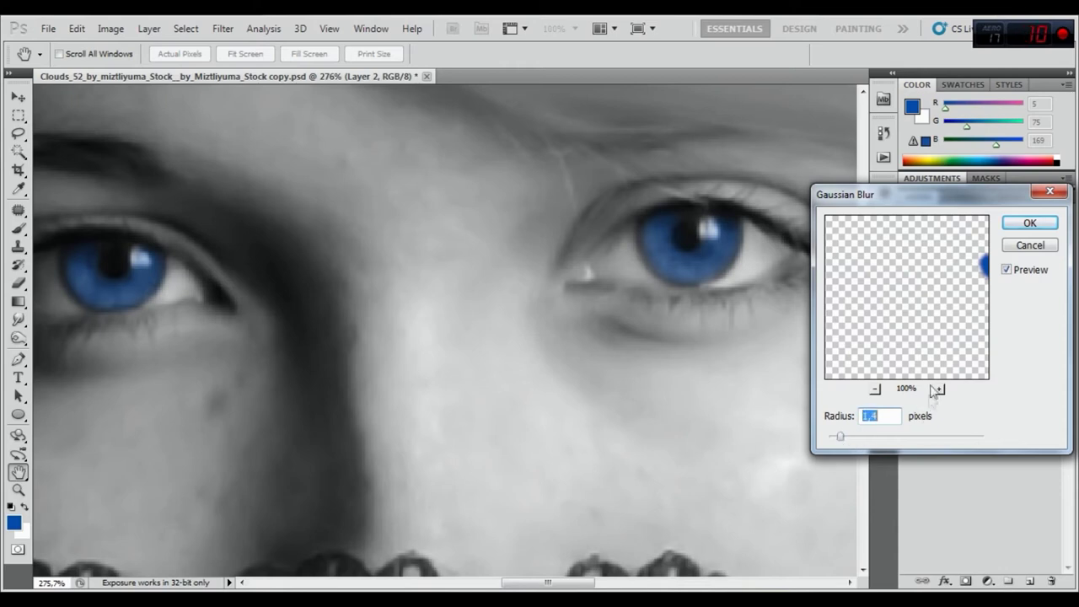
{"action": "left_click", "coordinate": [1030, 221]}
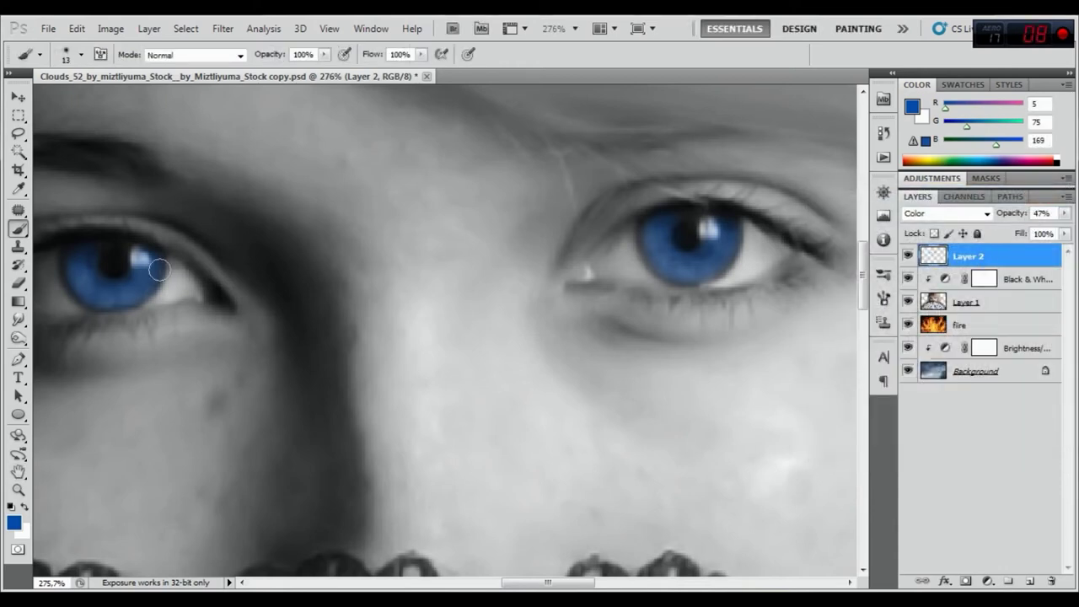
- Erase the blue from the pupils with a small soft eraser (20, 13, then 7 px)
{"action": "left_click", "coordinate": [17, 283]}
{"action": "right_click", "coordinate": [560, 310]}
{"action": "left_click_drag", "start_coordinate": [601, 341], "coordinate": [591, 341]}
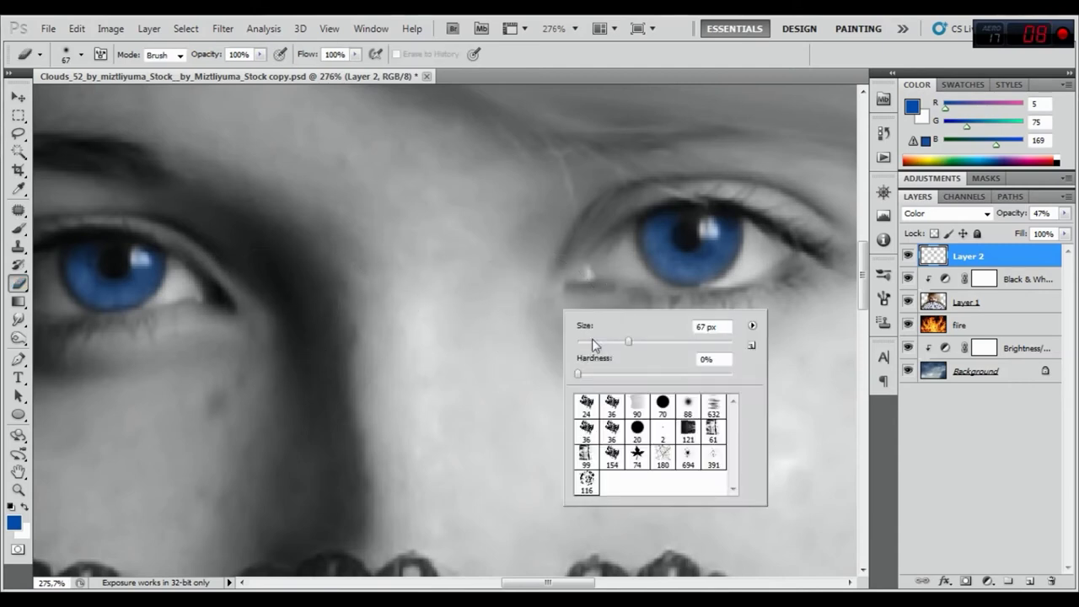
{"action": "left_click", "coordinate": [768, 242]}
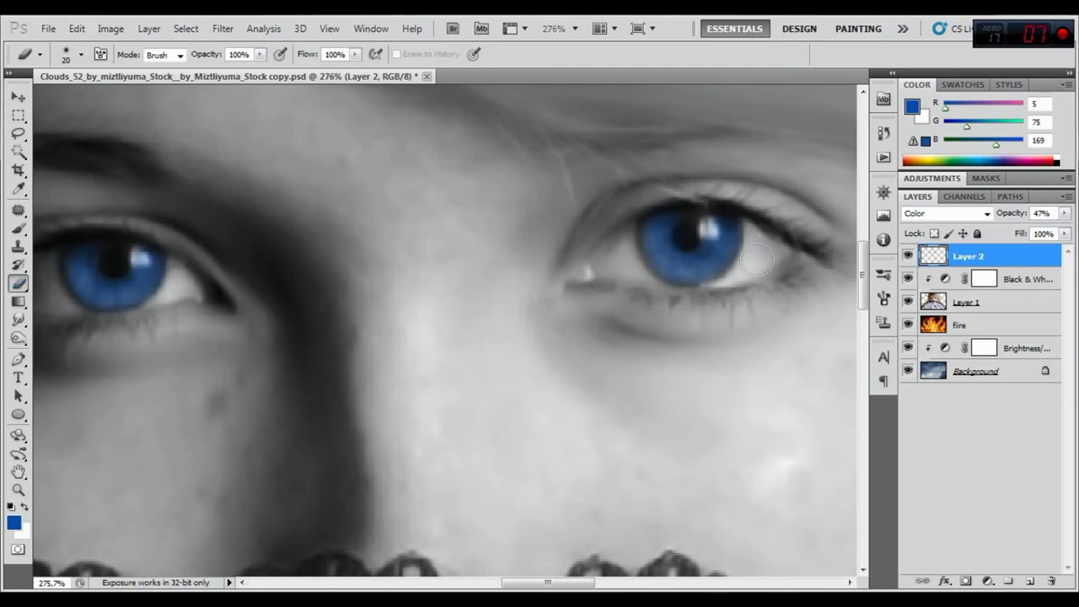
{"action": "right_click", "coordinate": [684, 308]}
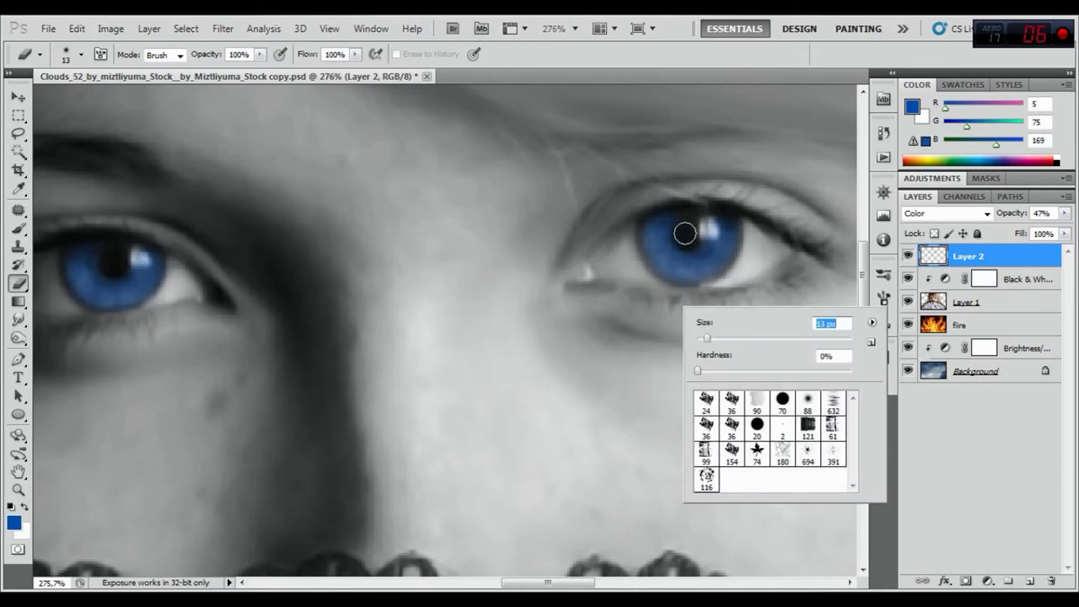
{"action": "left_click", "coordinate": [684, 233]}
{"action": "left_click_drag", "start_coordinate": [688, 238], "coordinate": [707, 225]}
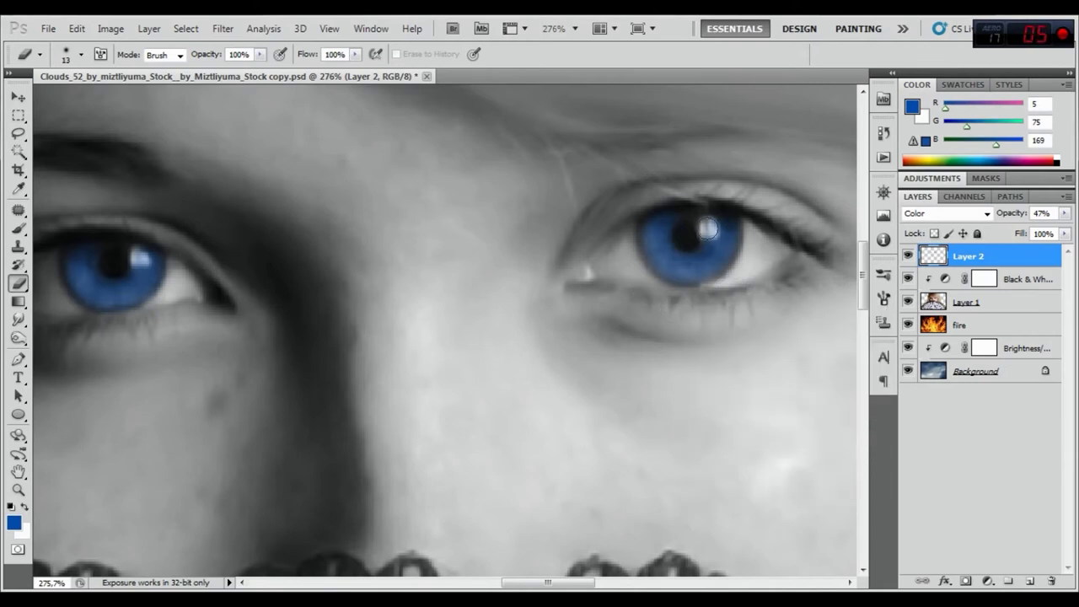
{"action": "left_click_drag", "start_coordinate": [216, 273], "coordinate": [358, 277]}
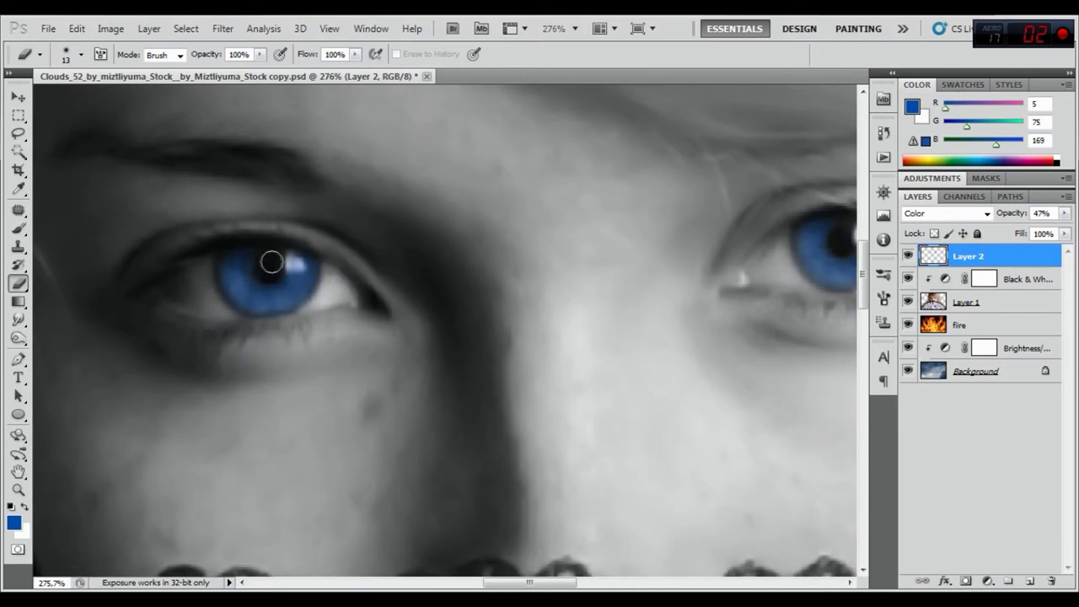
{"action": "right_click", "coordinate": [320, 261]}
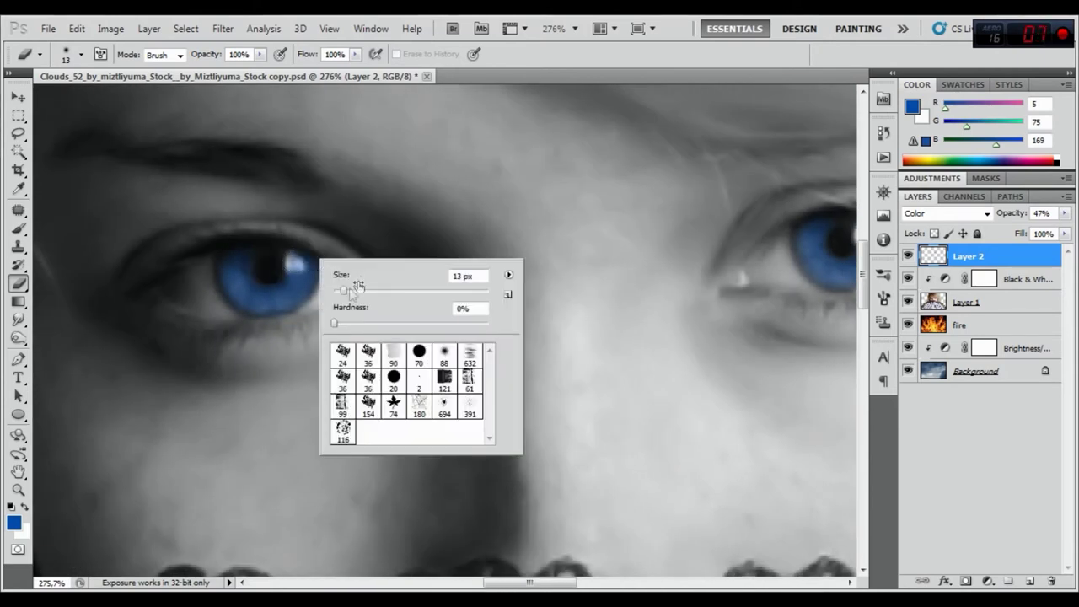
{"action": "left_click_drag", "start_coordinate": [342, 293], "coordinate": [335, 290]}
{"action": "key", "text": "Return"}
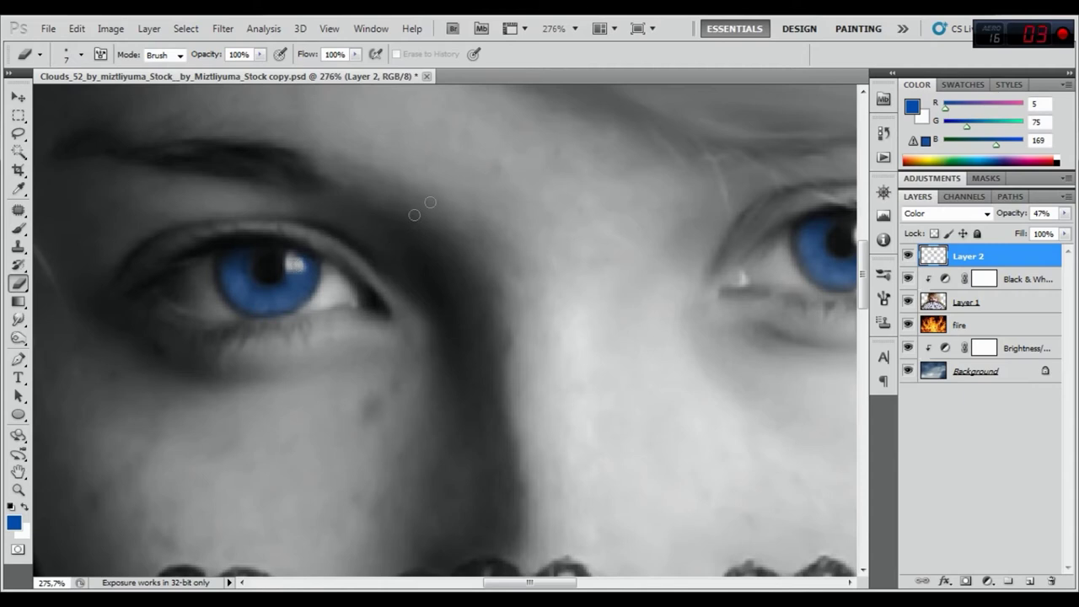
- Review the eye tint at 40% opacity zoomed out, zoom back in, and add empty Layer 3
{"action": "scroll", "coordinate": [466, 185], "scroll_direction": "down", "scroll_amount": 2, "text": "alt"}
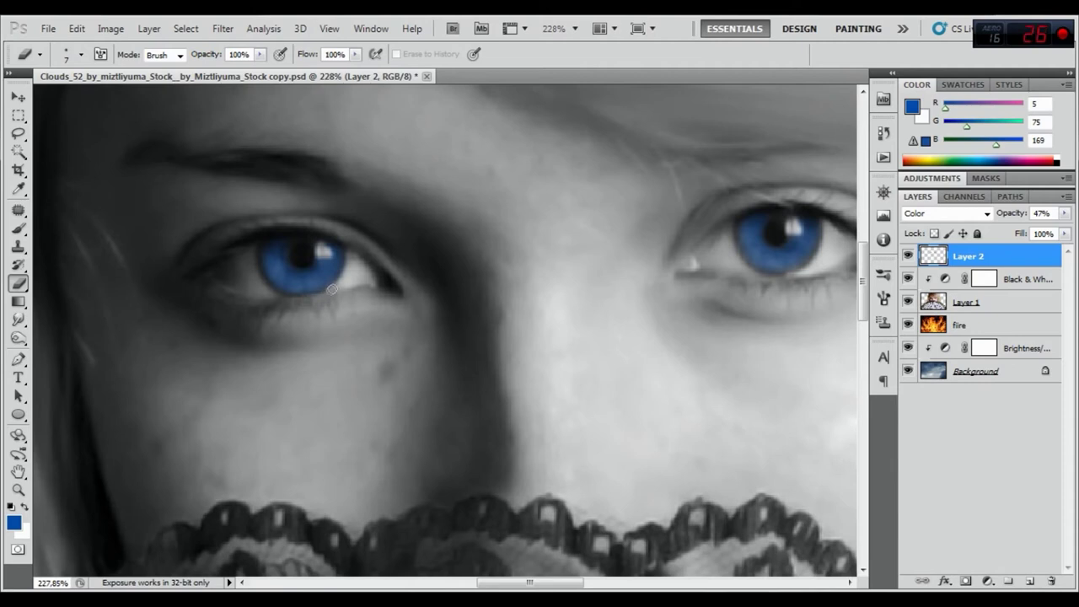
{"action": "scroll", "coordinate": [470, 196], "scroll_direction": "down", "scroll_amount": 10, "text": "alt"}
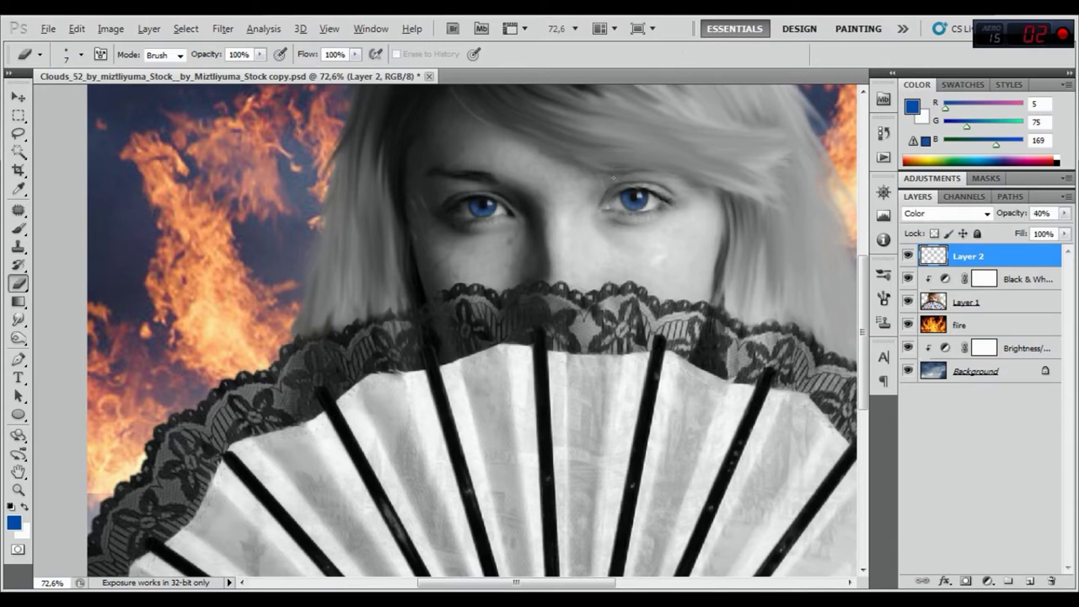
{"action": "scroll", "coordinate": [616, 150], "scroll_direction": "down", "scroll_amount": 3, "text": "alt"}
{"action": "scroll", "coordinate": [581, 185], "scroll_direction": "down", "scroll_amount": 2, "text": "alt"}
{"action": "scroll", "coordinate": [547, 223], "scroll_direction": "down", "scroll_amount": 1, "text": "alt"}
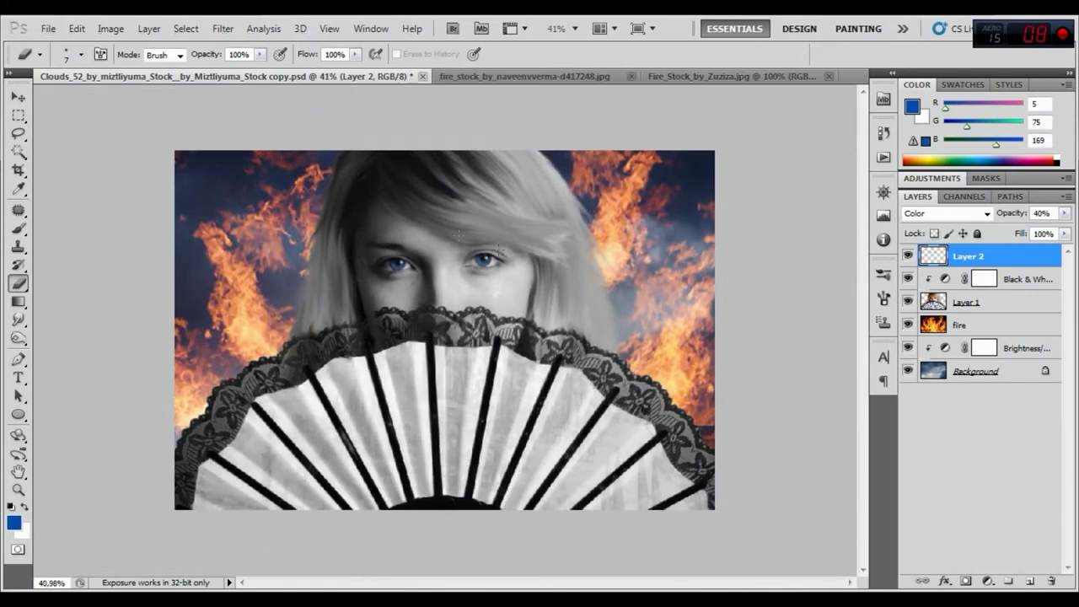
{"action": "scroll", "coordinate": [460, 229], "scroll_direction": "up", "scroll_amount": 3, "text": "alt"}
{"action": "scroll", "coordinate": [396, 213], "scroll_direction": "up", "scroll_amount": 4, "text": "alt"}
{"action": "scroll", "coordinate": [475, 234], "scroll_direction": "up", "scroll_amount": 2}
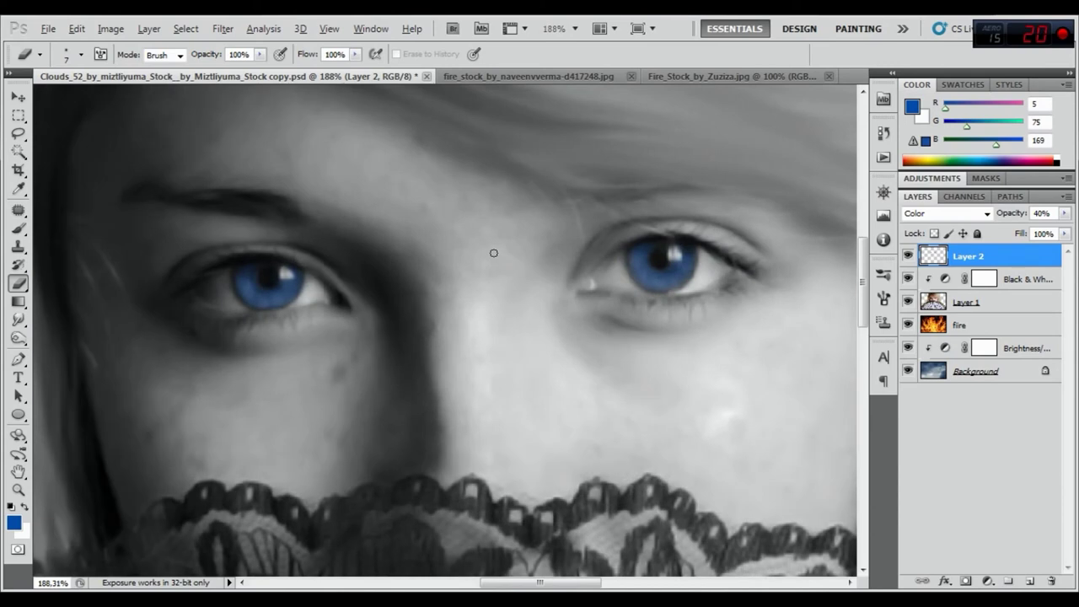
{"action": "scroll", "coordinate": [493, 250], "scroll_direction": "up", "scroll_amount": 2}
{"action": "left_click", "coordinate": [1030, 581]}
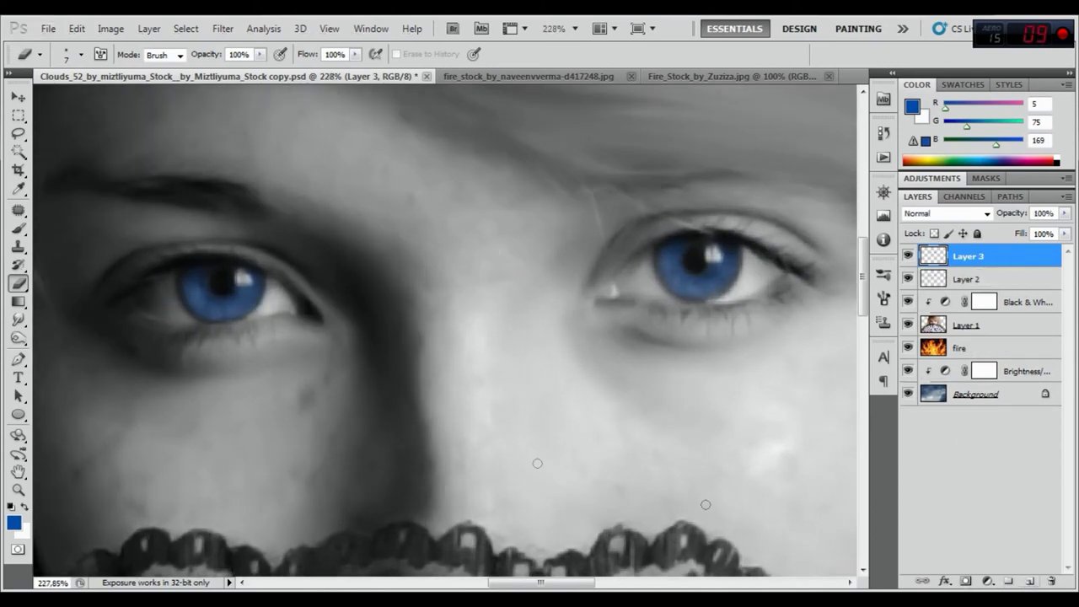
- Pick a light blue foreground colour for the iris highlights
{"action": "left_click", "coordinate": [25, 507]}
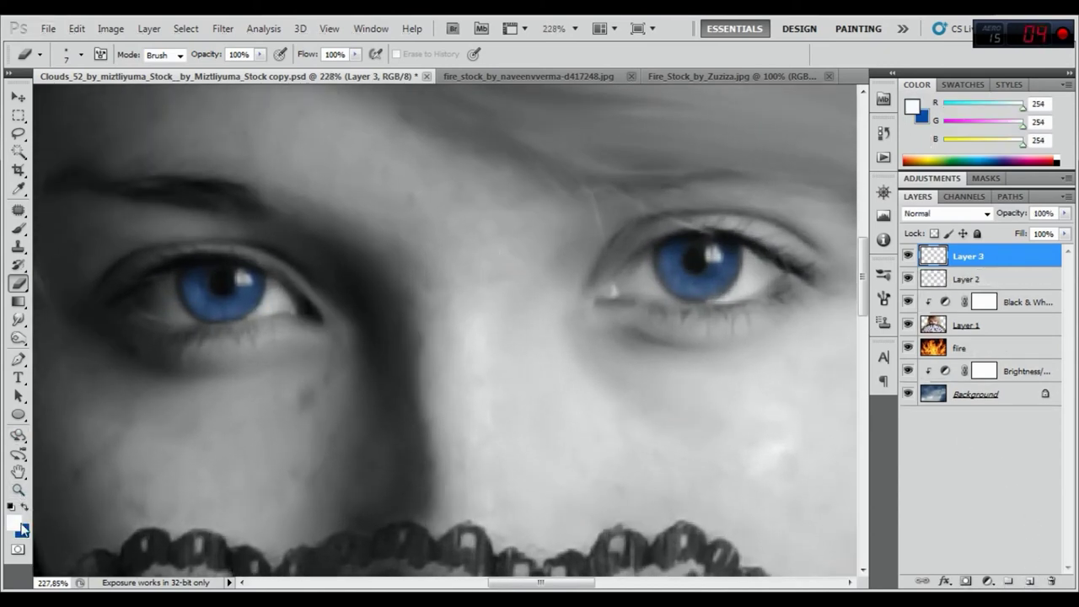
{"action": "left_click", "coordinate": [26, 506]}
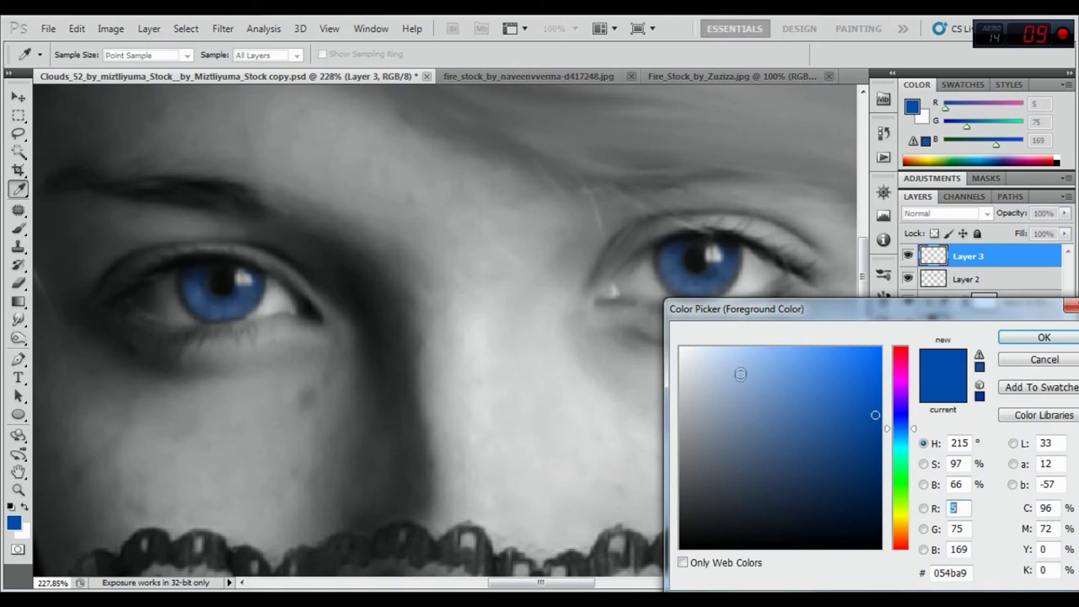
{"action": "left_click", "coordinate": [740, 373]}
{"action": "left_click", "coordinate": [999, 337]}
{"action": "key", "text": "e"}
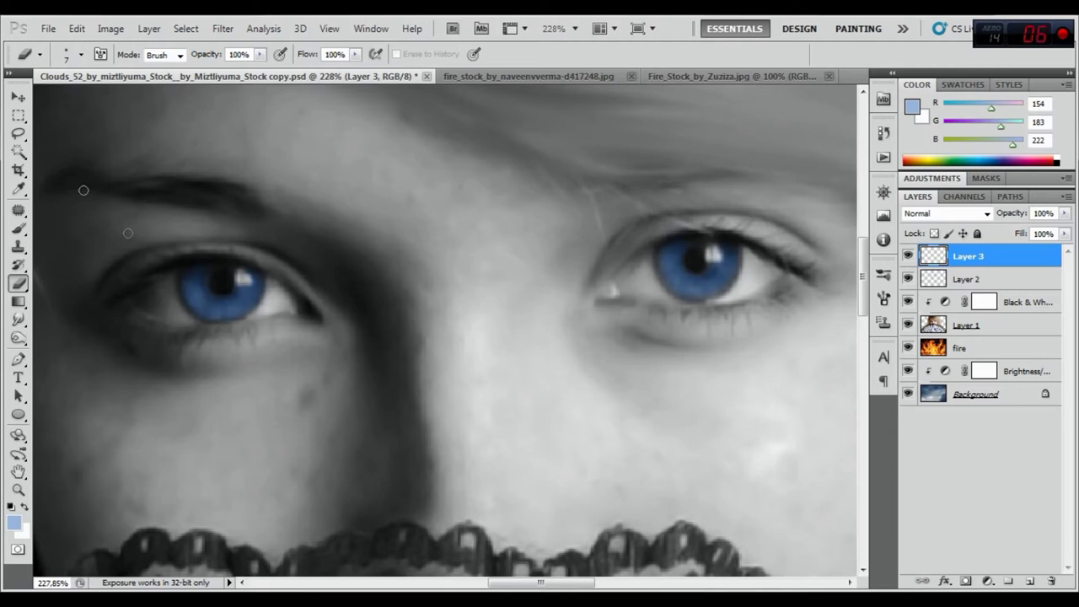
- Paint light blue rings in both irises with a 10 px brush on Layer 3
{"action": "left_click", "coordinate": [18, 228]}
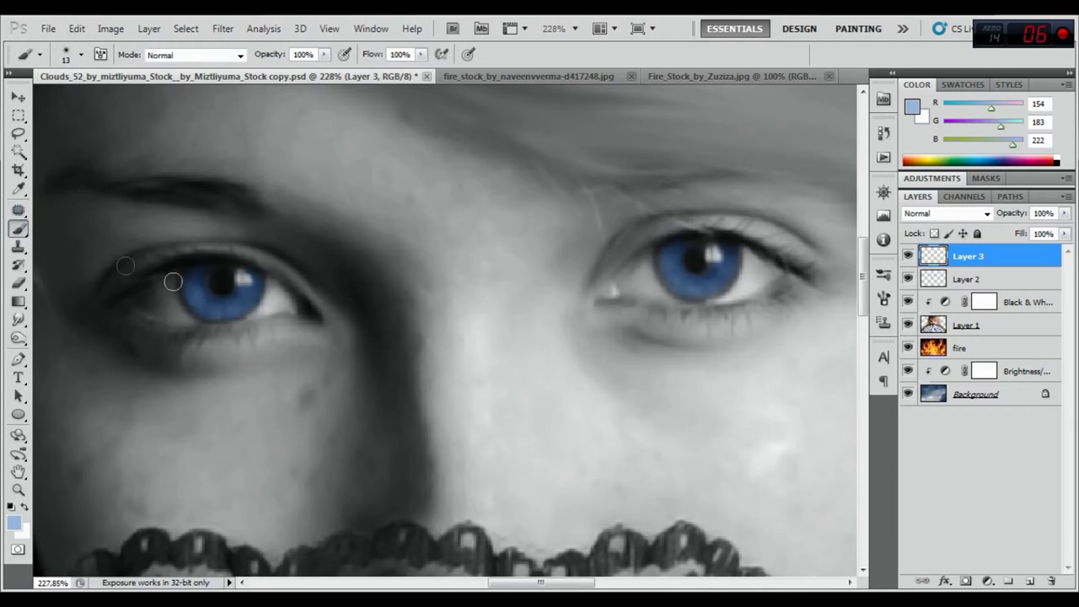
{"action": "right_click", "coordinate": [308, 292]}
{"action": "left_click_drag", "start_coordinate": [338, 323], "coordinate": [335, 323]}
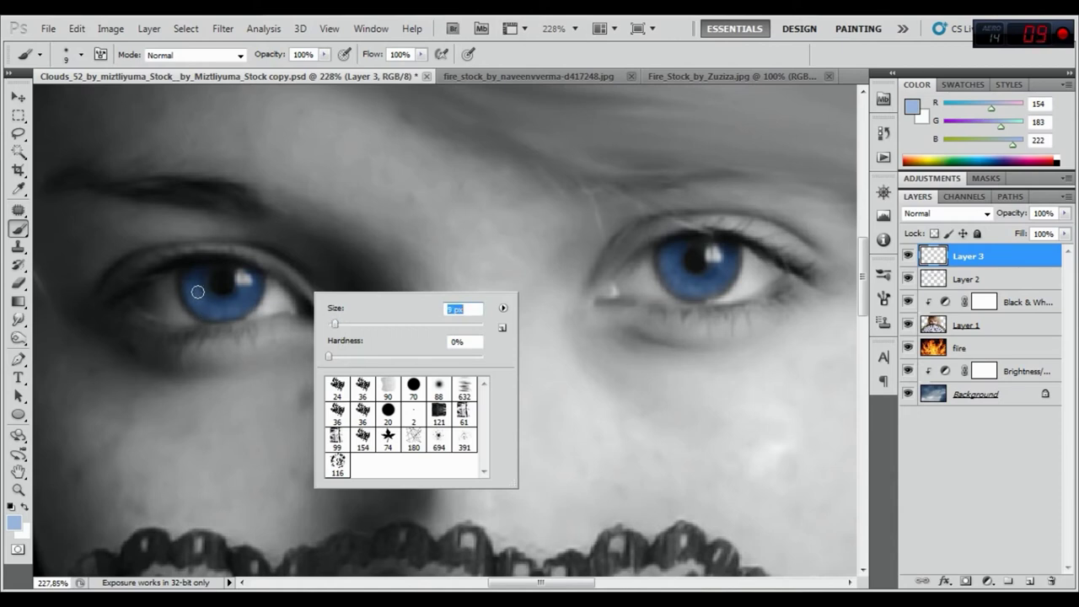
{"action": "key", "text": "Return"}
{"action": "mouse_move", "coordinate": [199, 296]}
{"action": "left_mouse_down"}
{"action": "mouse_move", "coordinate": [214, 306]}
{"action": "mouse_move", "coordinate": [240, 299]}
{"action": "left_mouse_up"}
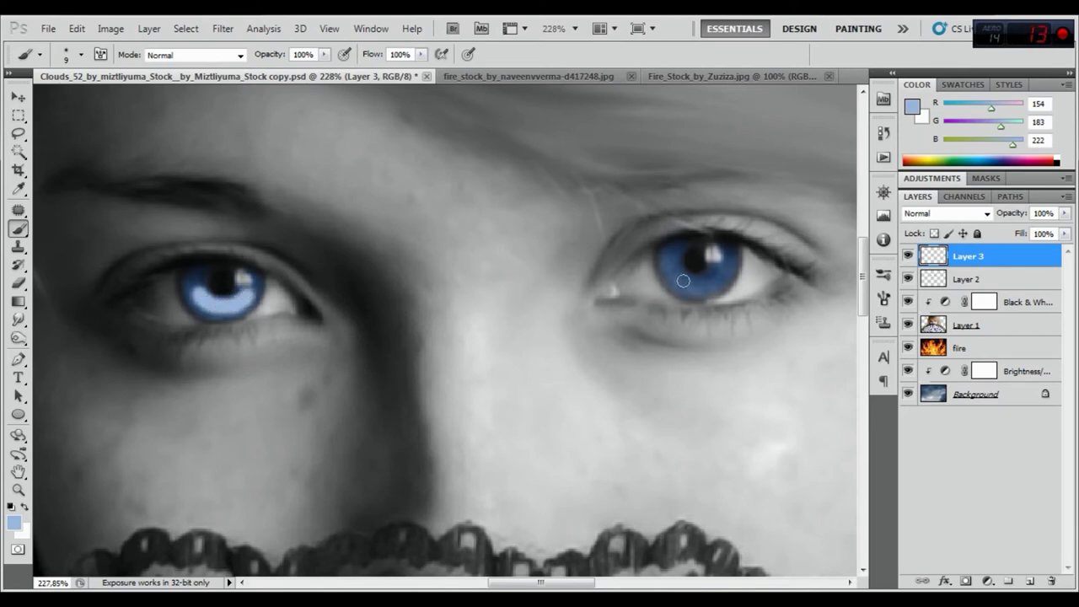
{"action": "left_click_drag", "start_coordinate": [679, 277], "coordinate": [694, 281]}
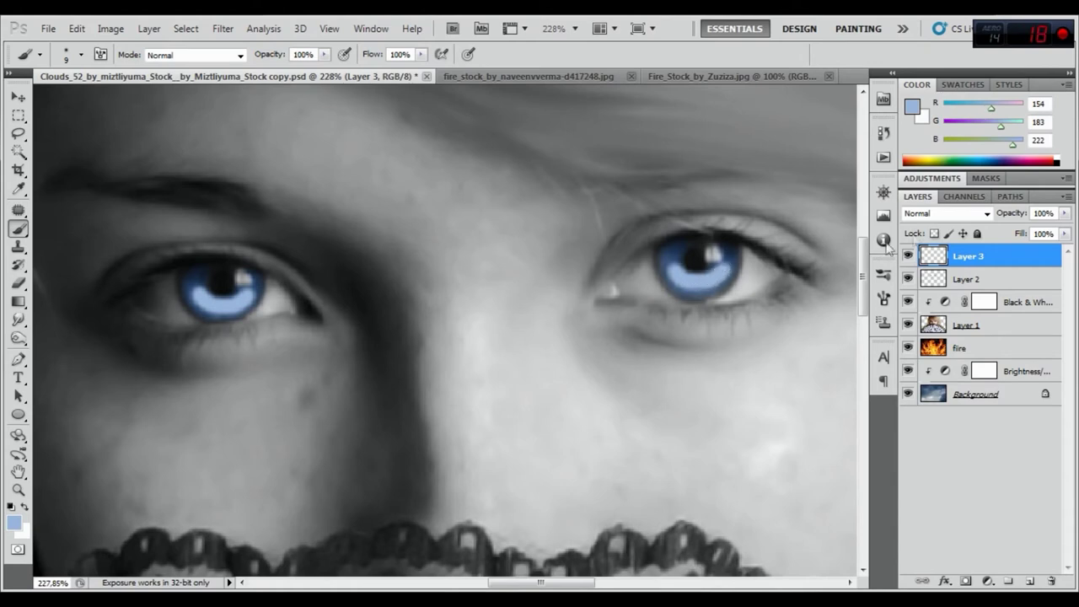
- Set Layer 3 to Overlay, blur it 3.1 px, lower opacity to 80%, and add Layer 4
{"action": "left_click", "coordinate": [934, 213]}
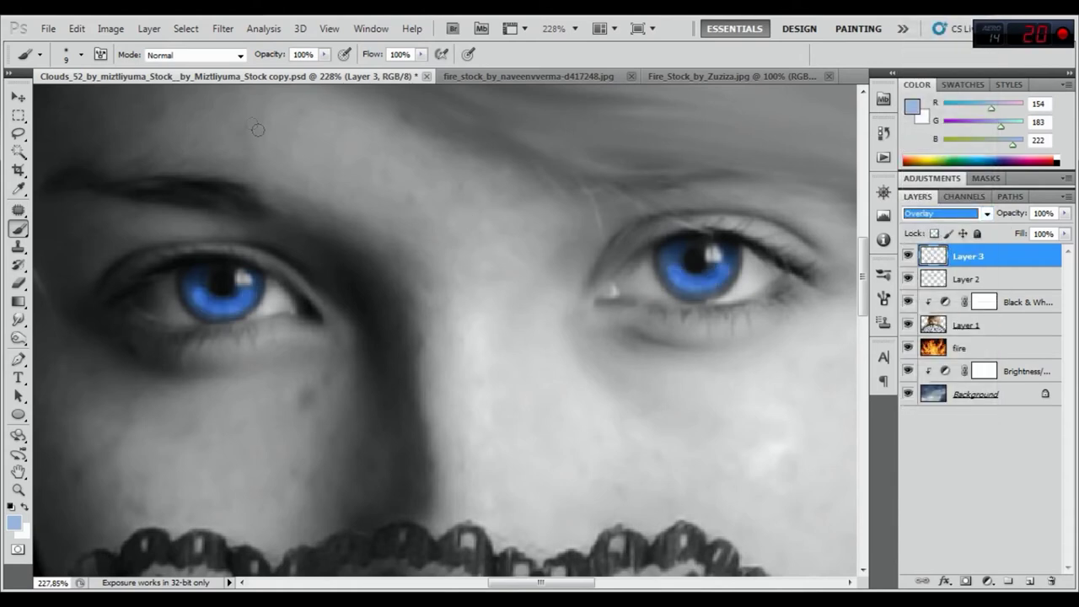
{"action": "left_click", "coordinate": [222, 28]}
{"action": "mouse_move", "coordinate": [231, 173]}
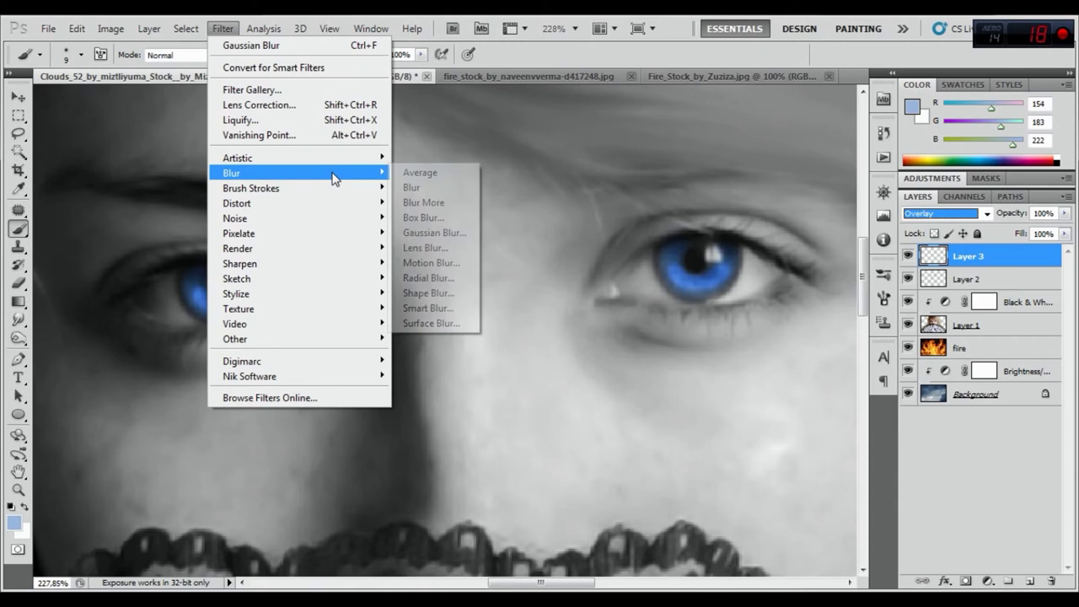
{"action": "left_click", "coordinate": [428, 233]}
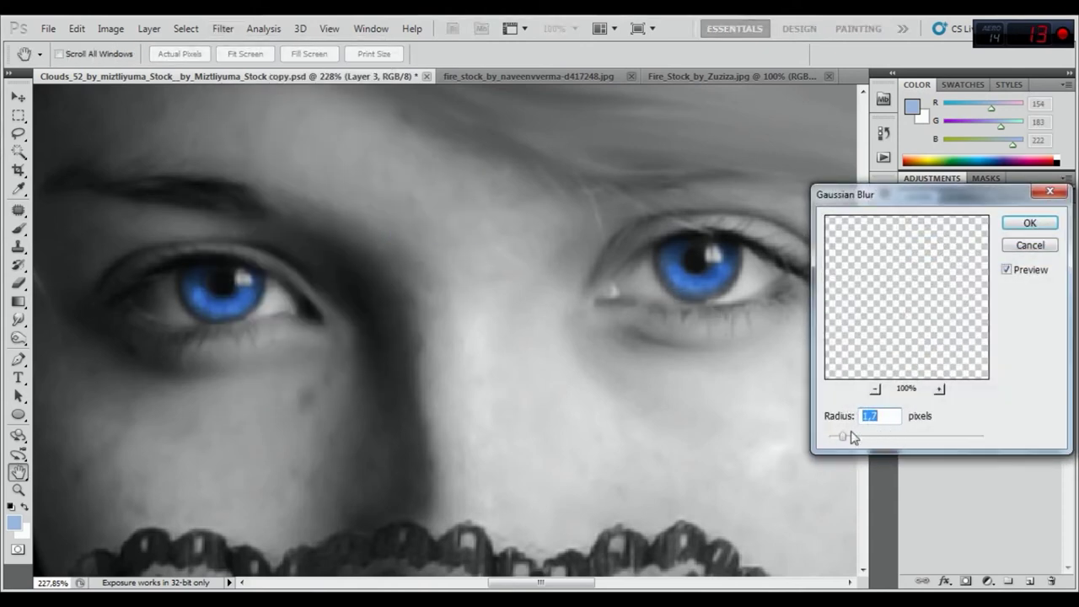
{"action": "left_click_drag", "start_coordinate": [846, 435], "coordinate": [856, 433]}
{"action": "left_click", "coordinate": [1032, 224]}
{"action": "left_click_drag", "start_coordinate": [1018, 216], "coordinate": [1009, 216]}
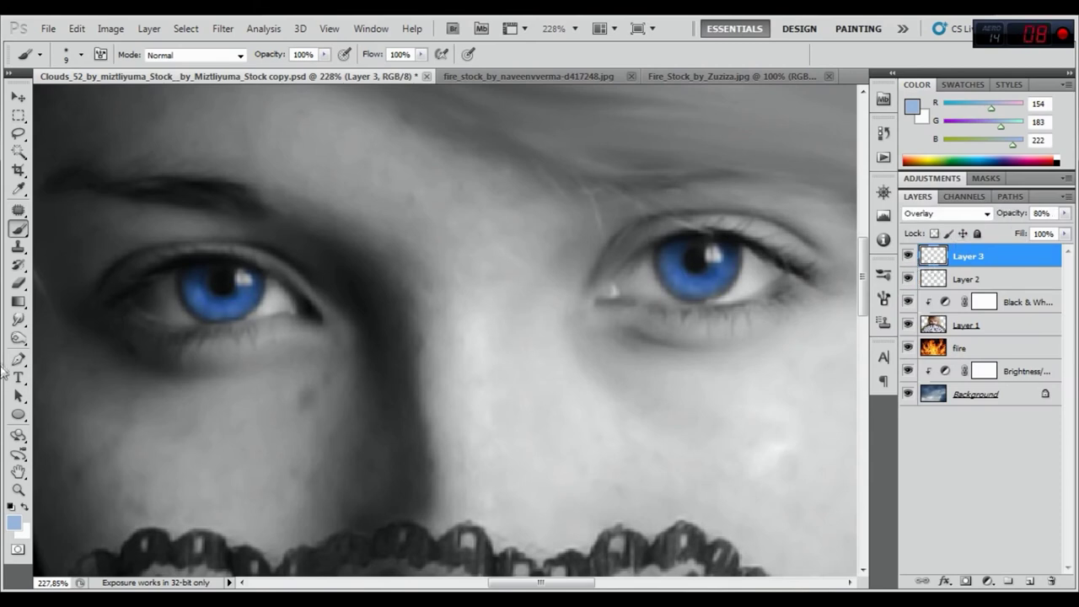
{"action": "left_click", "coordinate": [18, 319]}
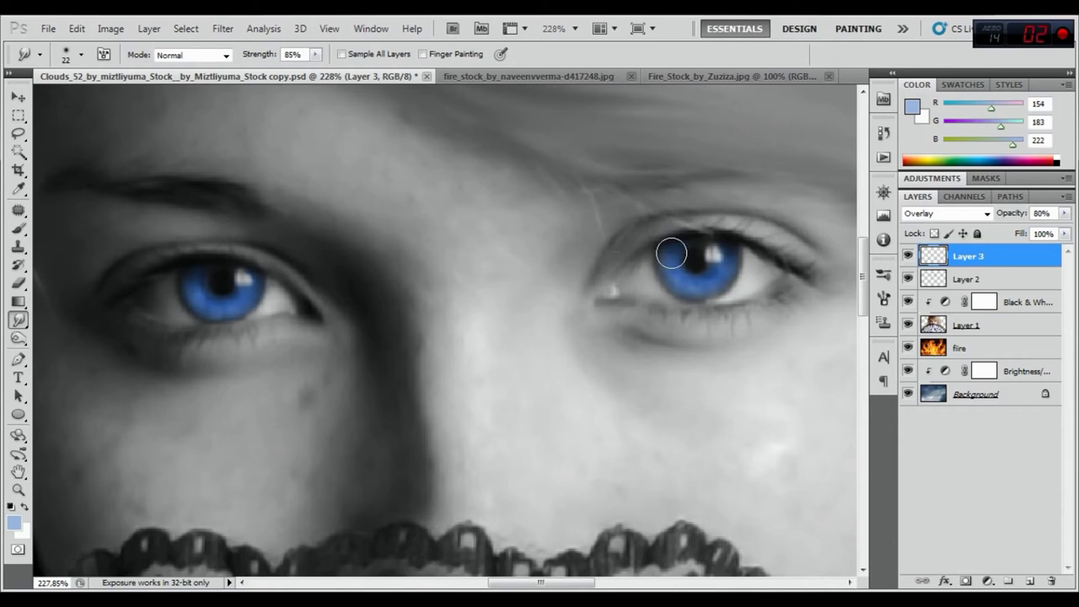
{"action": "left_click", "coordinate": [1032, 582]}
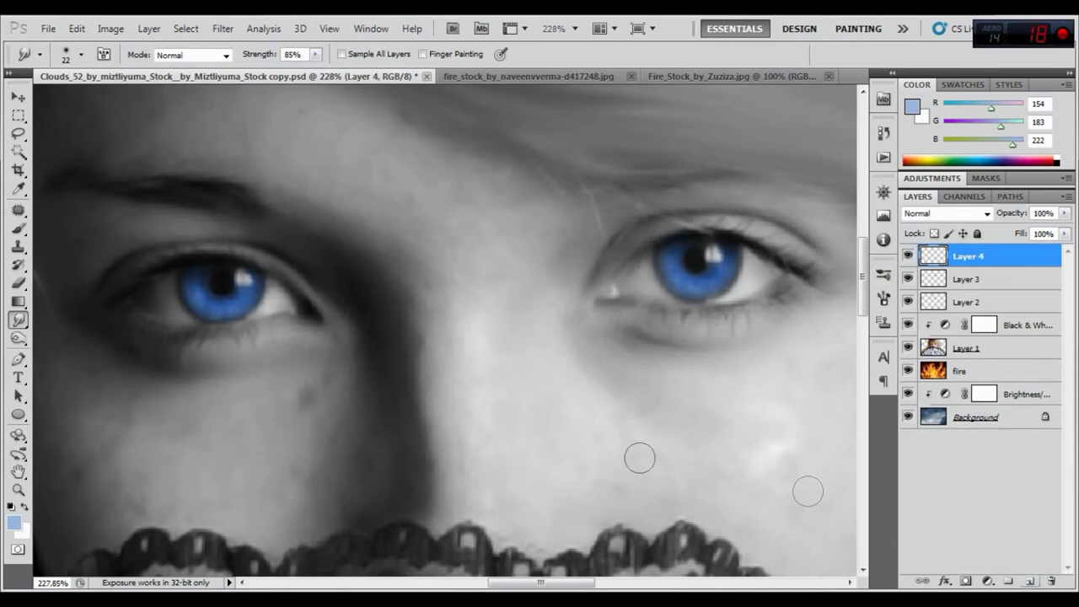
- Paint 4 px highlight rims in both irises on Layer 4 and smudge them soft
{"action": "left_click", "coordinate": [18, 228]}
{"action": "right_click", "coordinate": [246, 317]}
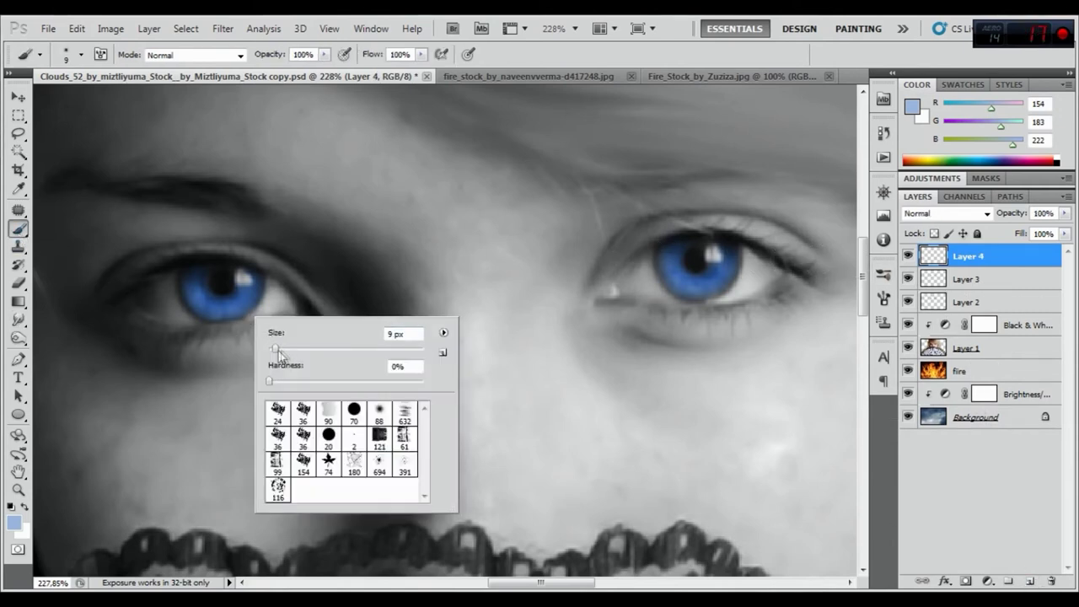
{"action": "left_click_drag", "start_coordinate": [274, 349], "coordinate": [271, 349]}
{"action": "key", "text": "Return"}
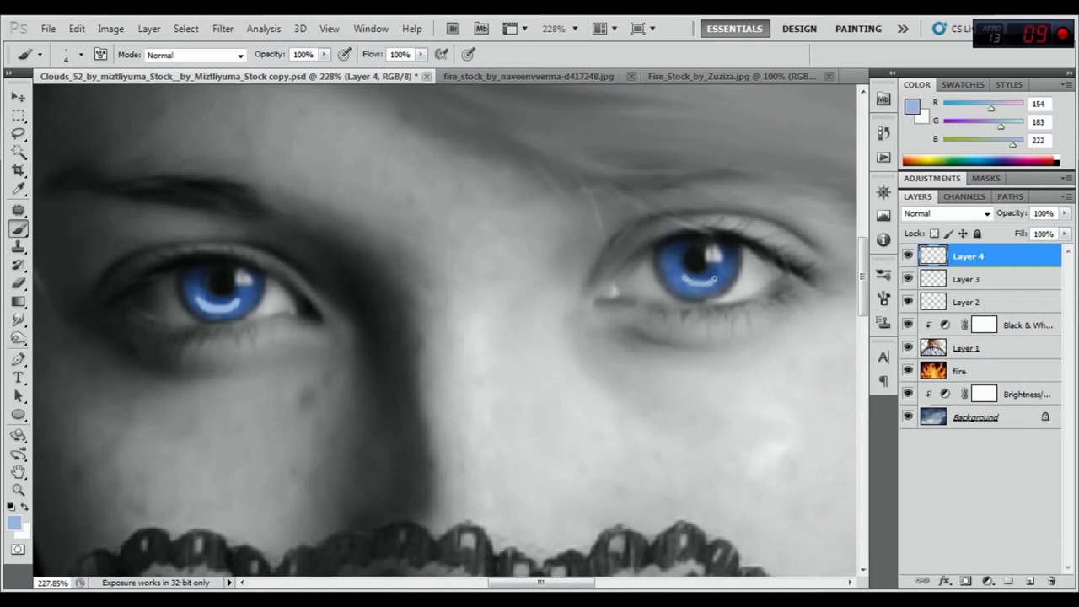
{"action": "left_click", "coordinate": [18, 320]}
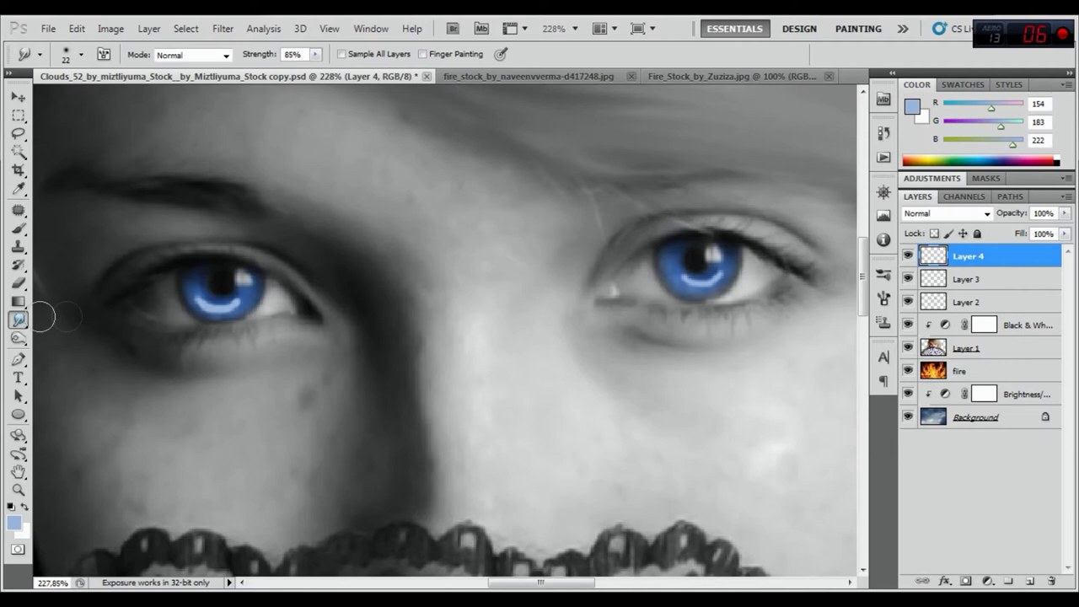
{"action": "left_click_drag", "start_coordinate": [183, 286], "coordinate": [247, 289]}
{"action": "left_click_drag", "start_coordinate": [685, 271], "coordinate": [728, 278]}
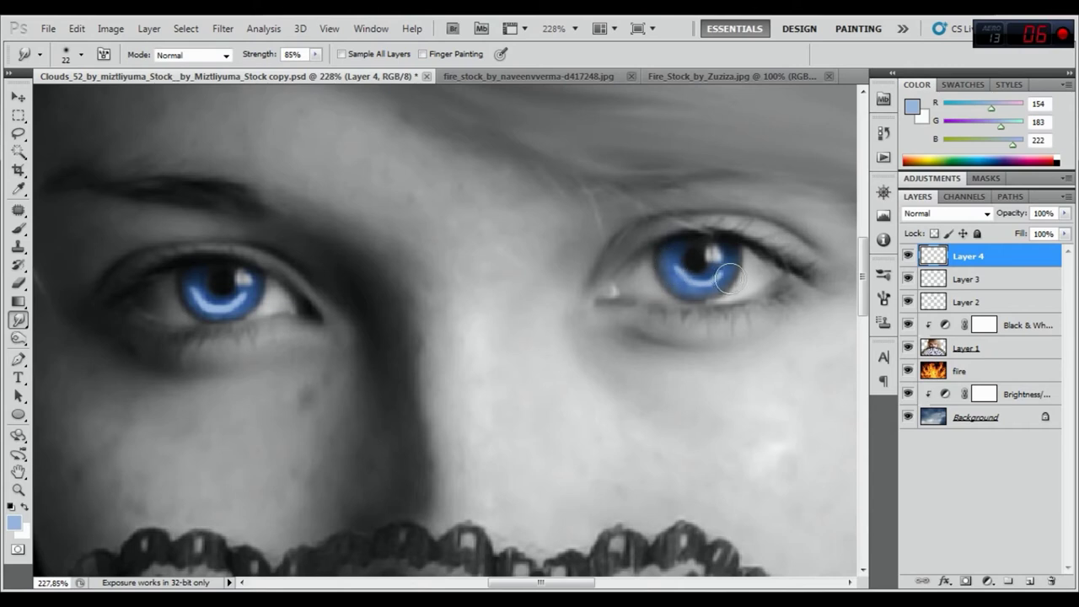
- Gaussian-blur the highlight strokes and set Layer 4 to Overlay blending
{"action": "left_click", "coordinate": [223, 29]}
{"action": "left_click", "coordinate": [421, 229]}
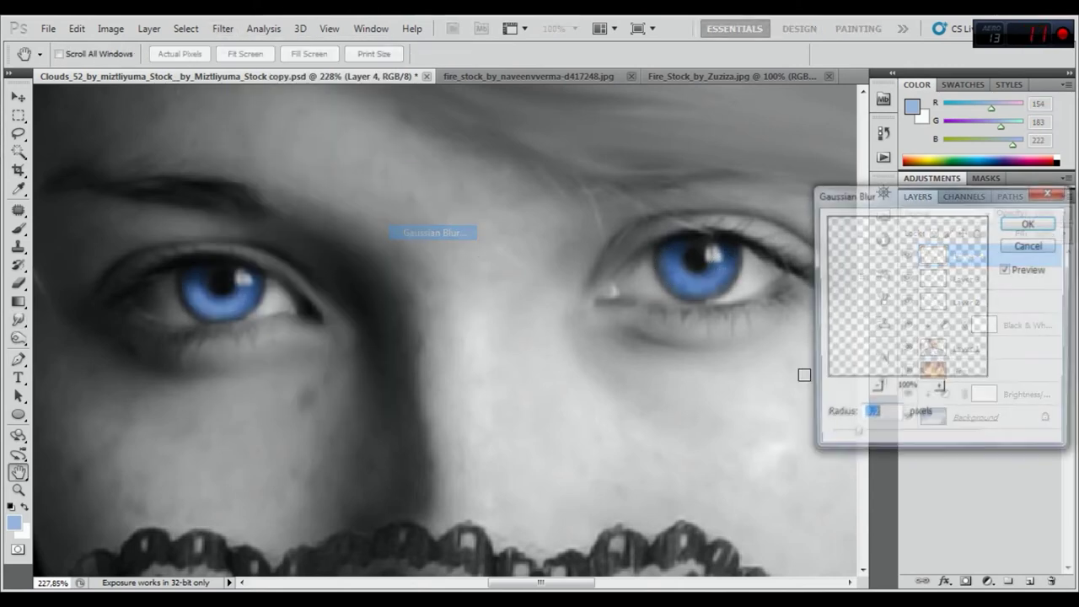
{"action": "left_click", "coordinate": [847, 439]}
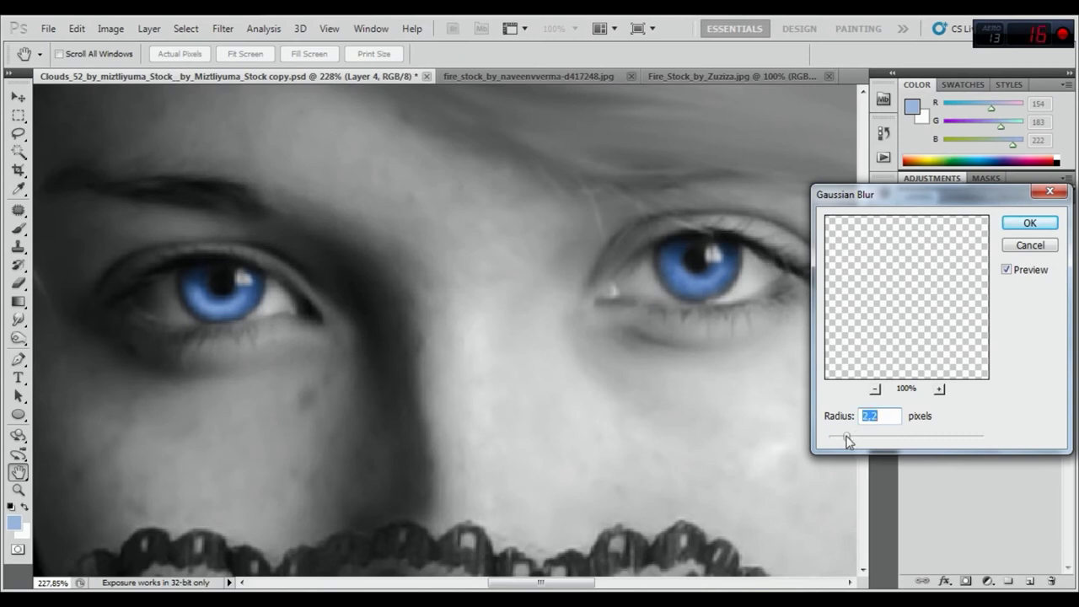
{"action": "left_click", "coordinate": [1030, 223]}
{"action": "left_click", "coordinate": [961, 213]}
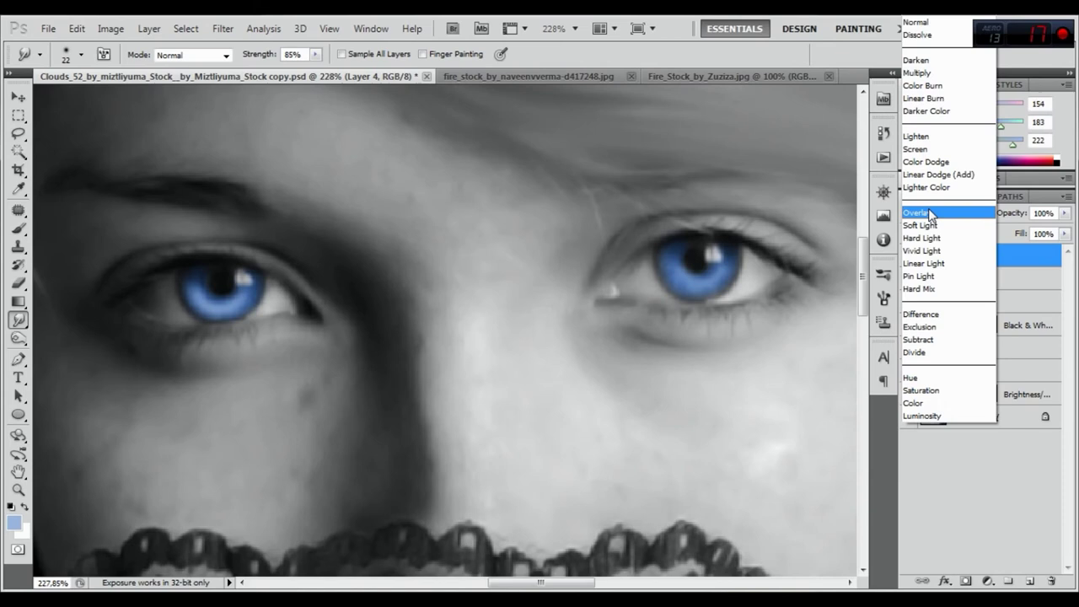
{"action": "left_click", "coordinate": [955, 213]}
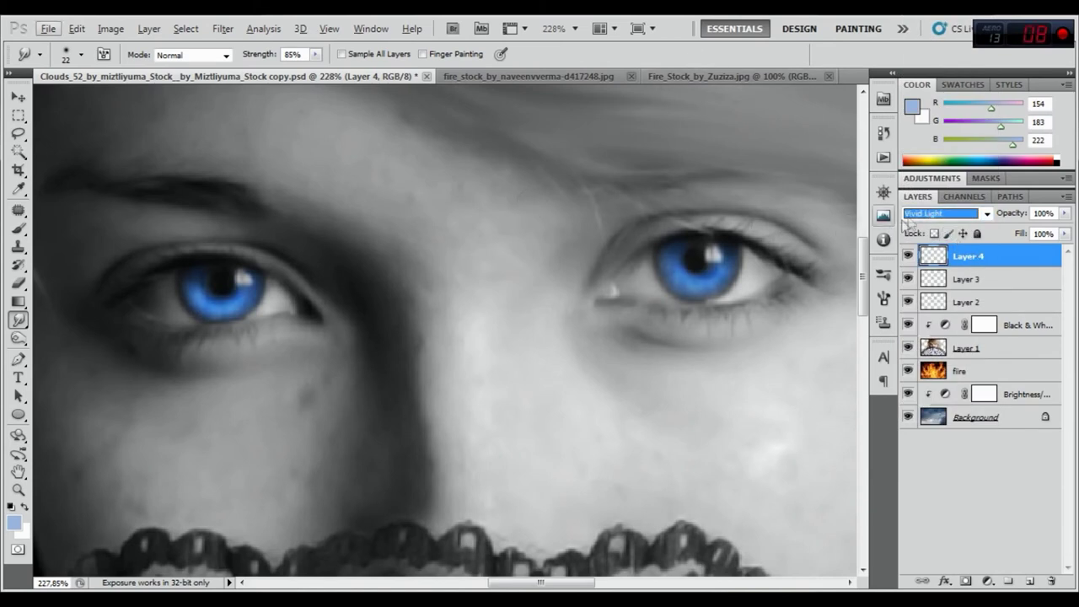
{"action": "left_click", "coordinate": [933, 215]}
{"action": "left_click", "coordinate": [933, 214]}
- Zoom out to the full composite with the Move tool and select the Background layer
{"action": "left_click", "coordinate": [18, 96]}
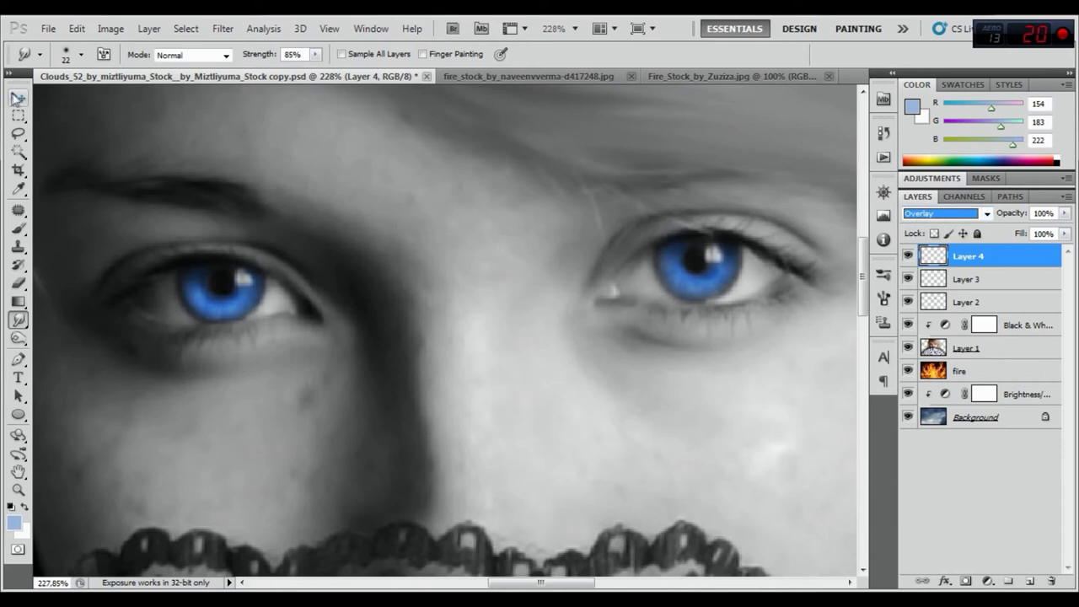
{"action": "scroll", "coordinate": [497, 222], "scroll_direction": "down", "scroll_amount": 2}
{"action": "scroll", "coordinate": [498, 222], "scroll_direction": "down", "scroll_amount": 2}
{"action": "scroll", "coordinate": [495, 225], "scroll_direction": "down", "scroll_amount": 2}
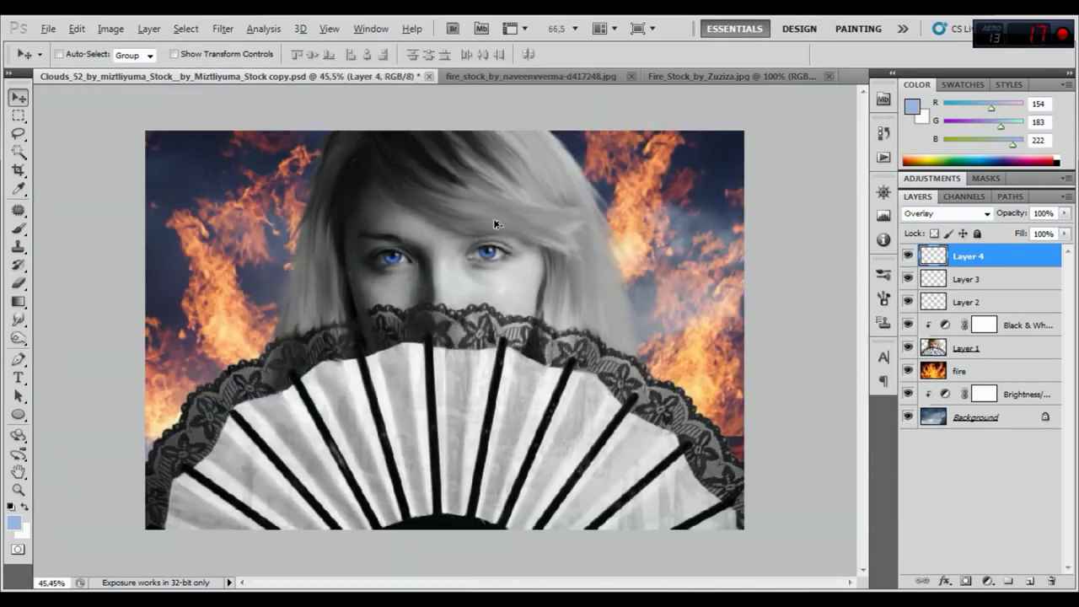
{"action": "scroll", "coordinate": [493, 234], "scroll_direction": "down", "scroll_amount": 1}
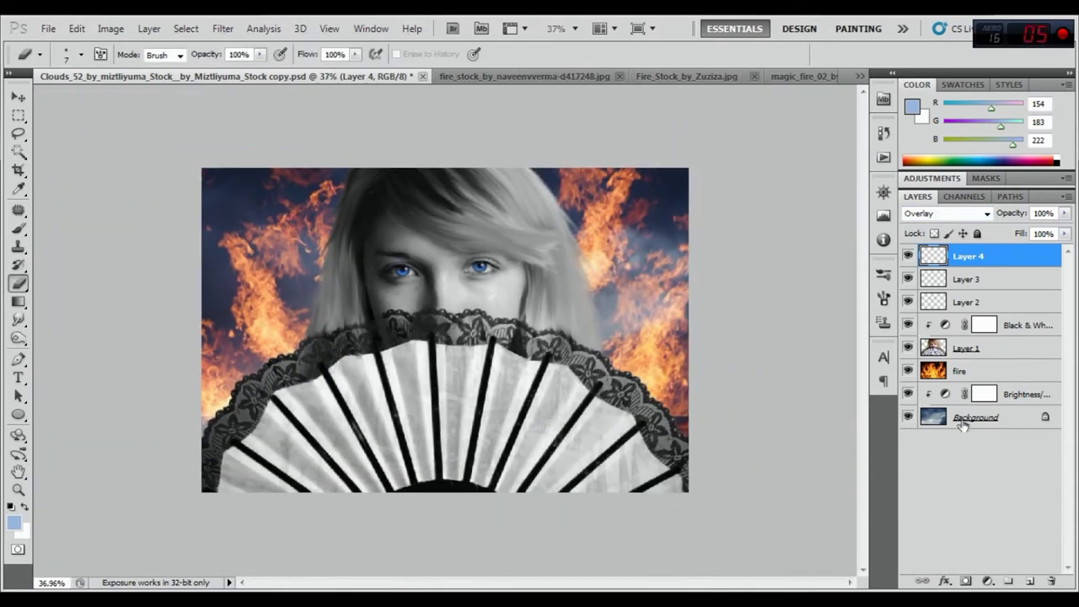
{"action": "left_click", "coordinate": [958, 418]}
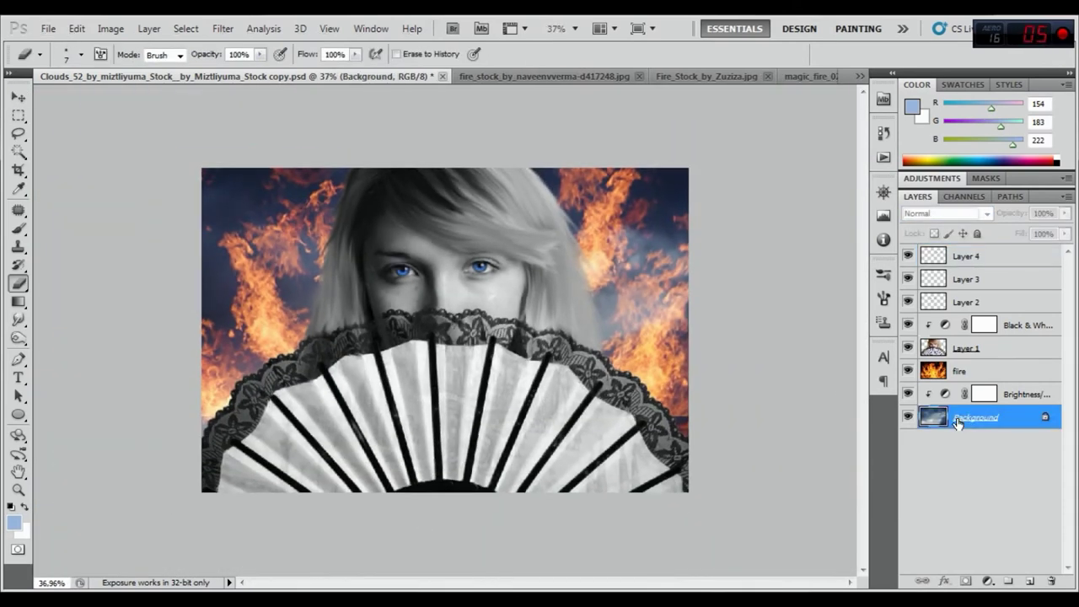
- Apply a 6.8 px Gaussian Blur to the cloudy Background layer
{"action": "left_click", "coordinate": [223, 28]}
{"action": "mouse_move", "coordinate": [253, 172]}
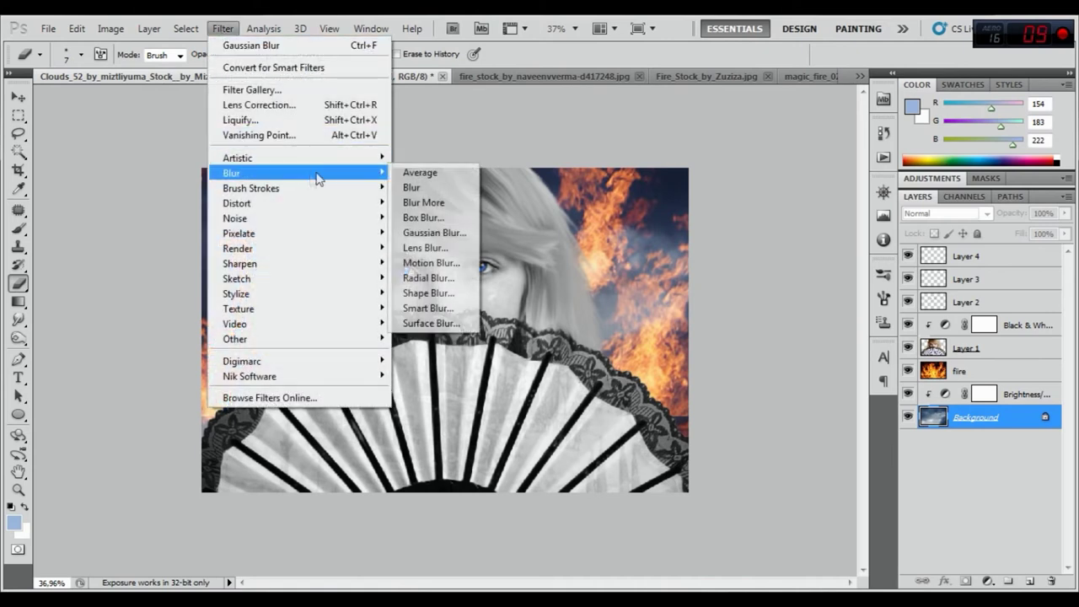
{"action": "left_click", "coordinate": [450, 241]}
{"action": "left_click_drag", "start_coordinate": [849, 438], "coordinate": [880, 440]}
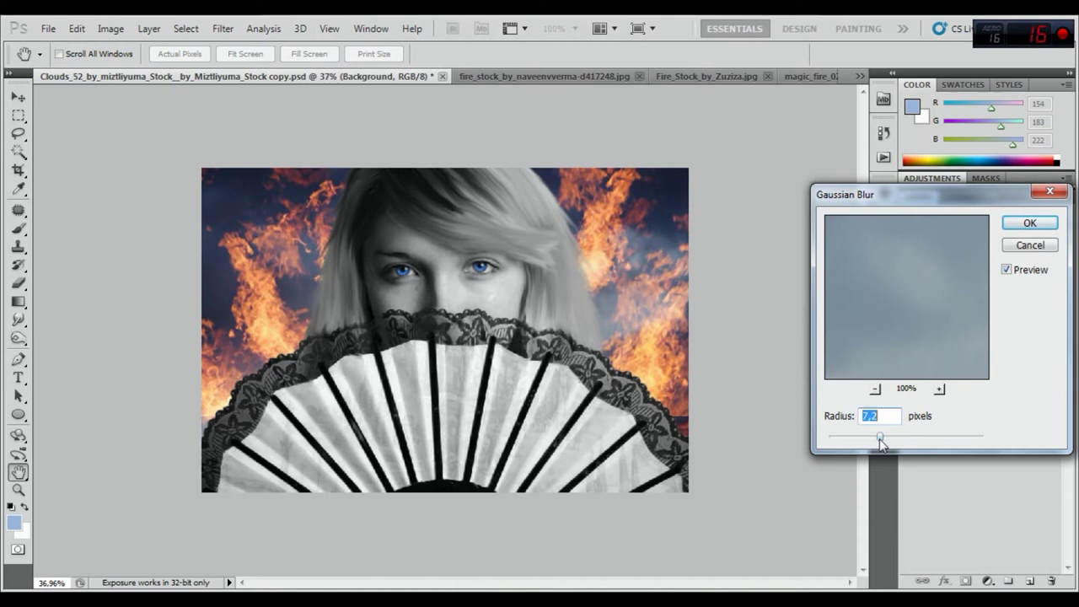
{"action": "left_click", "coordinate": [1030, 223]}
- Apply a 5.7 px Gaussian Blur to the fire layer
{"action": "left_click", "coordinate": [942, 373]}
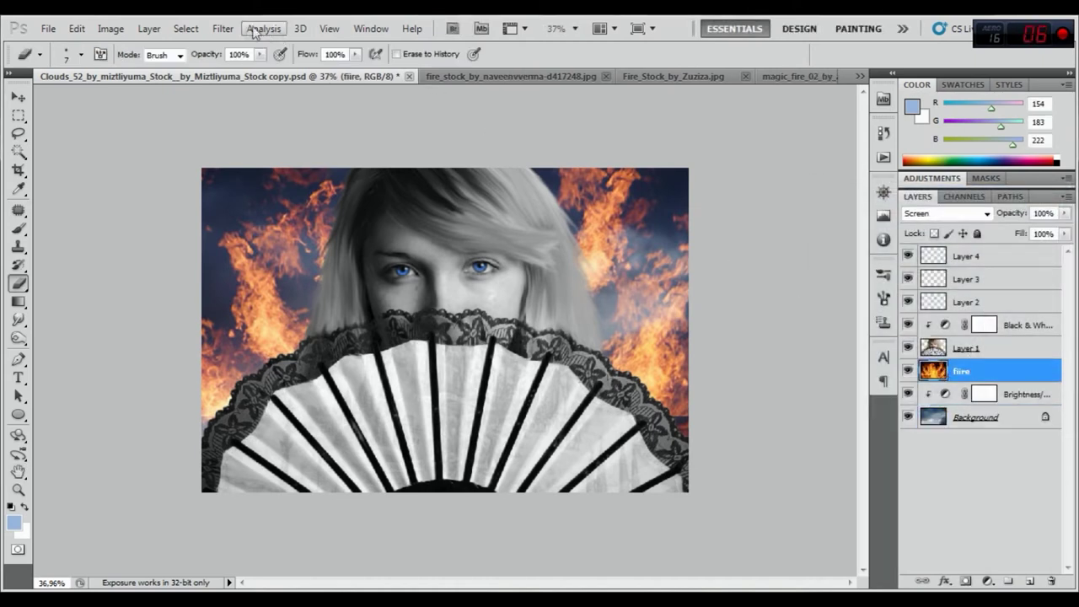
{"action": "left_click", "coordinate": [224, 29]}
{"action": "left_click", "coordinate": [426, 232]}
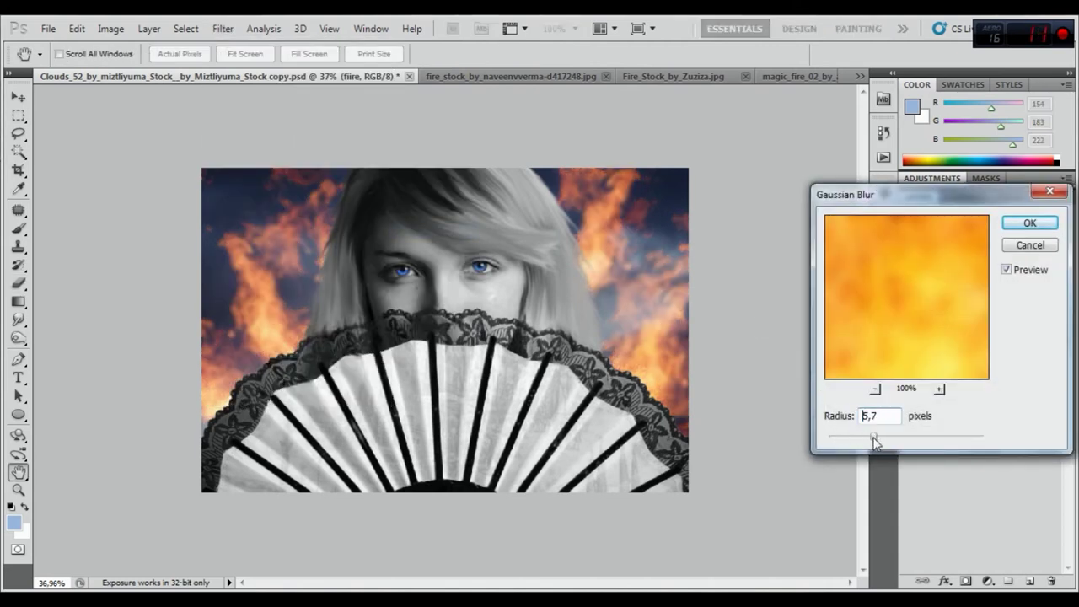
{"action": "left_click", "coordinate": [1028, 224]}
{"action": "left_click", "coordinate": [988, 256]}
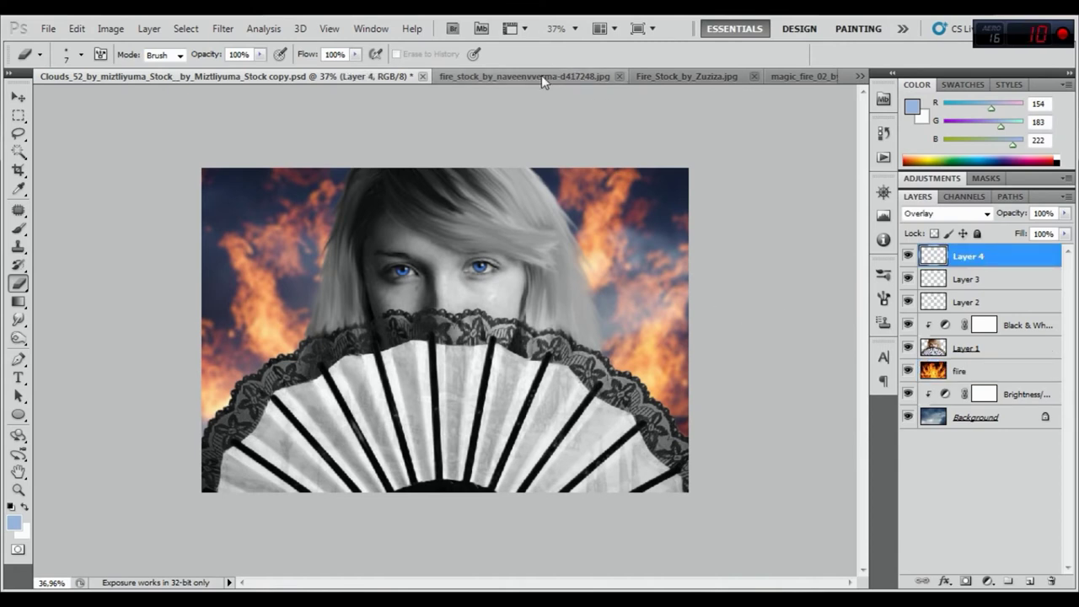
- Drag the bonfire stock photo into the composite as a new layer, then close the bonfire photo
{"action": "left_click", "coordinate": [541, 75]}
{"action": "left_click_drag", "start_coordinate": [523, 80], "coordinate": [540, 148]}
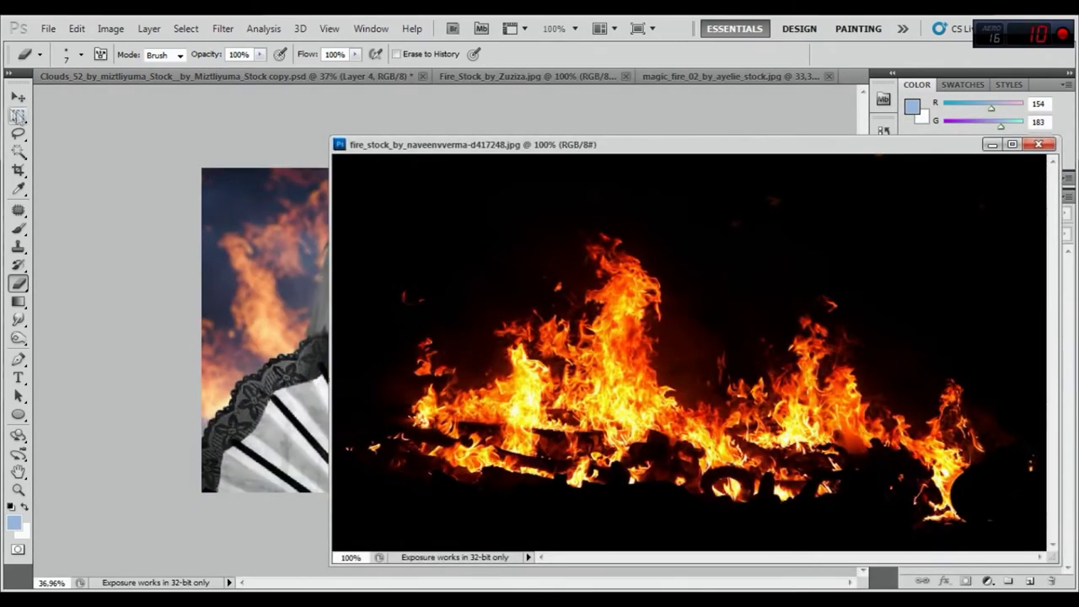
{"action": "left_click", "coordinate": [19, 98]}
{"action": "left_click_drag", "start_coordinate": [514, 386], "coordinate": [268, 345]}
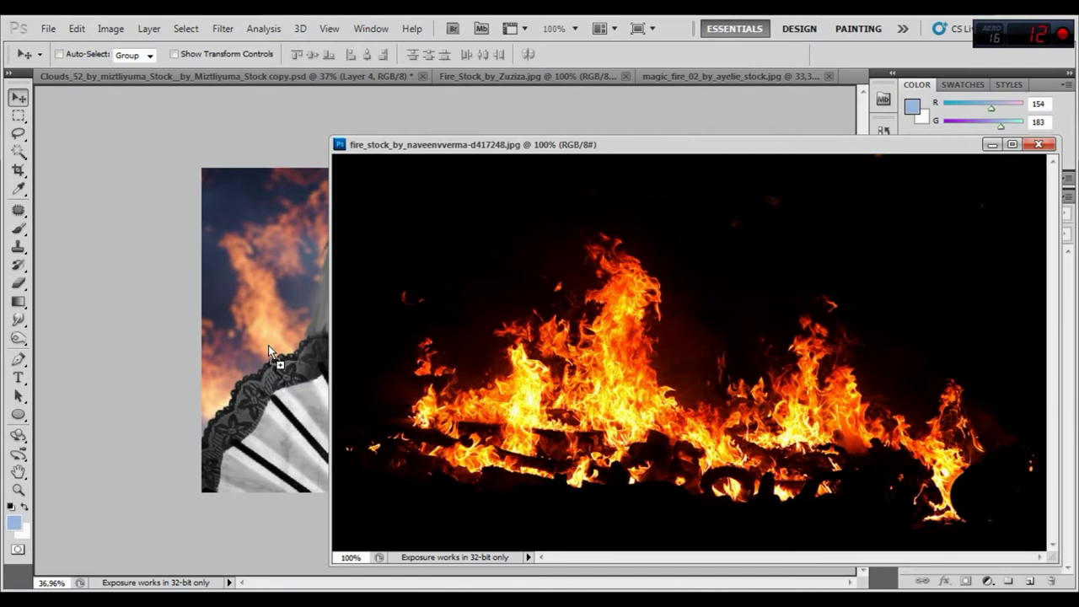
{"action": "left_click", "coordinate": [1037, 144]}
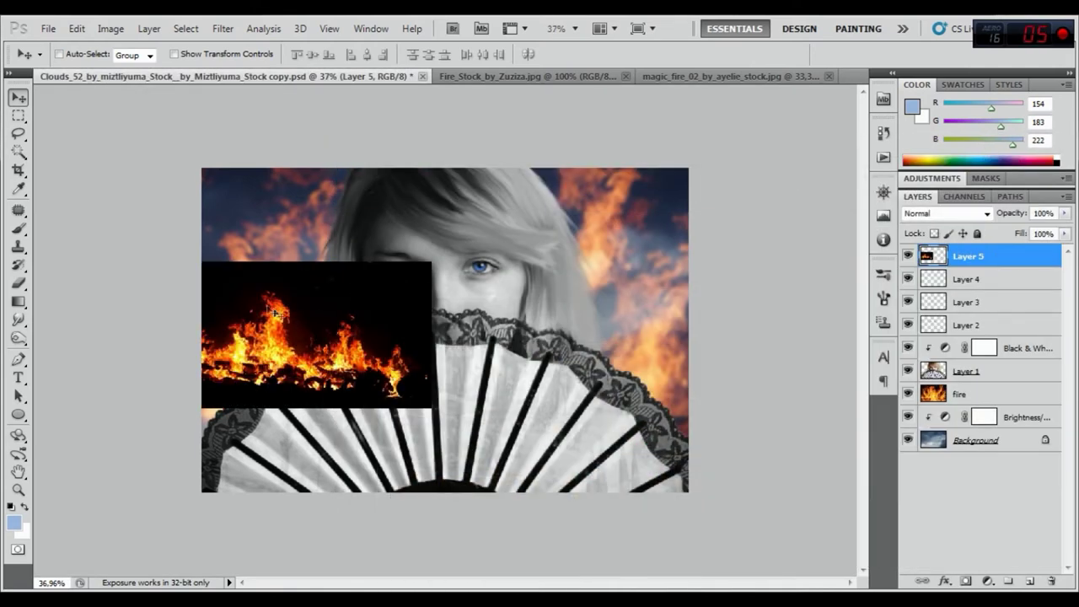
- Enlarge the bonfire layer proportionally to about 306% so it fills the canvas, shifted left and down
{"action": "left_click", "coordinate": [74, 29]}
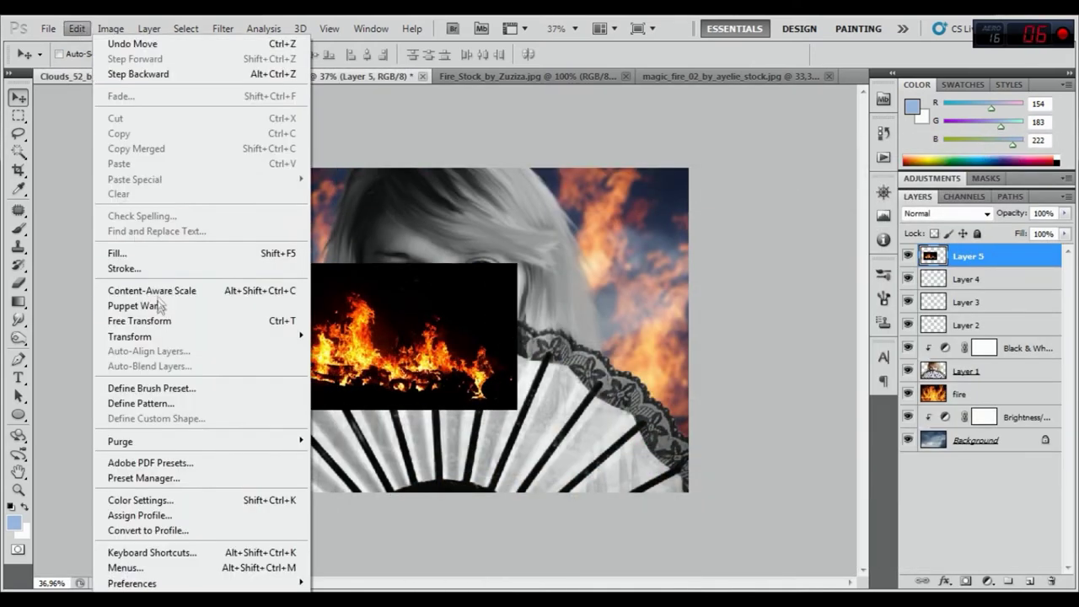
{"action": "left_click", "coordinate": [160, 320]}
{"action": "left_click", "coordinate": [294, 55]}
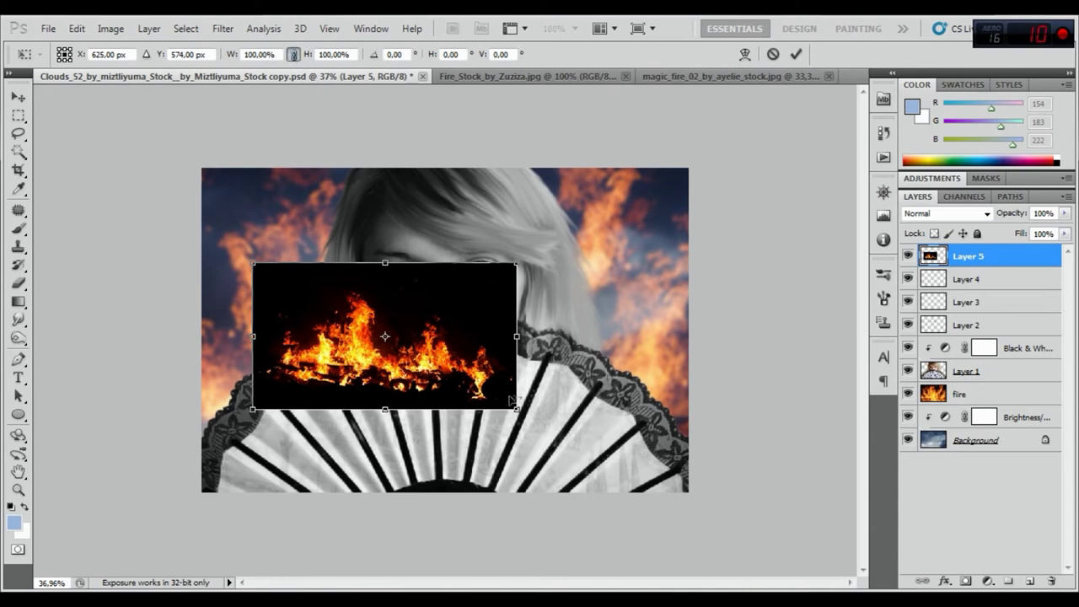
{"action": "left_click_drag", "start_coordinate": [516, 408], "coordinate": [885, 590]}
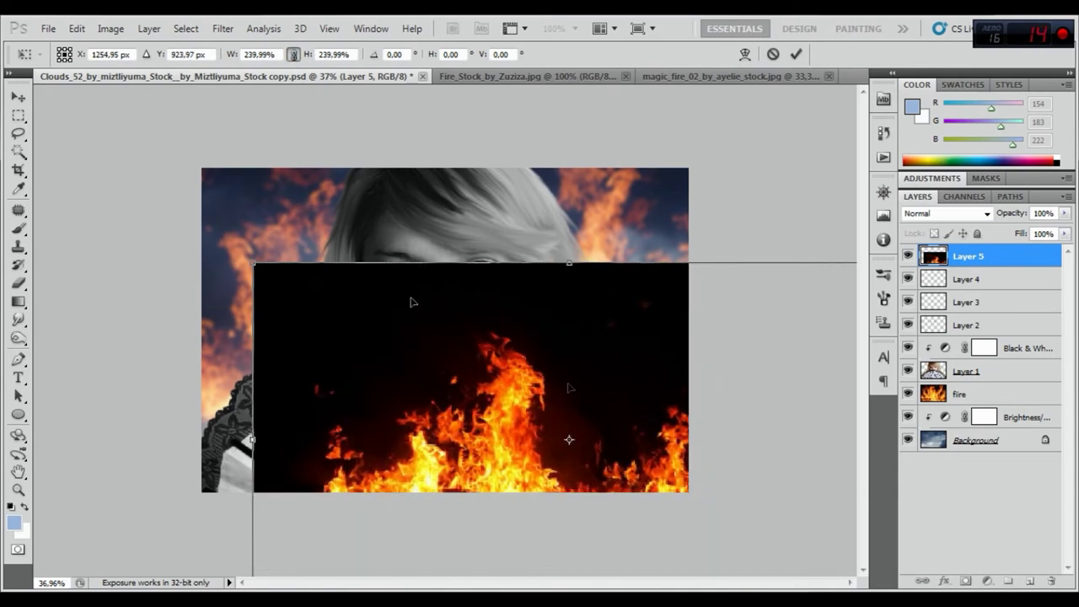
{"action": "left_click_drag", "start_coordinate": [253, 263], "coordinate": [53, 182]}
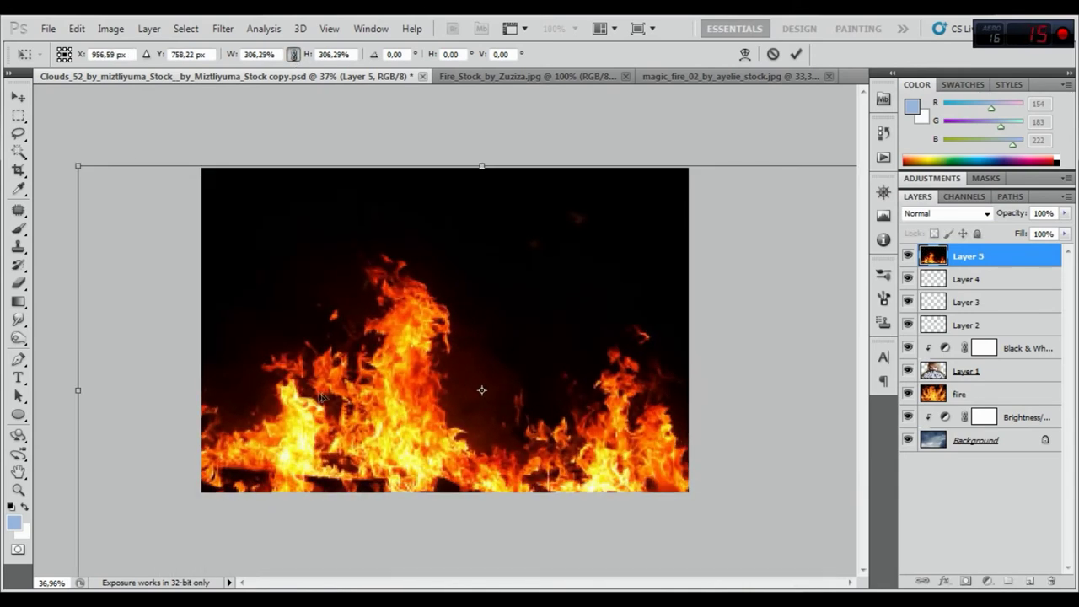
{"action": "mouse_move", "coordinate": [297, 418]}
{"action": "left_mouse_down"}
{"action": "mouse_move", "coordinate": [285, 437]}
{"action": "mouse_move", "coordinate": [250, 432]}
{"action": "left_mouse_up"}
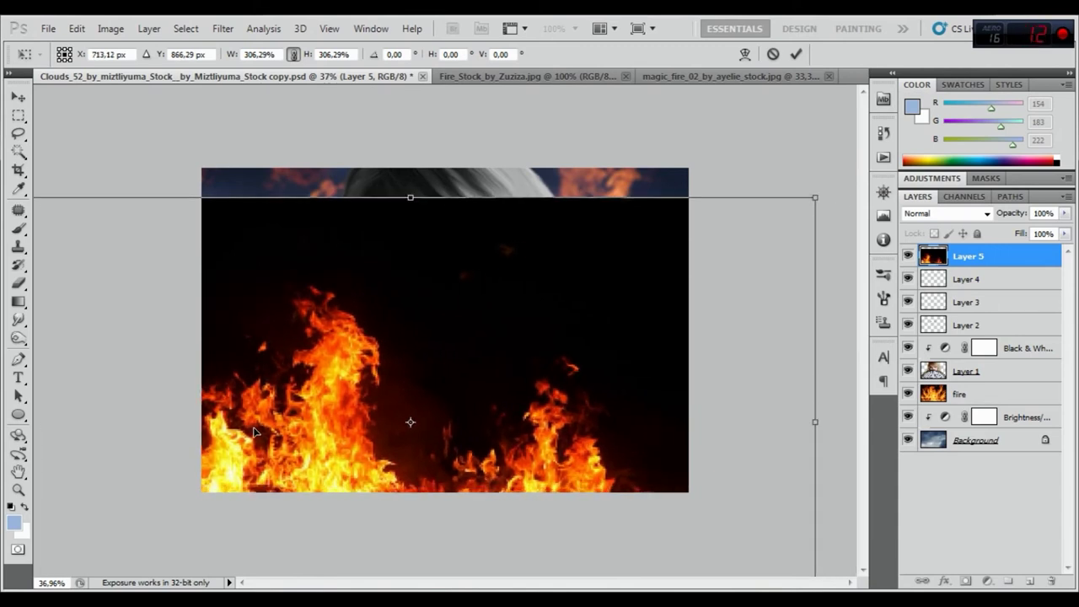
{"action": "left_click", "coordinate": [795, 54]}
- Set the fire layer to Screen and nudge it up and left around the fan
{"action": "left_click", "coordinate": [944, 213]}
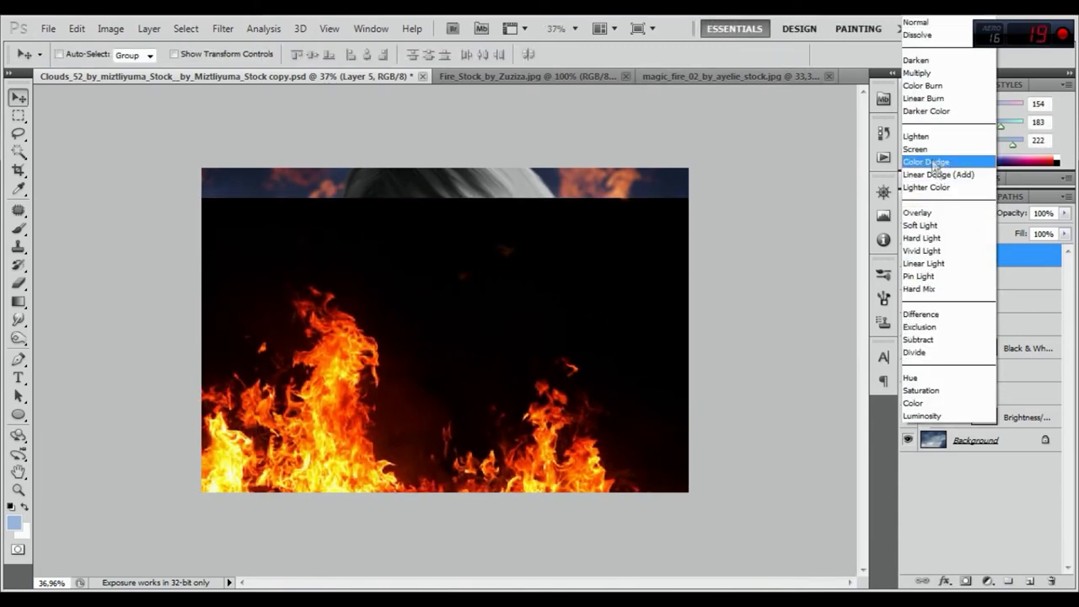
{"action": "left_click", "coordinate": [927, 150]}
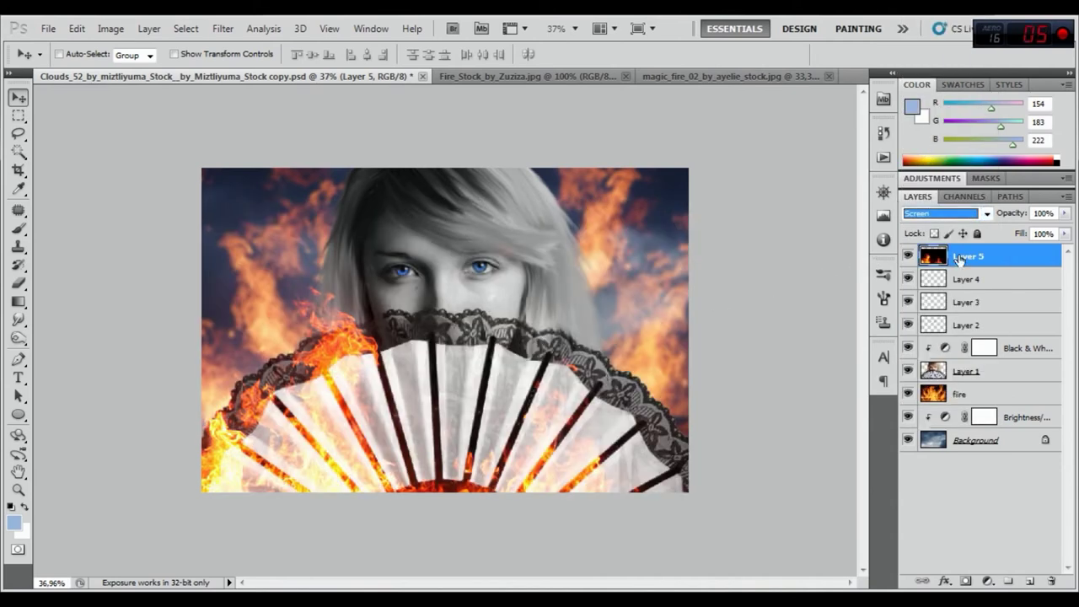
{"action": "left_click_drag", "start_coordinate": [331, 439], "coordinate": [296, 424]}
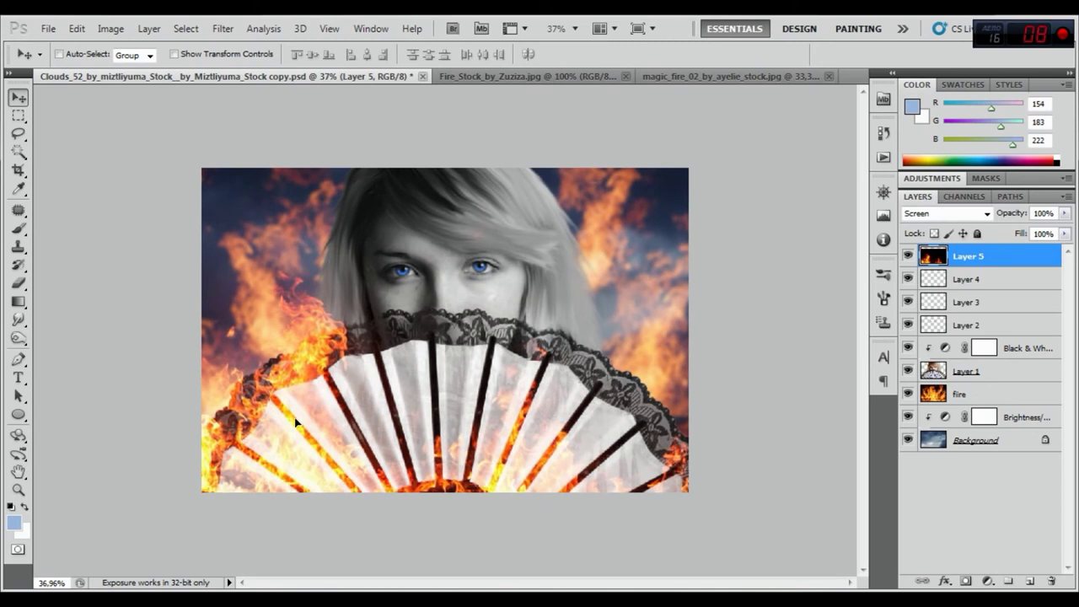
- Duplicate the fire layer, flip the copy horizontally onto the fan's right side, and merge it into Layer 5
{"action": "right_click", "coordinate": [972, 262]}
{"action": "left_click", "coordinate": [838, 281]}
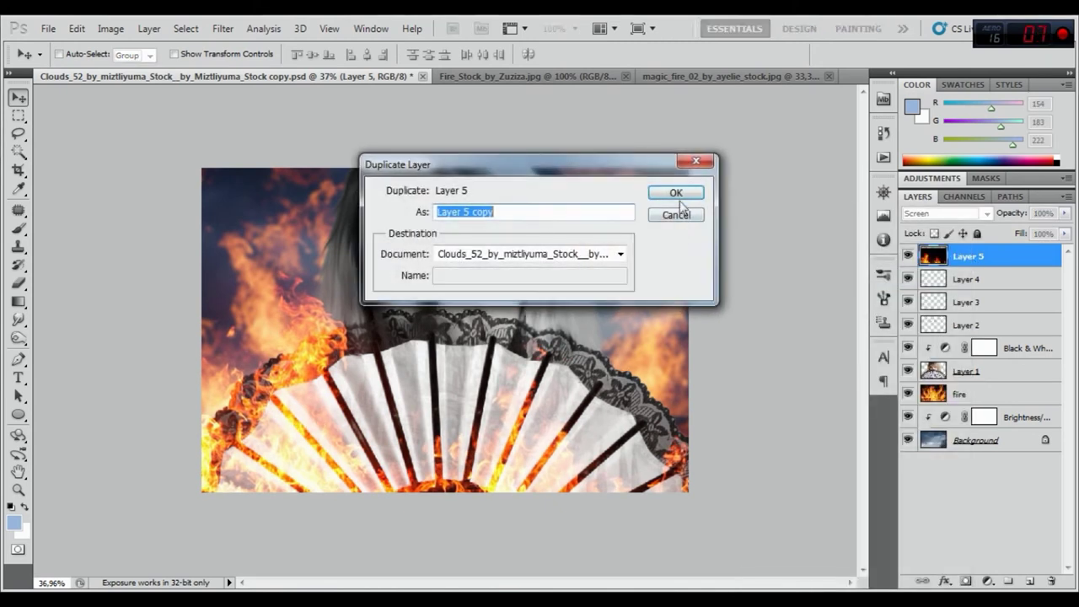
{"action": "left_click", "coordinate": [676, 193]}
{"action": "left_click", "coordinate": [76, 28]}
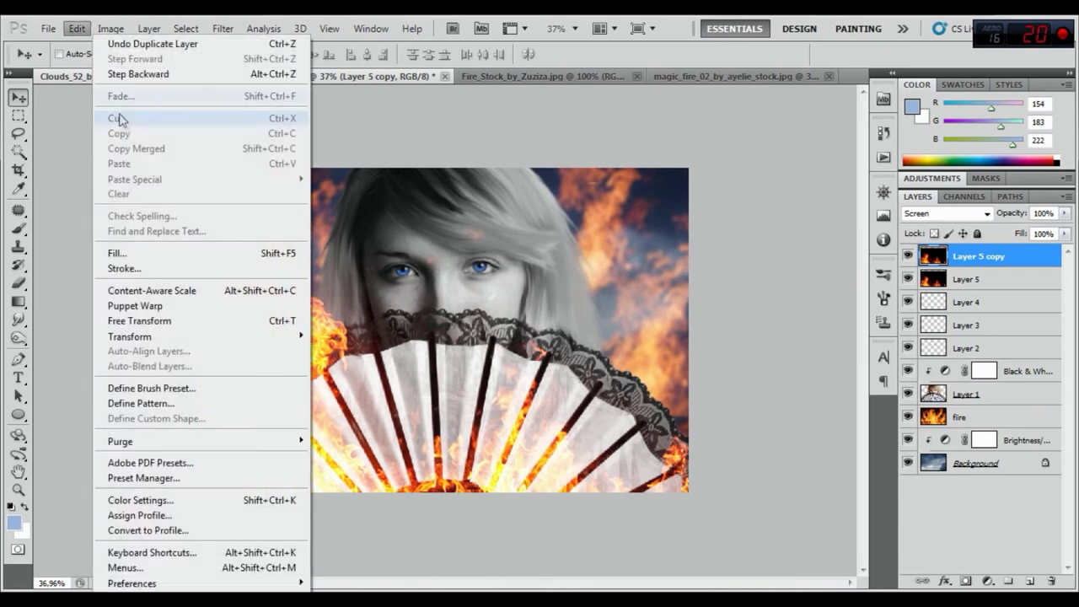
{"action": "left_click", "coordinate": [139, 320]}
{"action": "right_click", "coordinate": [325, 358]}
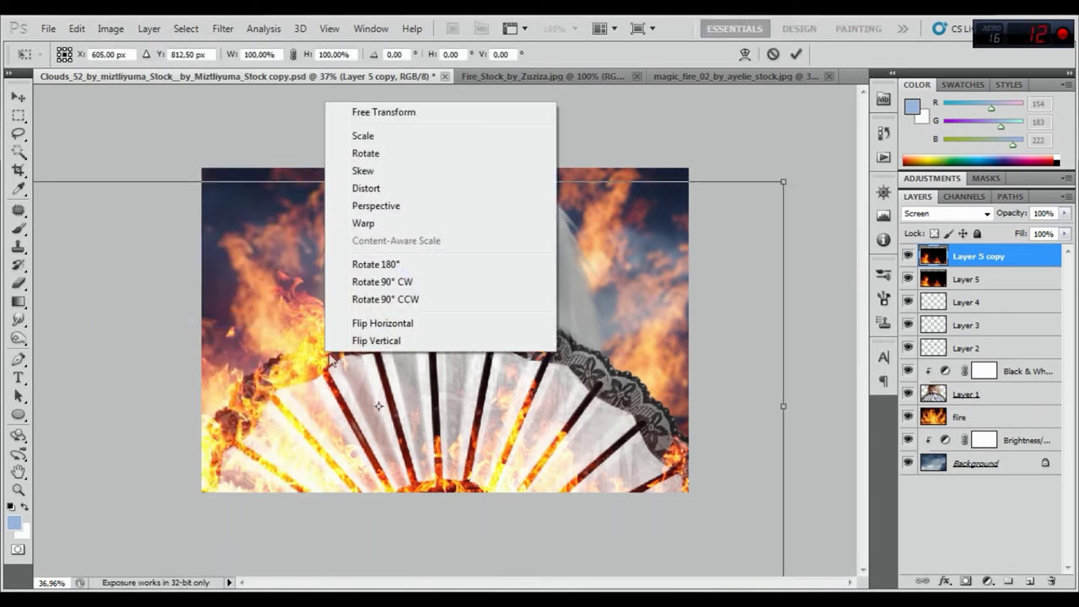
{"action": "left_click", "coordinate": [390, 323]}
{"action": "left_click_drag", "start_coordinate": [452, 386], "coordinate": [583, 383]}
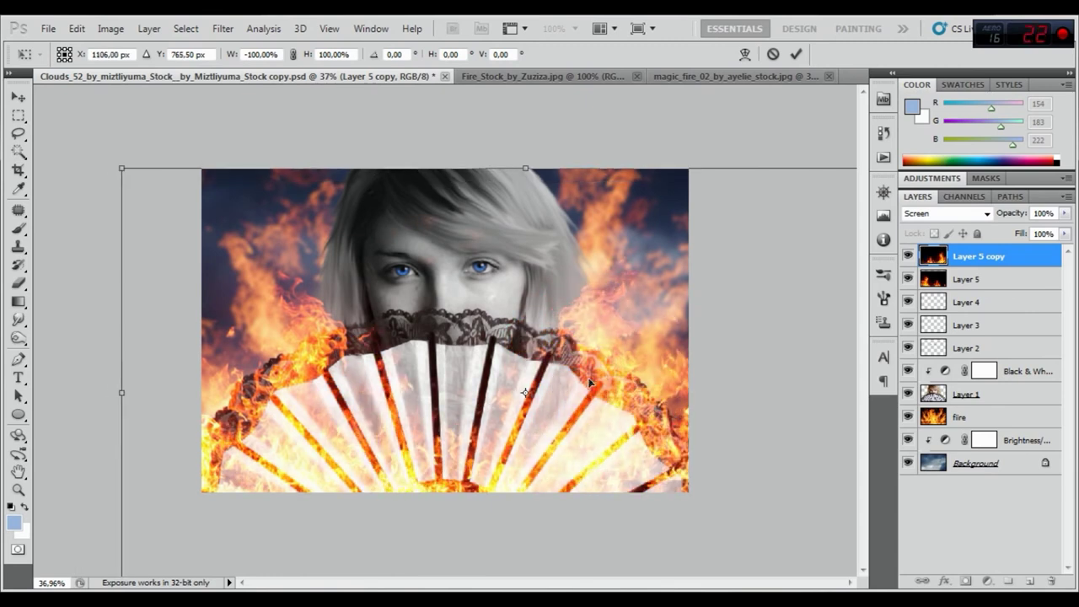
{"action": "left_click", "coordinate": [797, 54]}
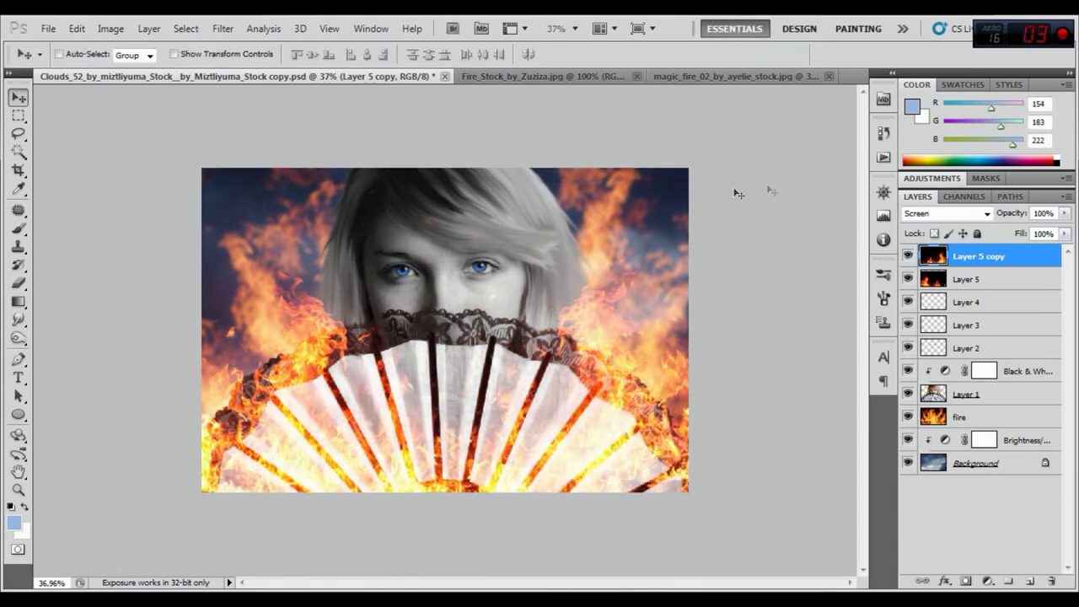
{"action": "right_click", "coordinate": [976, 257]}
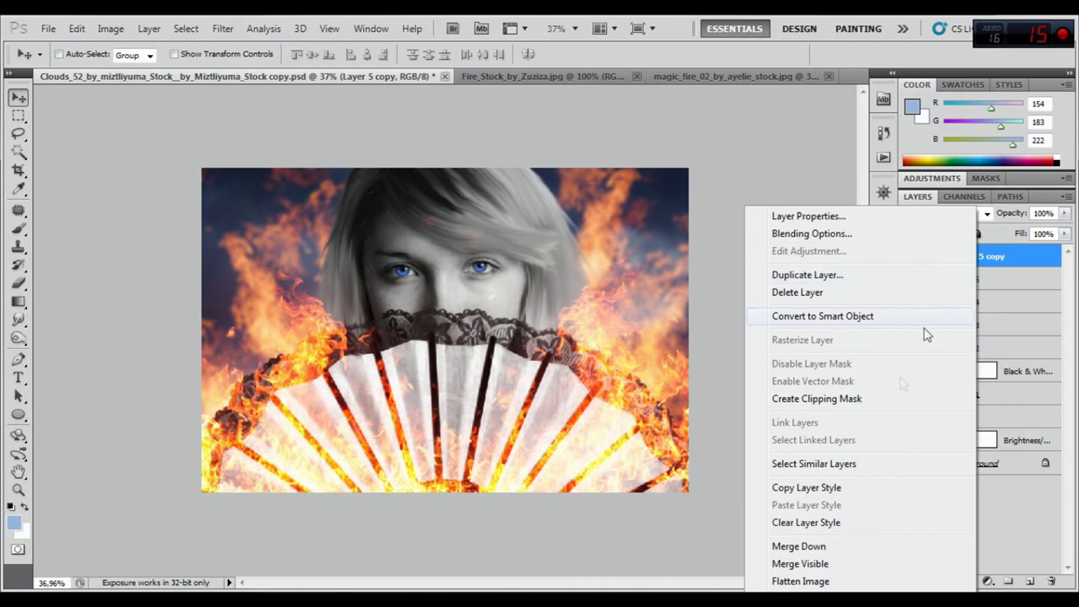
{"action": "left_click", "coordinate": [822, 545]}
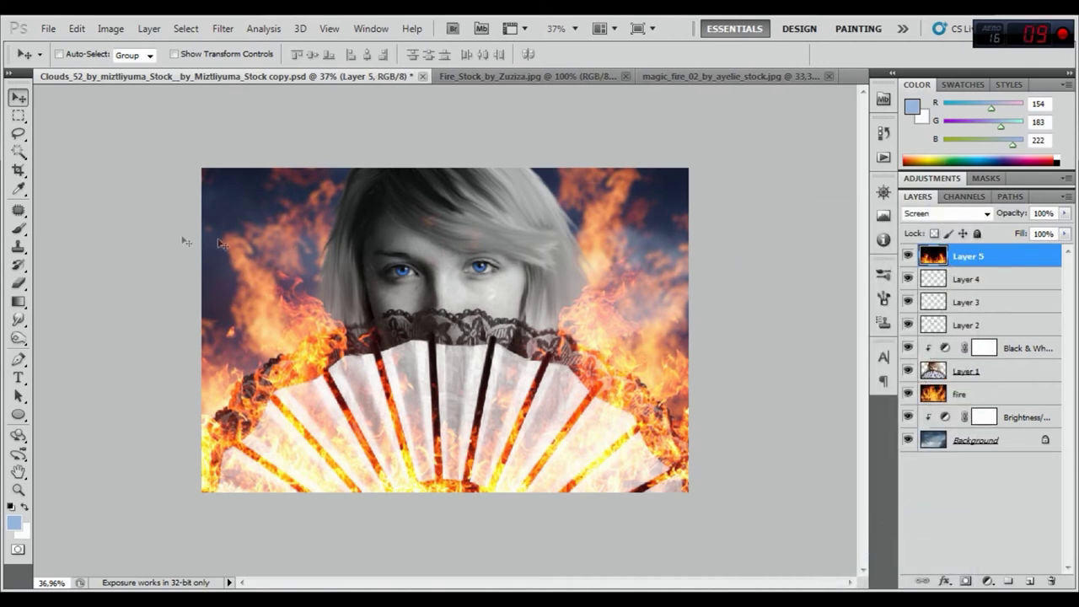
- Select the Eraser tool with a 131 px brush size
{"action": "left_click", "coordinate": [17, 282]}
{"action": "right_click", "coordinate": [473, 234]}
{"action": "left_click", "coordinate": [576, 258]}
{"action": "left_click", "coordinate": [407, 208]}
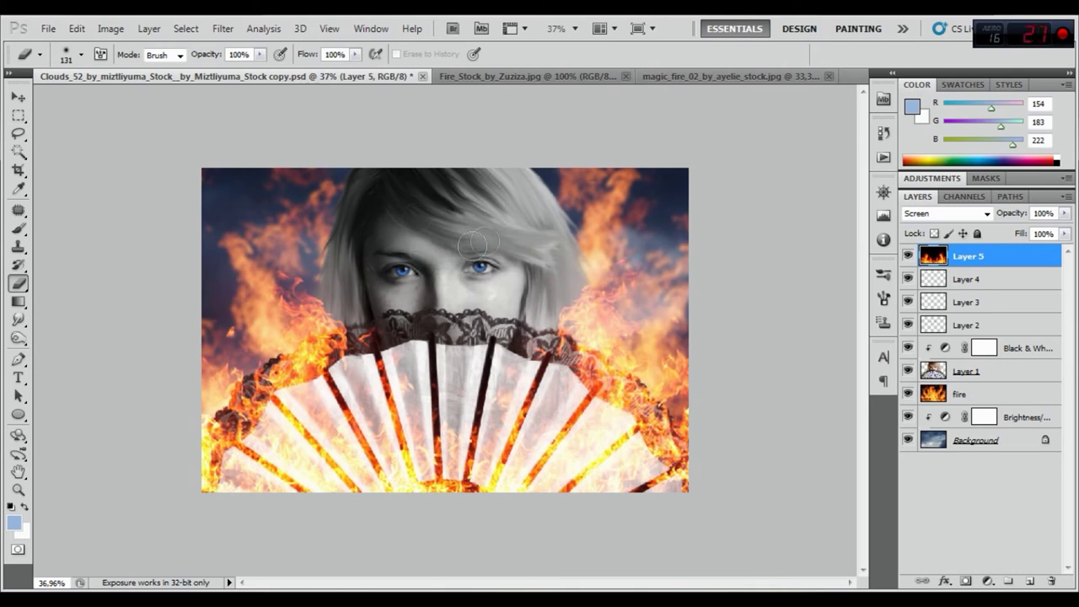
- Drag the magic_fire sparks image into the composite as Layer 6, placed below the portrait's Layer 1
{"action": "left_click", "coordinate": [908, 256]}
{"action": "left_click", "coordinate": [720, 77]}
{"action": "mouse_move", "coordinate": [721, 77]}
{"action": "left_mouse_down"}
{"action": "mouse_move", "coordinate": [723, 131]}
{"action": "mouse_move", "coordinate": [503, 154]}
{"action": "left_mouse_up"}
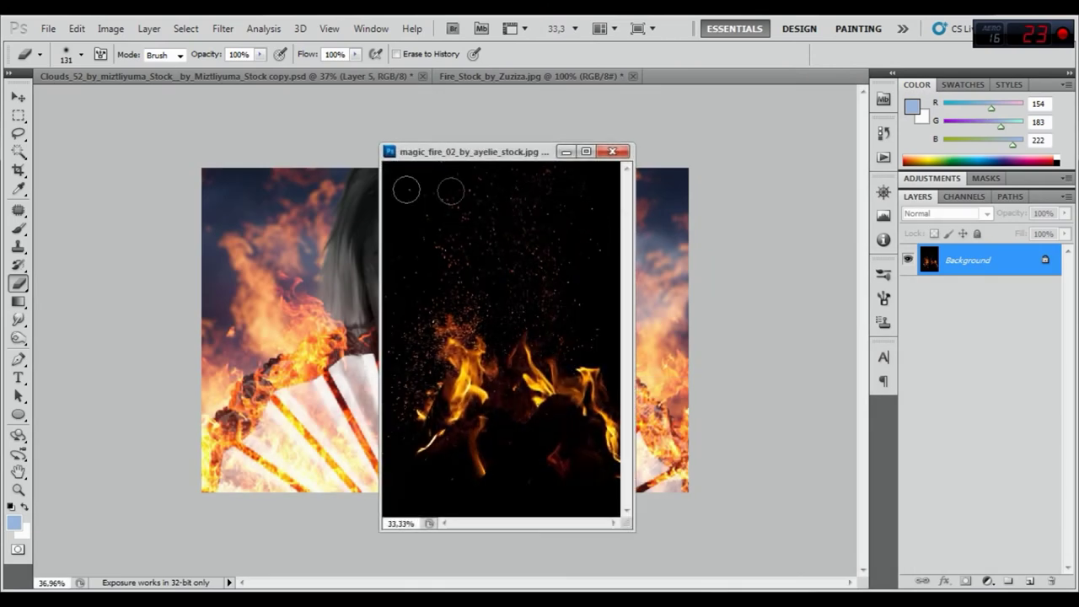
{"action": "scroll", "coordinate": [494, 216], "scroll_direction": "down", "scroll_amount": 1}
{"action": "scroll", "coordinate": [494, 217], "scroll_direction": "down", "scroll_amount": 1}
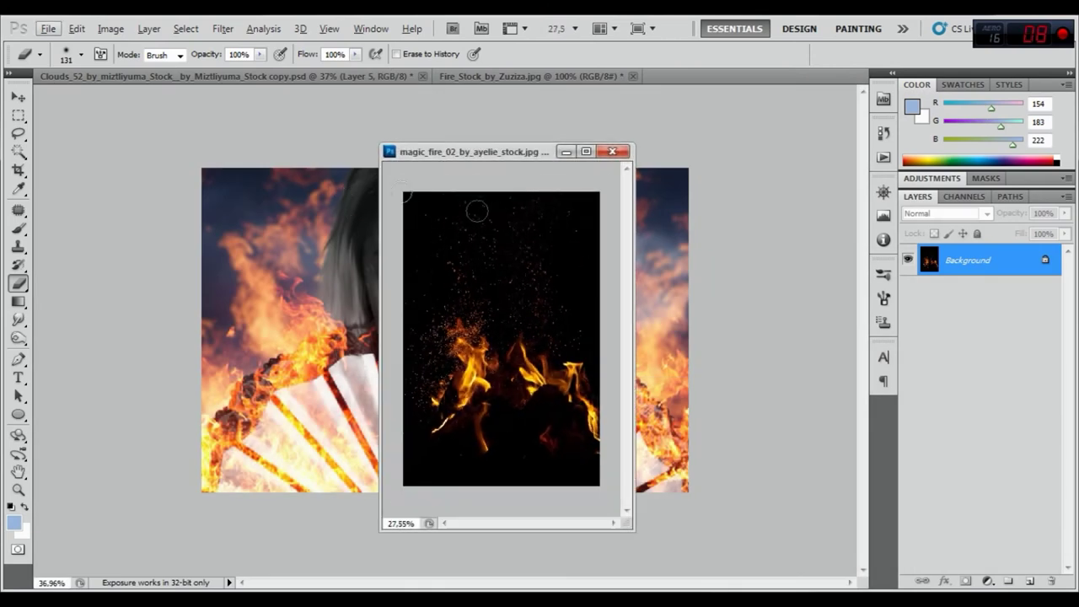
{"action": "left_click", "coordinate": [26, 98]}
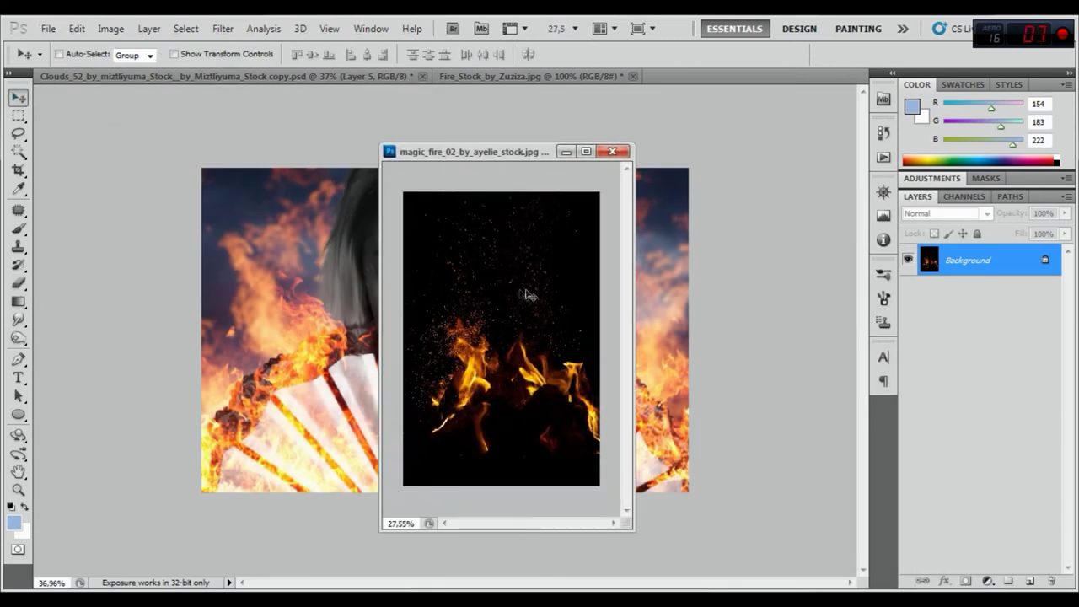
{"action": "left_click_drag", "start_coordinate": [527, 295], "coordinate": [371, 279]}
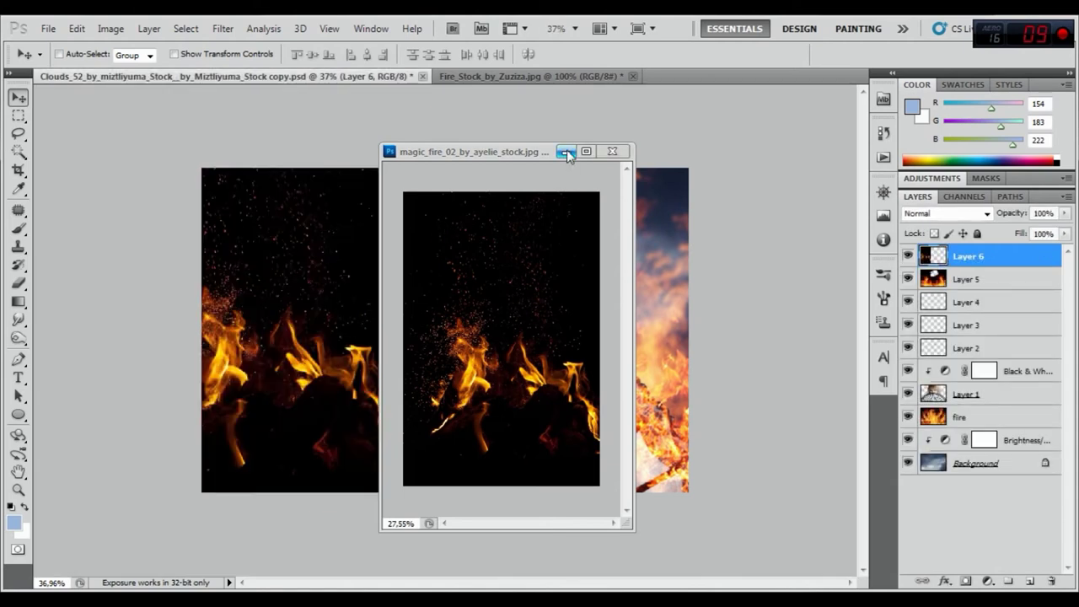
{"action": "left_click", "coordinate": [566, 152]}
{"action": "left_click_drag", "start_coordinate": [1017, 257], "coordinate": [1016, 410]}
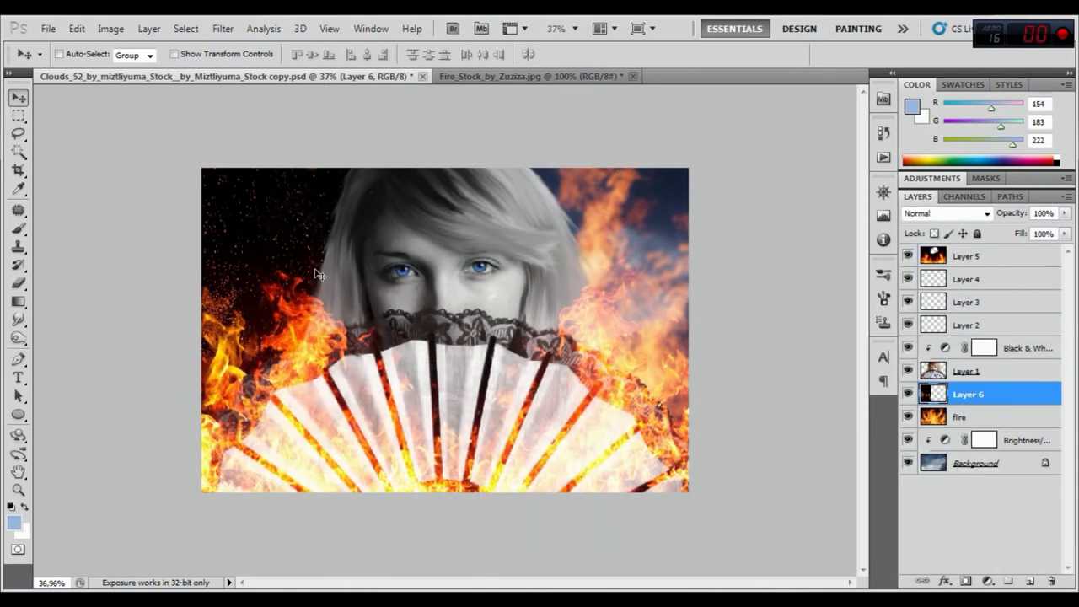
- Free-transform Layer 6, enlarging it to about 168% and shifting it right
{"action": "key", "text": "ctrl+t"}
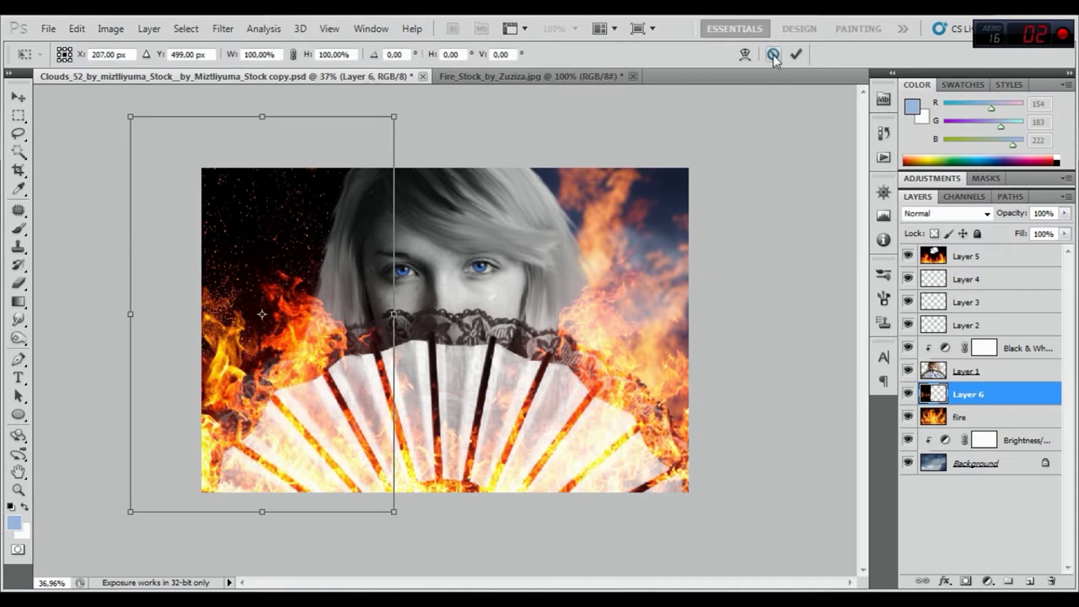
{"action": "left_click", "coordinate": [772, 54]}
{"action": "left_click", "coordinate": [77, 29]}
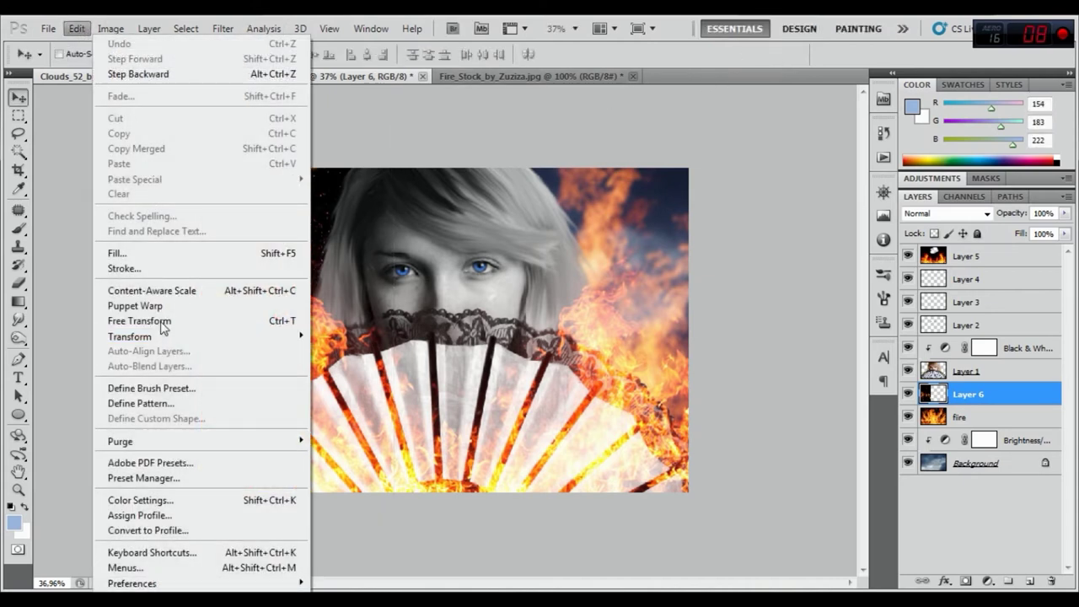
{"action": "left_click", "coordinate": [168, 321]}
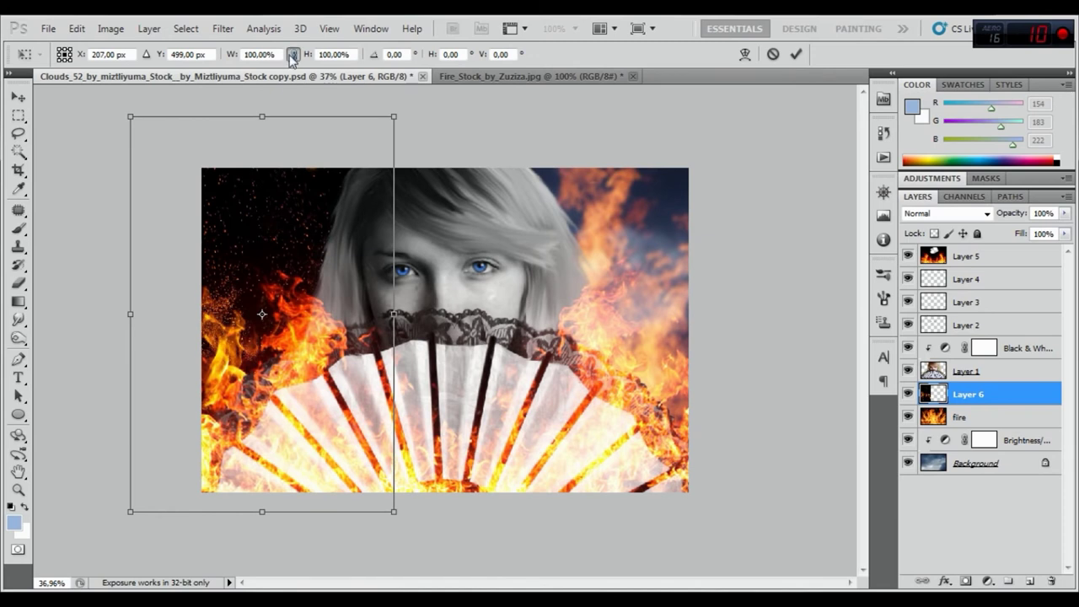
{"action": "left_click_drag", "start_coordinate": [393, 511], "coordinate": [574, 540]}
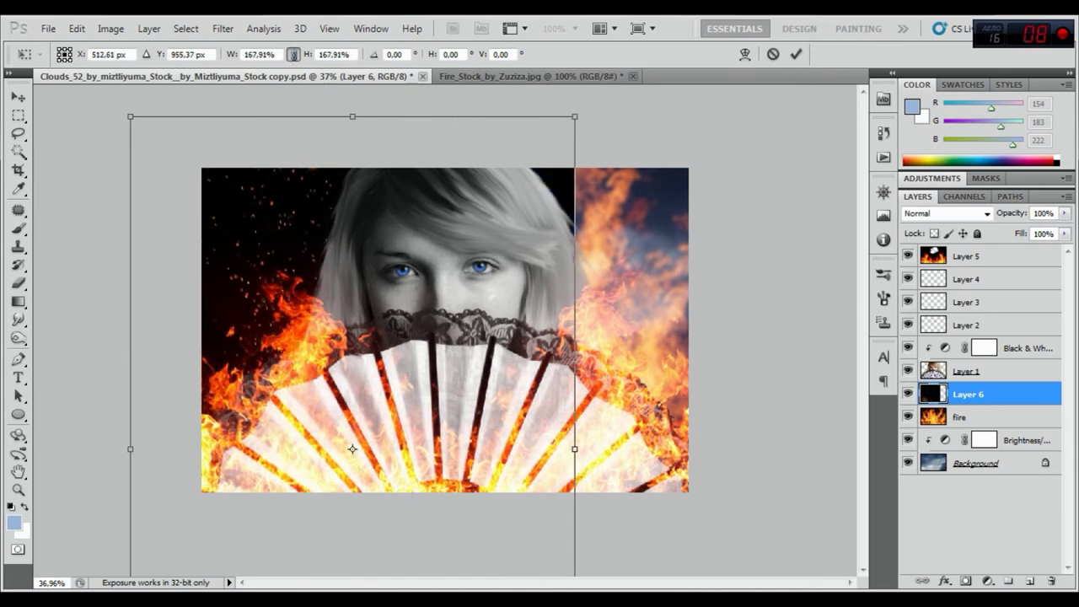
{"action": "left_click_drag", "start_coordinate": [497, 336], "coordinate": [619, 336]}
{"action": "scroll", "coordinate": [552, 307], "scroll_direction": "down", "scroll_amount": 3}
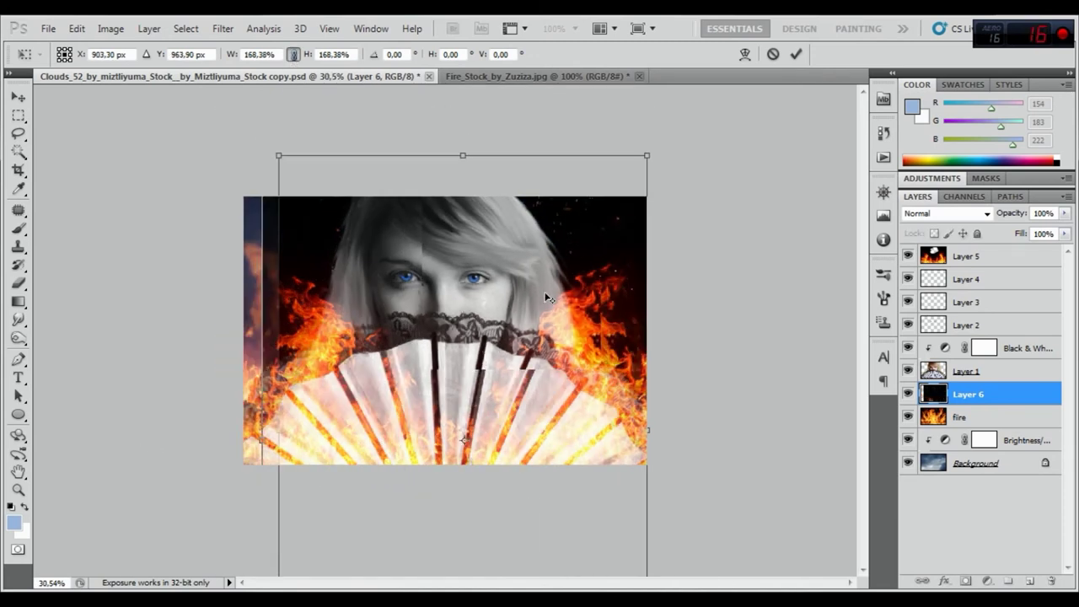
{"action": "scroll", "coordinate": [545, 296], "scroll_direction": "down", "scroll_amount": 2}
{"action": "scroll", "coordinate": [546, 296], "scroll_direction": "down", "scroll_amount": 2}
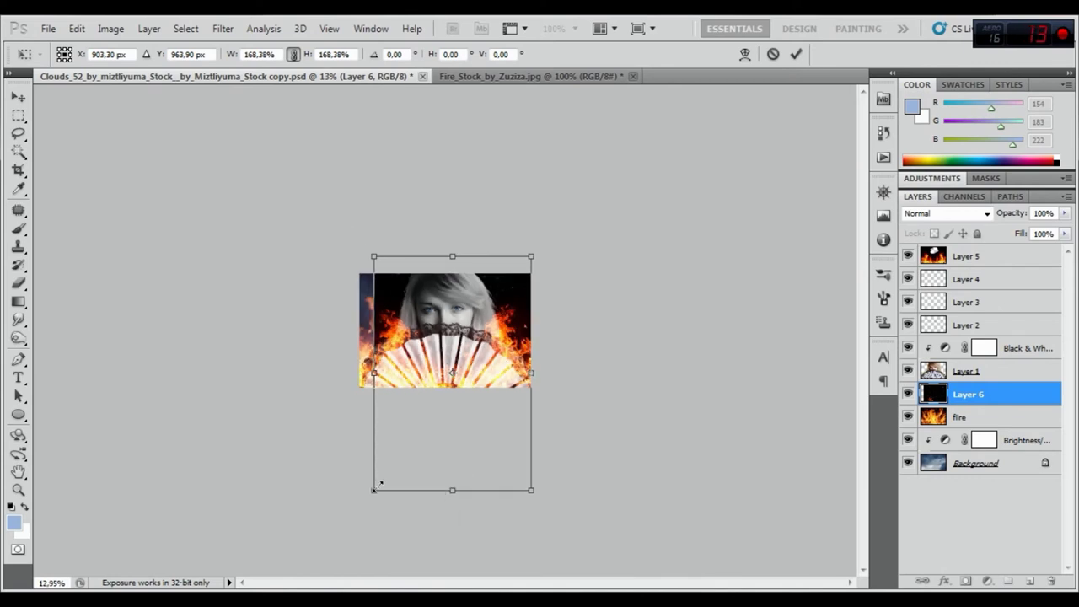
- Enlarge the sparks layer further to about 265%, reposition it, commit, and blend it in Screen mode
{"action": "left_click_drag", "start_coordinate": [380, 484], "coordinate": [289, 581]}
{"action": "left_click_drag", "start_coordinate": [436, 350], "coordinate": [488, 327]}
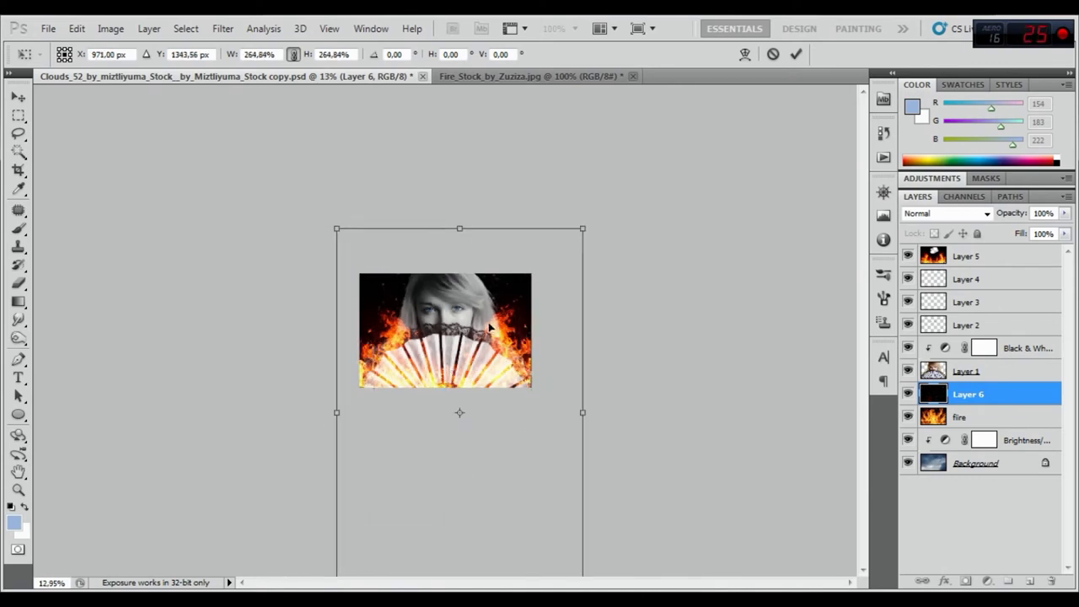
{"action": "scroll", "coordinate": [489, 327], "scroll_direction": "up", "scroll_amount": 1}
{"action": "scroll", "coordinate": [485, 312], "scroll_direction": "up", "scroll_amount": 2}
{"action": "scroll", "coordinate": [479, 287], "scroll_direction": "up", "scroll_amount": 2}
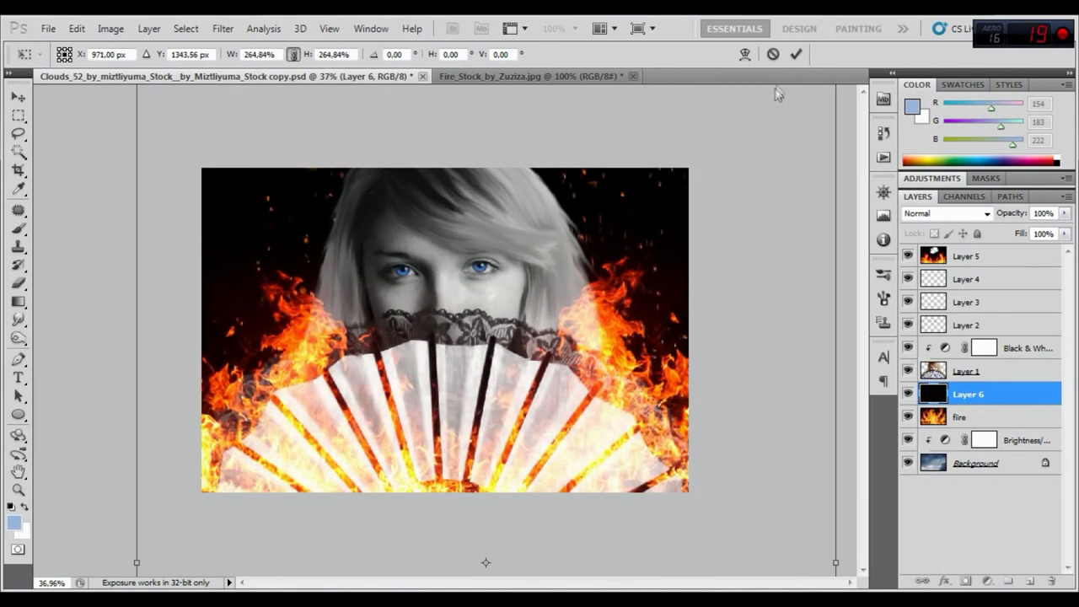
{"action": "left_click", "coordinate": [796, 54]}
{"action": "left_click", "coordinate": [948, 213]}
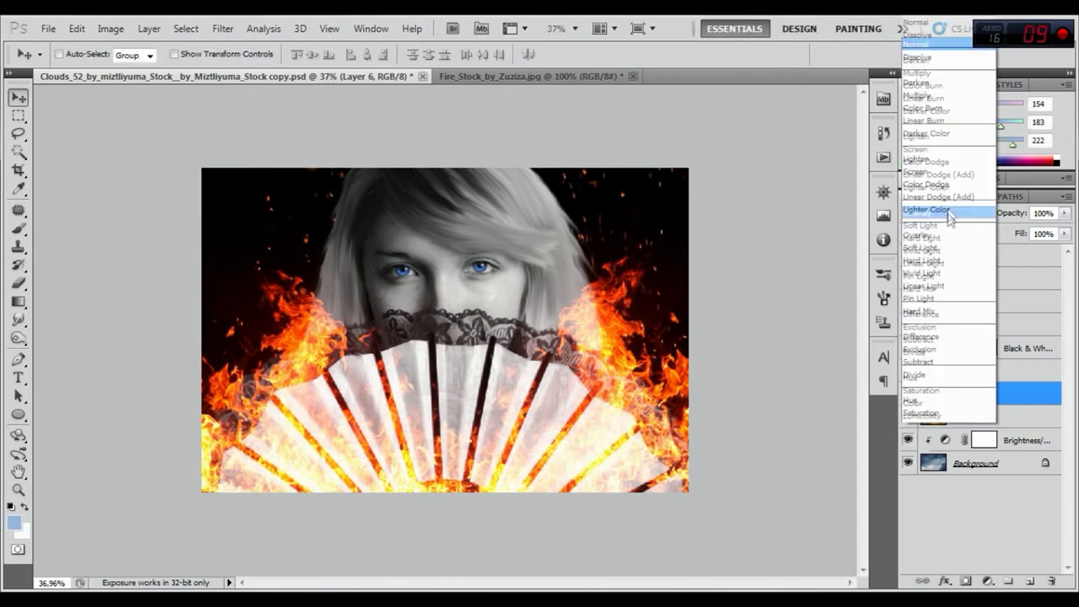
{"action": "left_click", "coordinate": [952, 150]}
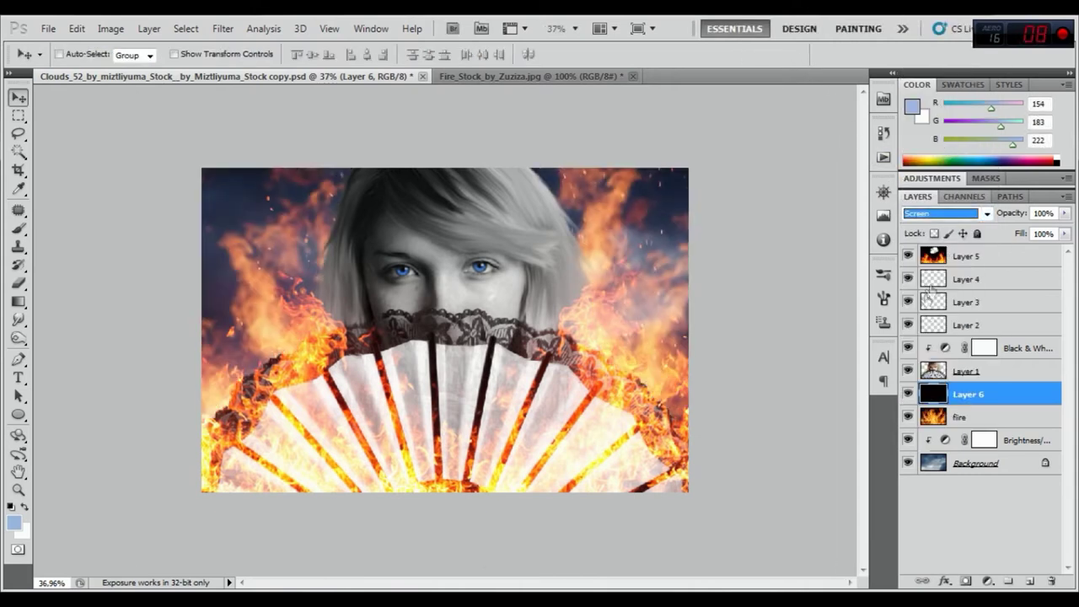
- Duplicate Layer 6 and merge the copy back down into Layer 6
{"action": "right_click", "coordinate": [961, 392]}
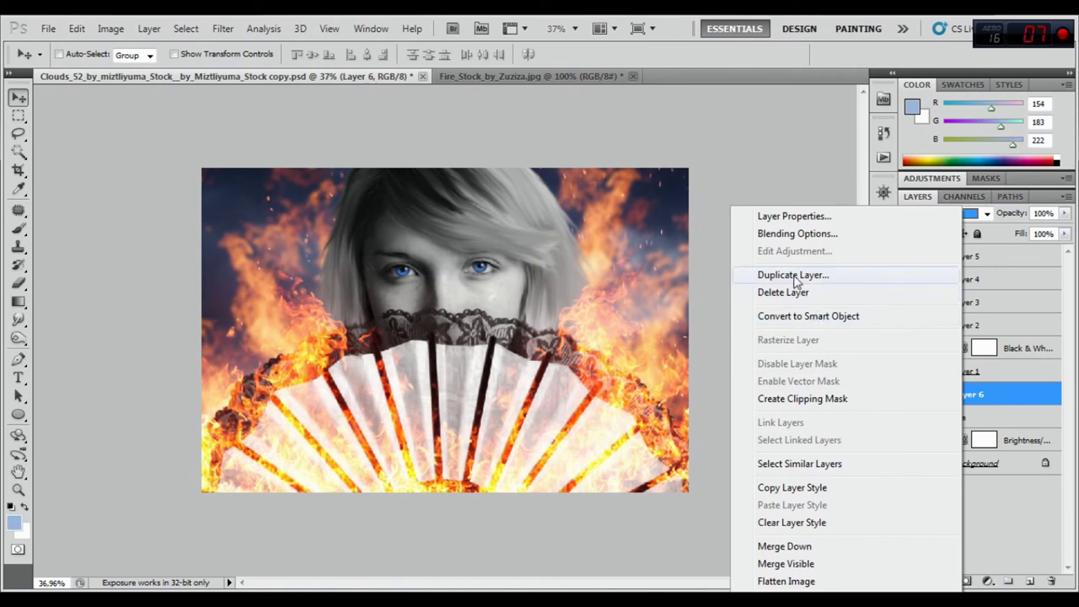
{"action": "left_click", "coordinate": [793, 275]}
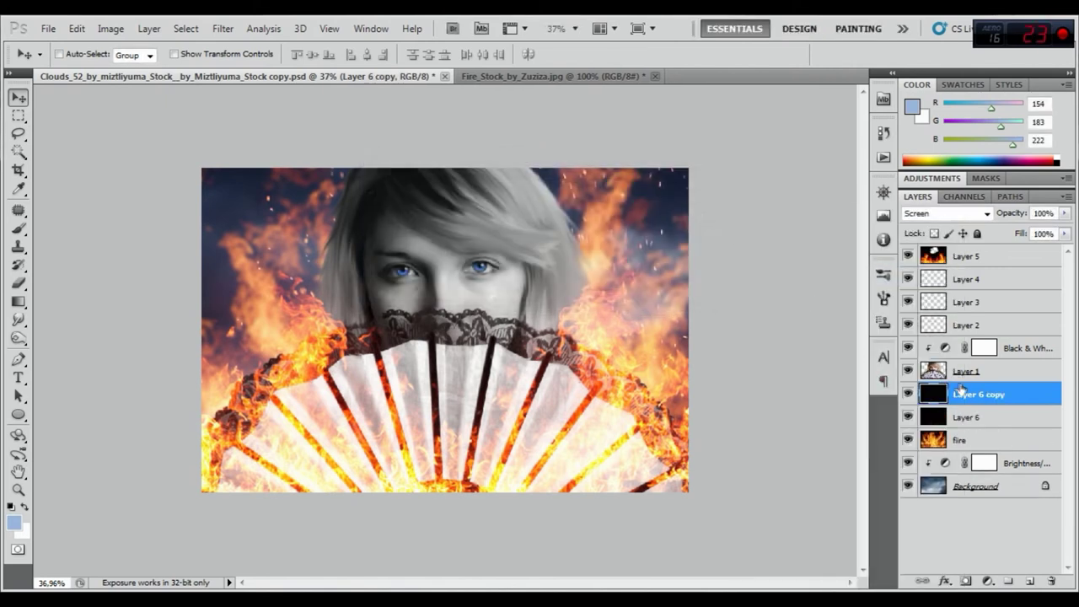
{"action": "right_click", "coordinate": [958, 388]}
{"action": "left_click", "coordinate": [788, 545]}
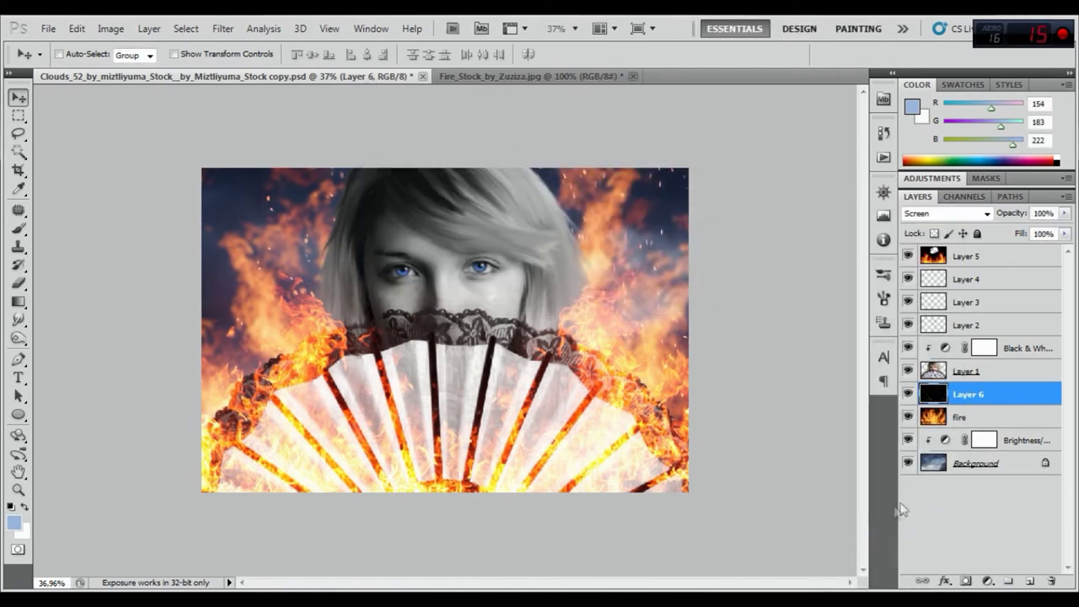
- Apply a 3.3 pixel Gaussian Blur to Layer 6, then bring up the Fire_Stock photo
{"action": "left_click", "coordinate": [223, 28]}
{"action": "left_click", "coordinate": [434, 232]}
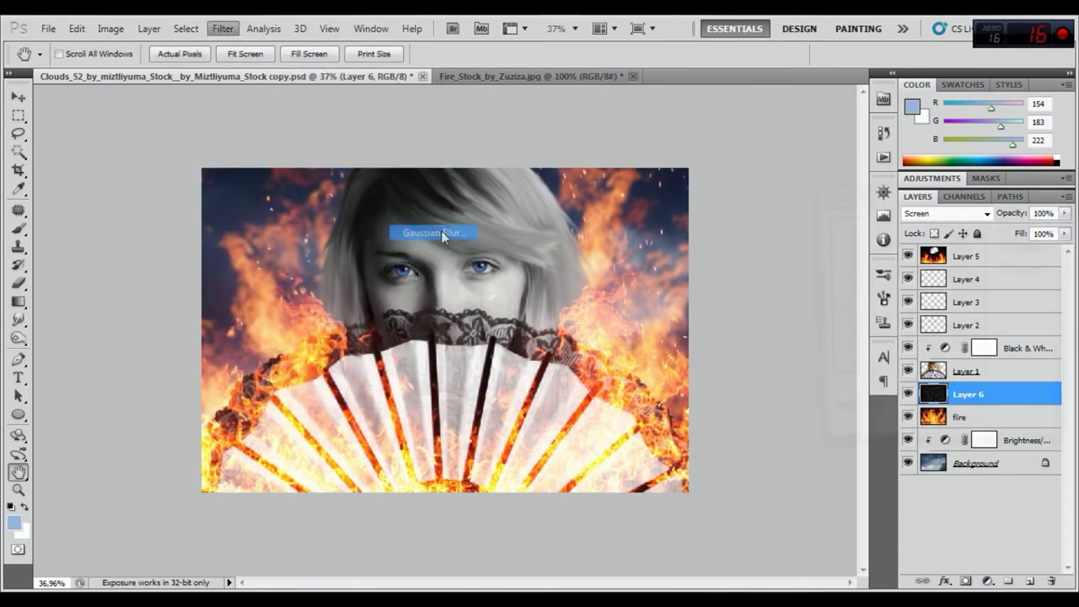
{"action": "left_click_drag", "start_coordinate": [866, 440], "coordinate": [855, 436]}
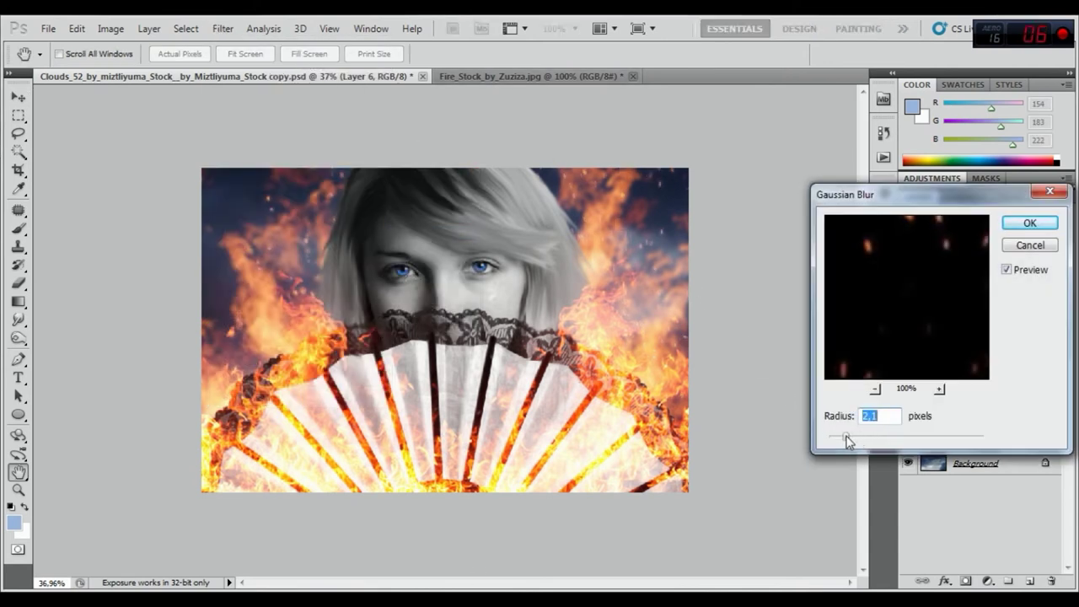
{"action": "left_click", "coordinate": [1026, 224]}
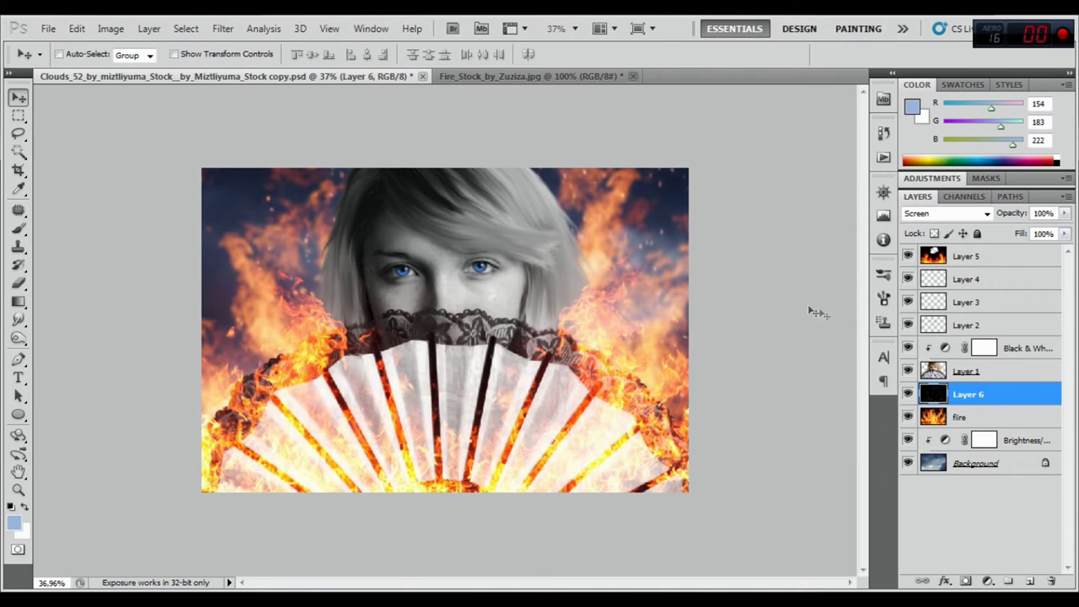
{"action": "left_click", "coordinate": [563, 75]}
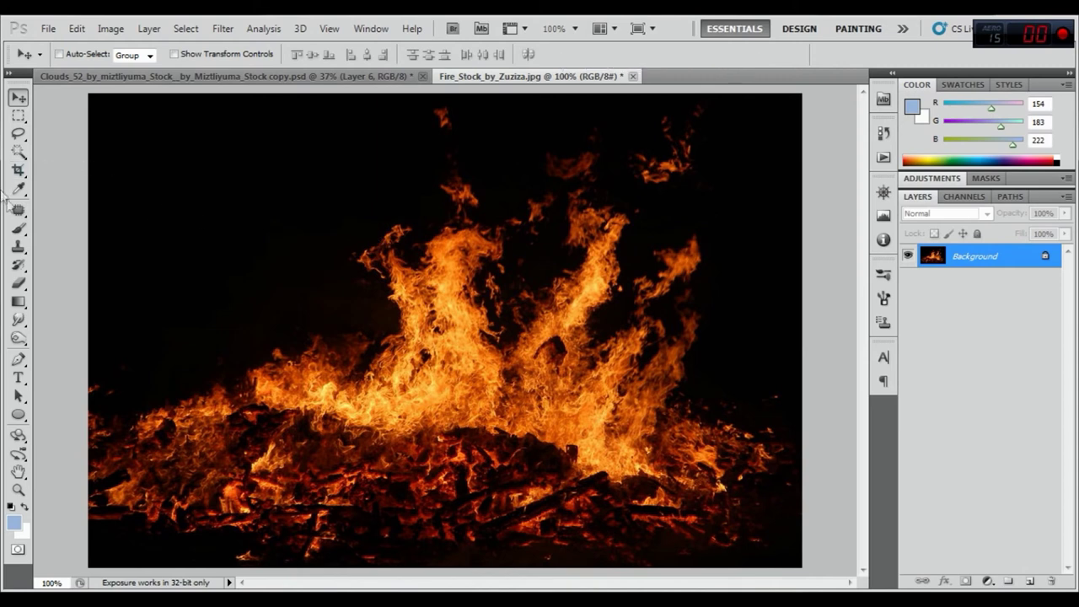
- Lasso one small flame in the fire photo and copy it onto its own layer
{"action": "left_click", "coordinate": [18, 136]}
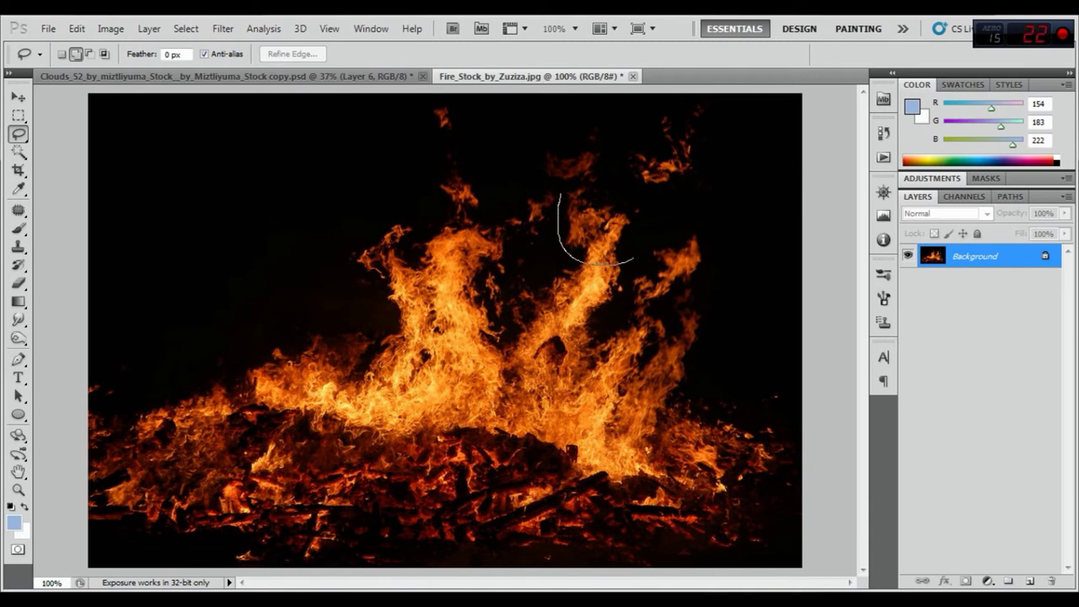
{"action": "left_click_drag", "start_coordinate": [561, 193], "coordinate": [573, 179]}
{"action": "right_click", "coordinate": [596, 203]}
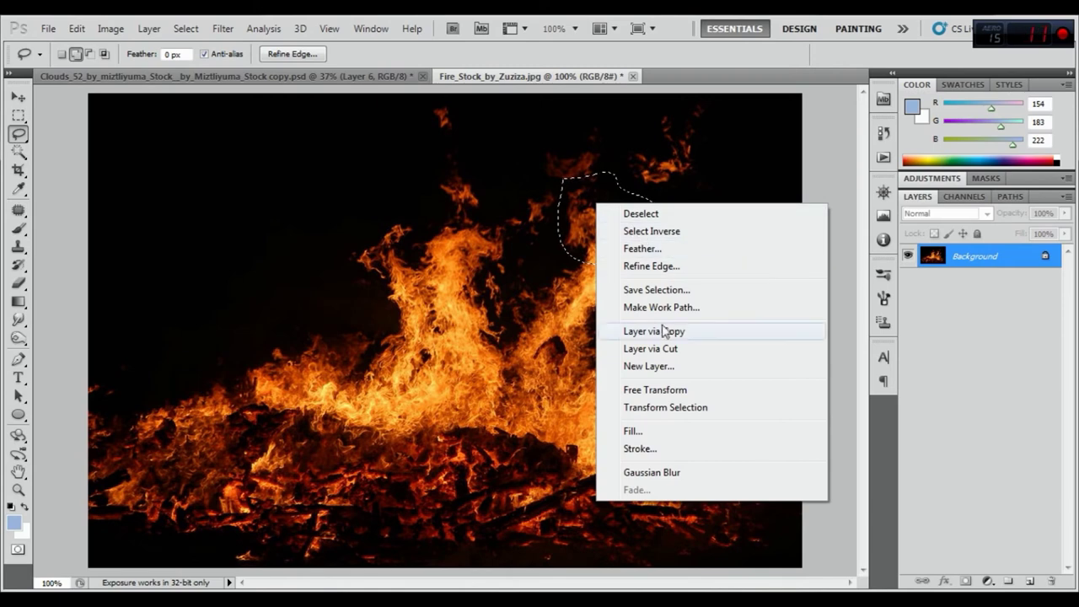
{"action": "left_click", "coordinate": [663, 329]}
- Drag the flame layer into the portrait as Layer 7 and move it to the top of the stack
{"action": "mouse_move", "coordinate": [531, 76]}
{"action": "left_mouse_down"}
{"action": "mouse_move", "coordinate": [566, 126]}
{"action": "mouse_move", "coordinate": [554, 127]}
{"action": "left_mouse_up"}
{"action": "left_click_drag", "start_coordinate": [873, 128], "coordinate": [725, 318]}
{"action": "mouse_move", "coordinate": [966, 257]}
{"action": "left_mouse_down"}
{"action": "mouse_move", "coordinate": [523, 233]}
{"action": "mouse_move", "coordinate": [653, 299]}
{"action": "left_mouse_up"}
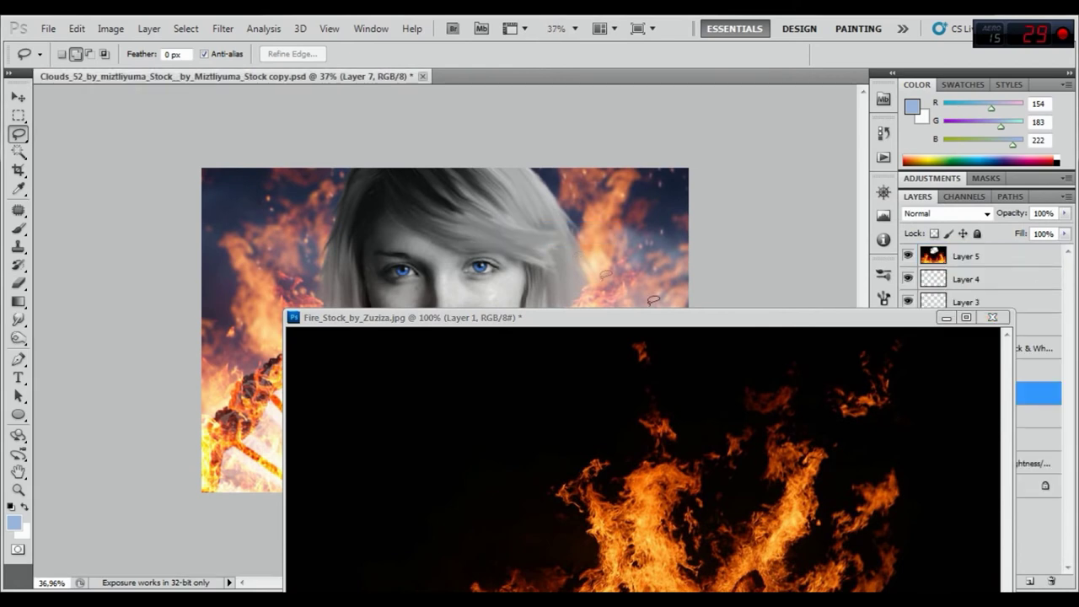
{"action": "left_click", "coordinate": [945, 318]}
{"action": "left_click_drag", "start_coordinate": [978, 393], "coordinate": [975, 246]}
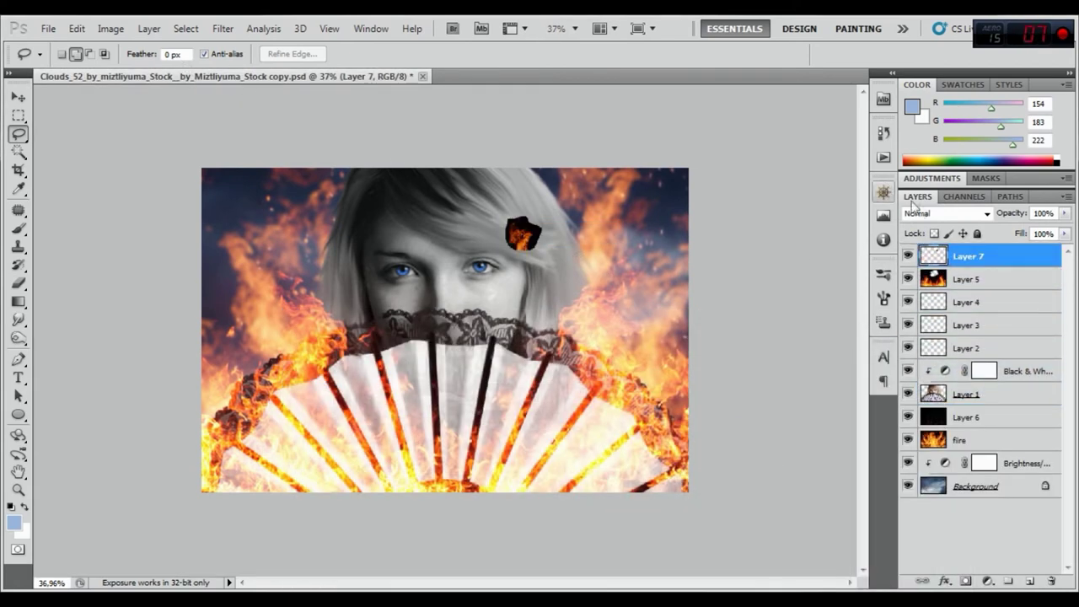
- Set Layer 7 to Screen and move the flame from the hair onto the left eye
{"action": "left_click", "coordinate": [944, 213]}
{"action": "left_click", "coordinate": [919, 157]}
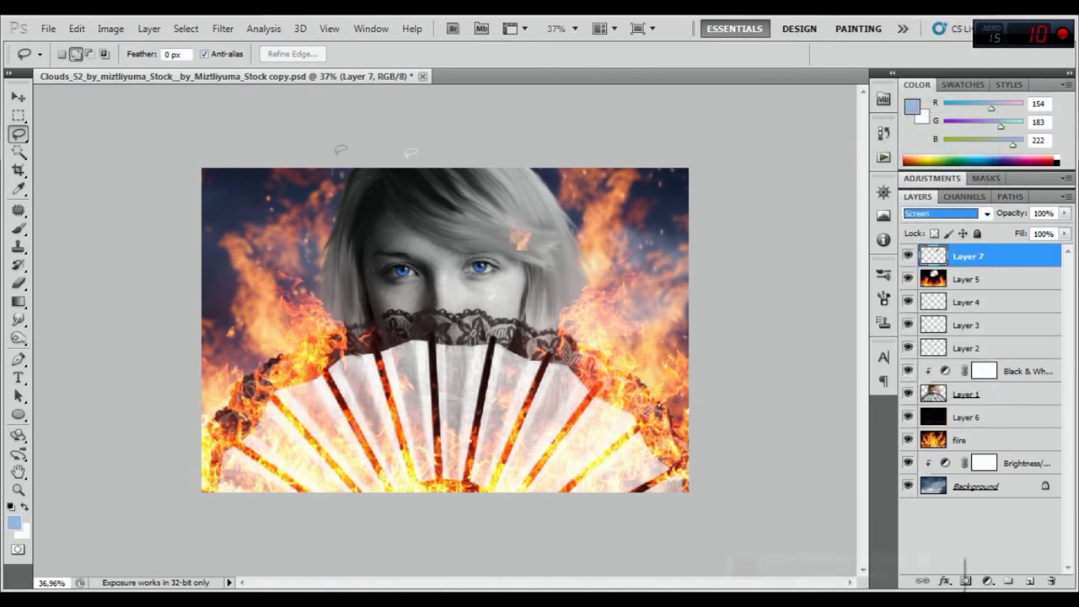
{"action": "left_click", "coordinate": [77, 29]}
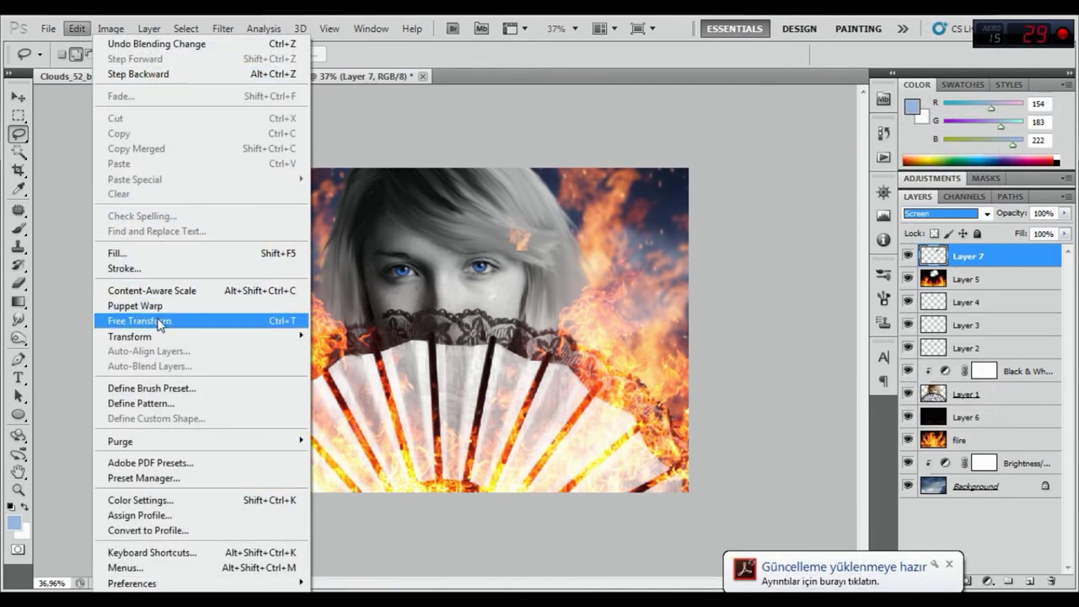
{"action": "left_click", "coordinate": [956, 567]}
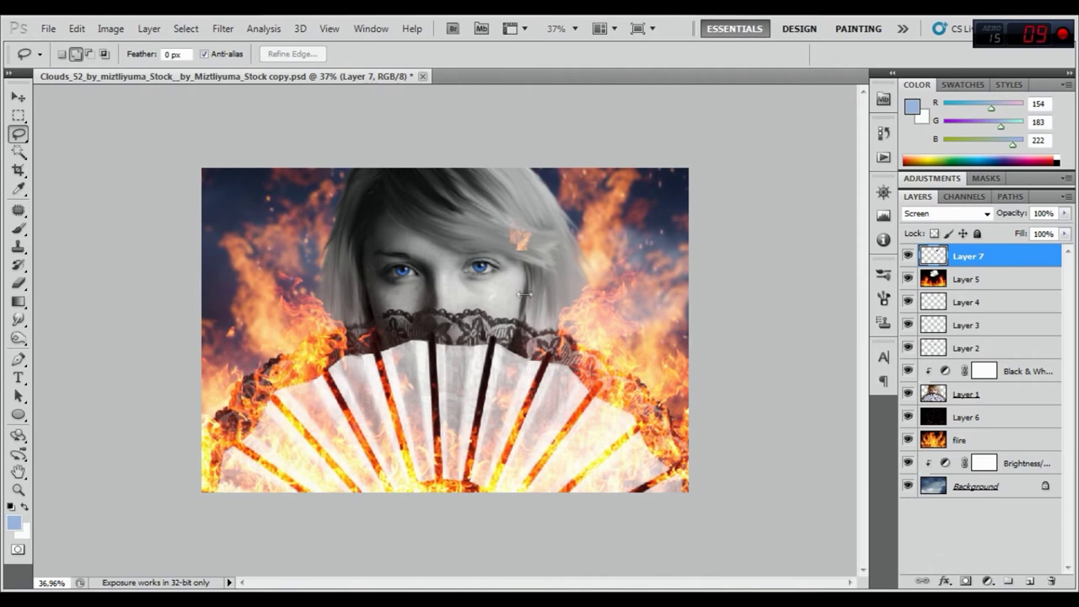
{"action": "left_click", "coordinate": [76, 29]}
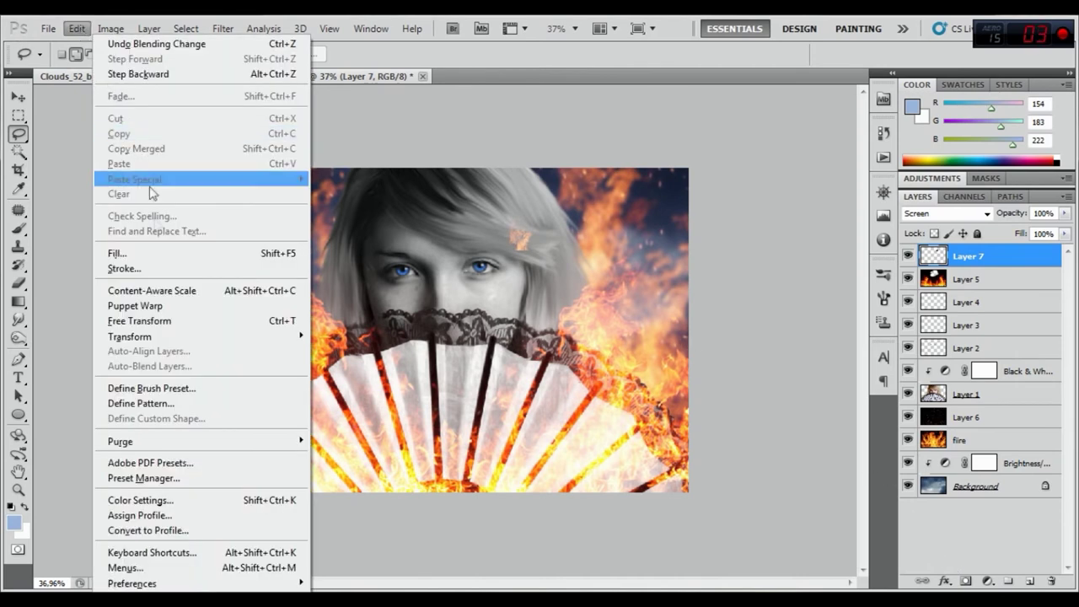
{"action": "left_click", "coordinate": [143, 315]}
{"action": "left_click_drag", "start_coordinate": [530, 241], "coordinate": [413, 273]}
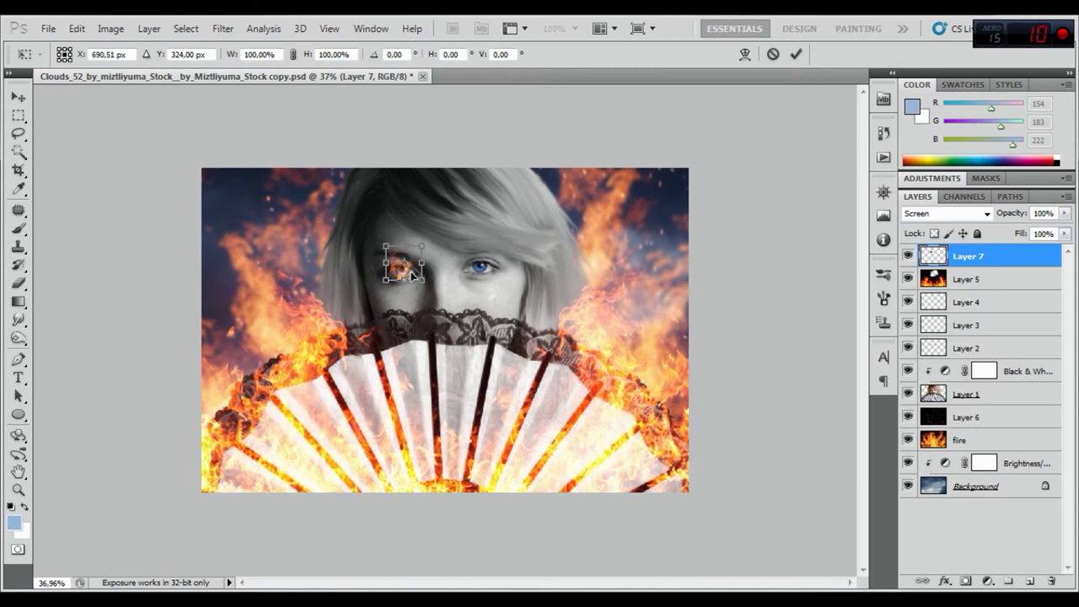
- Shrink the flame to about 24.7% and fit it inside the left blue iris
{"action": "scroll", "coordinate": [413, 273], "scroll_direction": "up", "scroll_amount": 2}
{"action": "scroll", "coordinate": [404, 253], "scroll_direction": "up", "scroll_amount": 3}
{"action": "scroll", "coordinate": [384, 219], "scroll_direction": "up", "scroll_amount": 3}
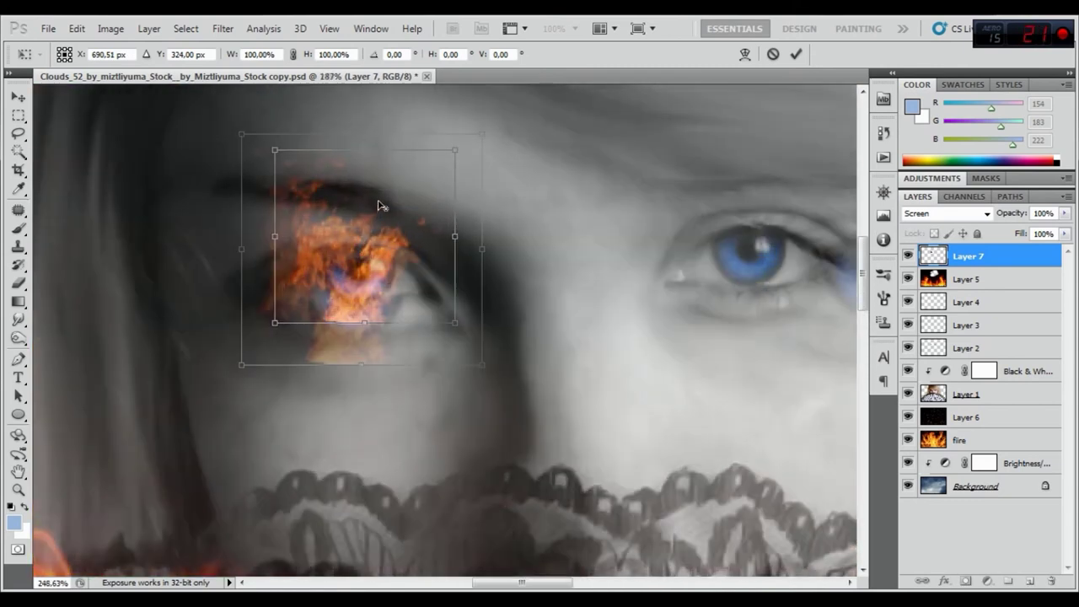
{"action": "left_click_drag", "start_coordinate": [481, 134], "coordinate": [319, 287]}
{"action": "mouse_move", "coordinate": [305, 345]}
{"action": "left_mouse_down"}
{"action": "mouse_move", "coordinate": [381, 320]}
{"action": "mouse_move", "coordinate": [380, 310]}
{"action": "left_mouse_up"}
{"action": "left_click_drag", "start_coordinate": [403, 258], "coordinate": [374, 287]}
{"action": "mouse_move", "coordinate": [361, 328]}
{"action": "left_mouse_down"}
{"action": "mouse_move", "coordinate": [371, 321]}
{"action": "mouse_move", "coordinate": [400, 338]}
{"action": "mouse_move", "coordinate": [371, 316]}
{"action": "left_mouse_up"}
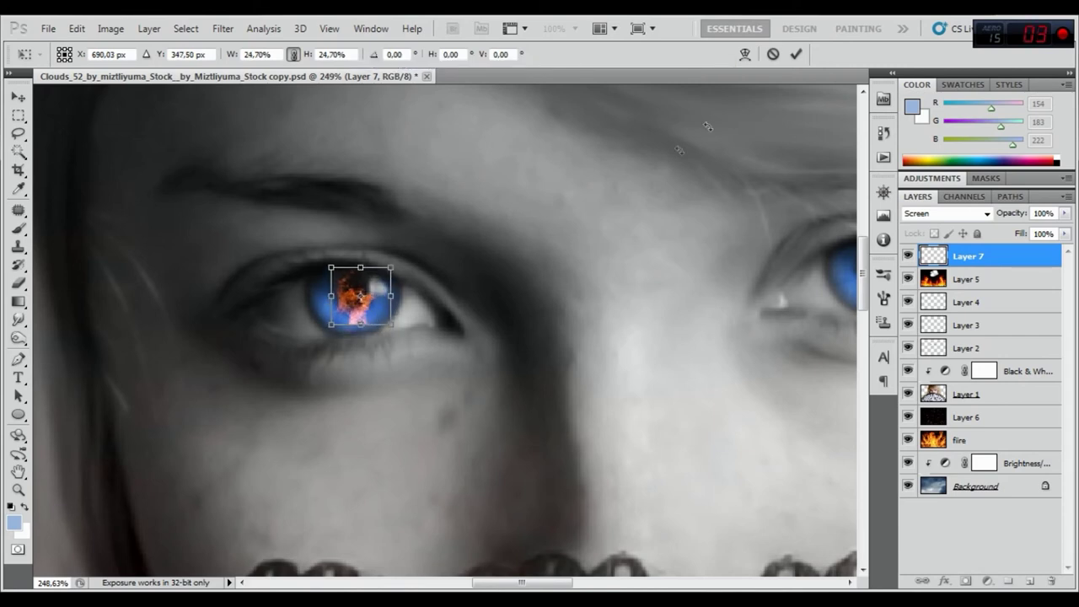
{"action": "left_click", "coordinate": [790, 54]}
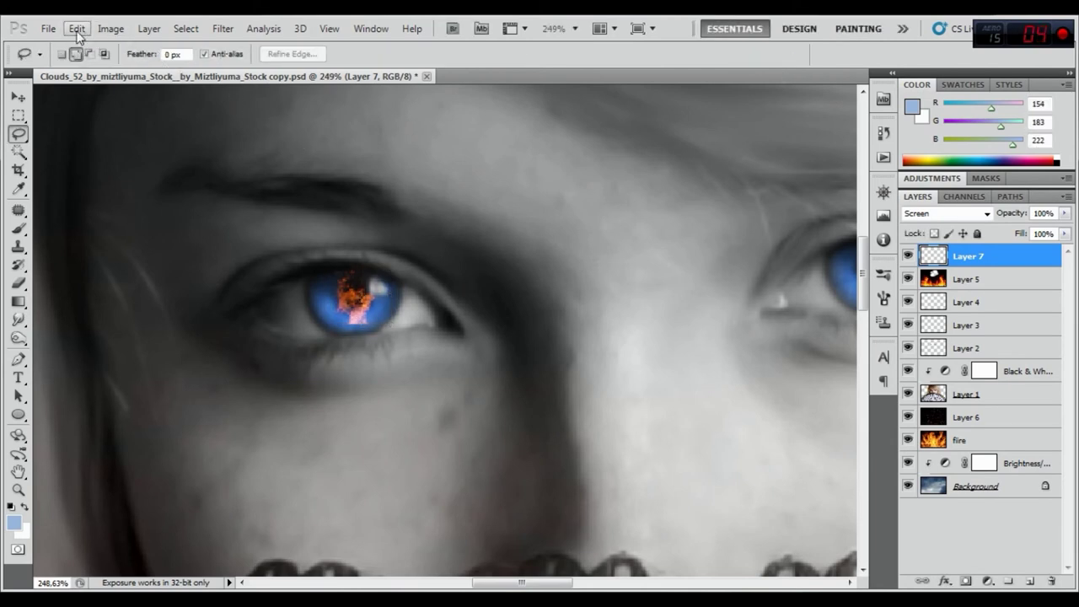
- Duplicate the flame layer and move the copy onto the right eye's iris
{"action": "right_click", "coordinate": [964, 255]}
{"action": "left_click", "coordinate": [792, 274]}
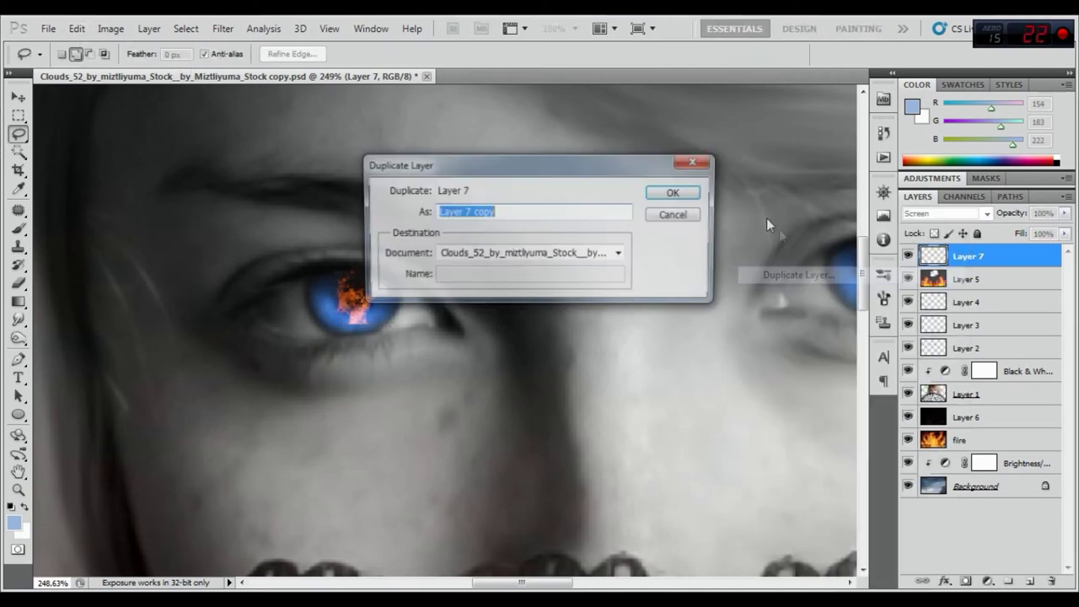
{"action": "left_click", "coordinate": [684, 193]}
{"action": "left_click", "coordinate": [76, 28]}
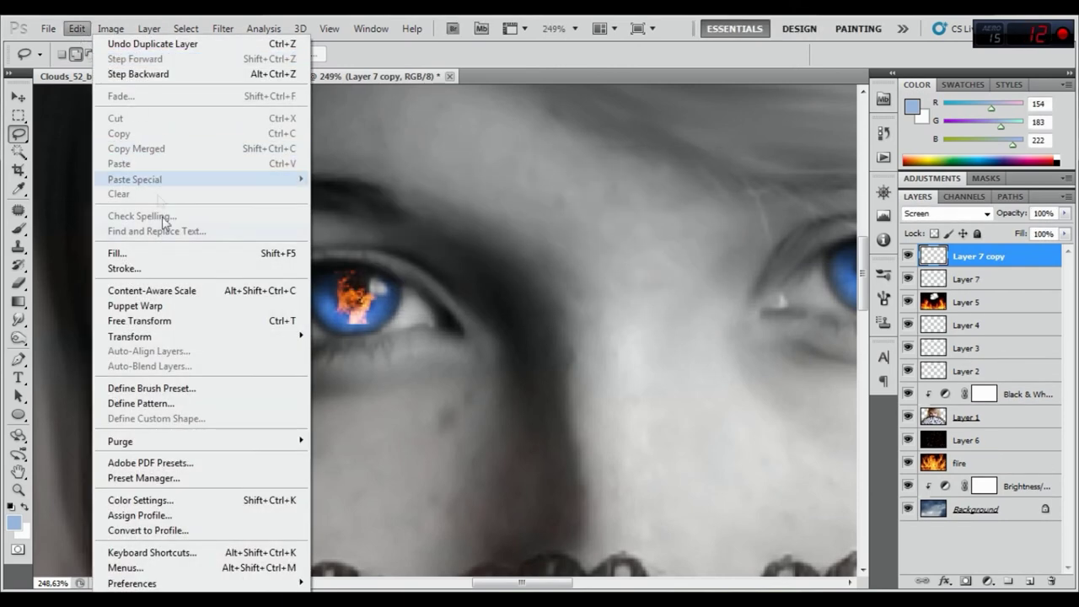
{"action": "left_click", "coordinate": [135, 322]}
{"action": "left_click_drag", "start_coordinate": [377, 311], "coordinate": [763, 325]}
{"action": "scroll", "coordinate": [494, 328], "scroll_direction": "right", "scroll_amount": 3}
{"action": "left_click_drag", "start_coordinate": [487, 296], "coordinate": [630, 260]}
{"action": "left_click", "coordinate": [796, 54]}
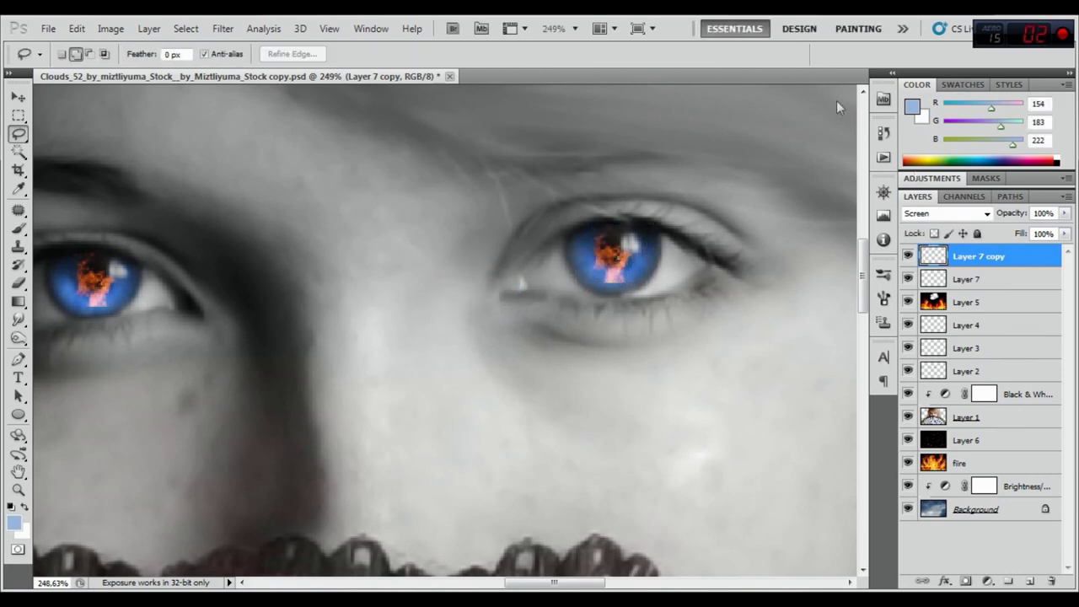
- Merge Layer 7 copy down into Layer 7
{"action": "right_click", "coordinate": [969, 257]}
{"action": "left_click", "coordinate": [788, 546]}
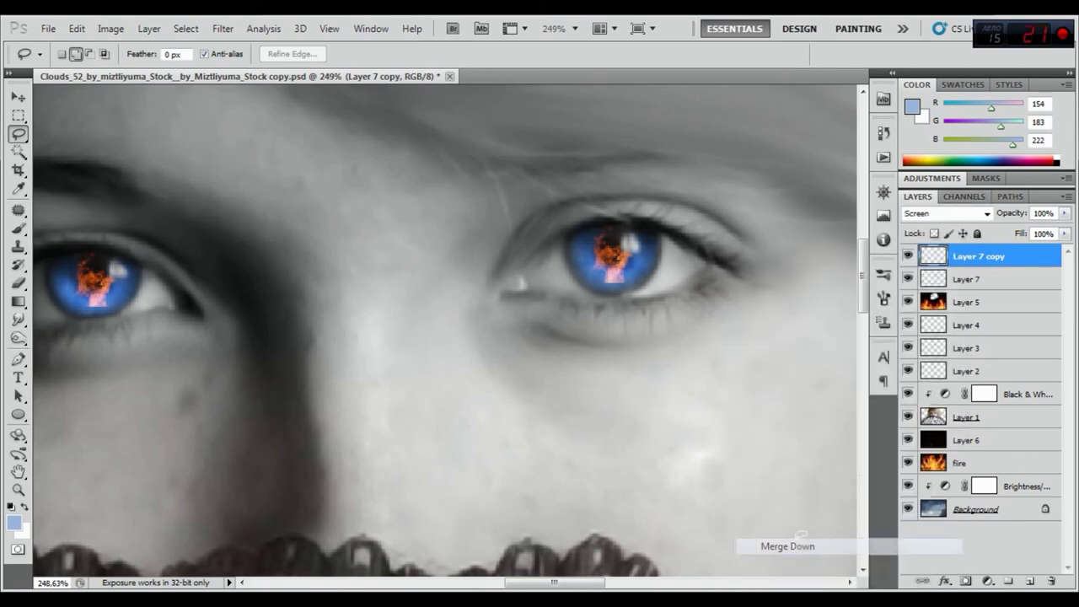
{"action": "left_click", "coordinate": [18, 283]}
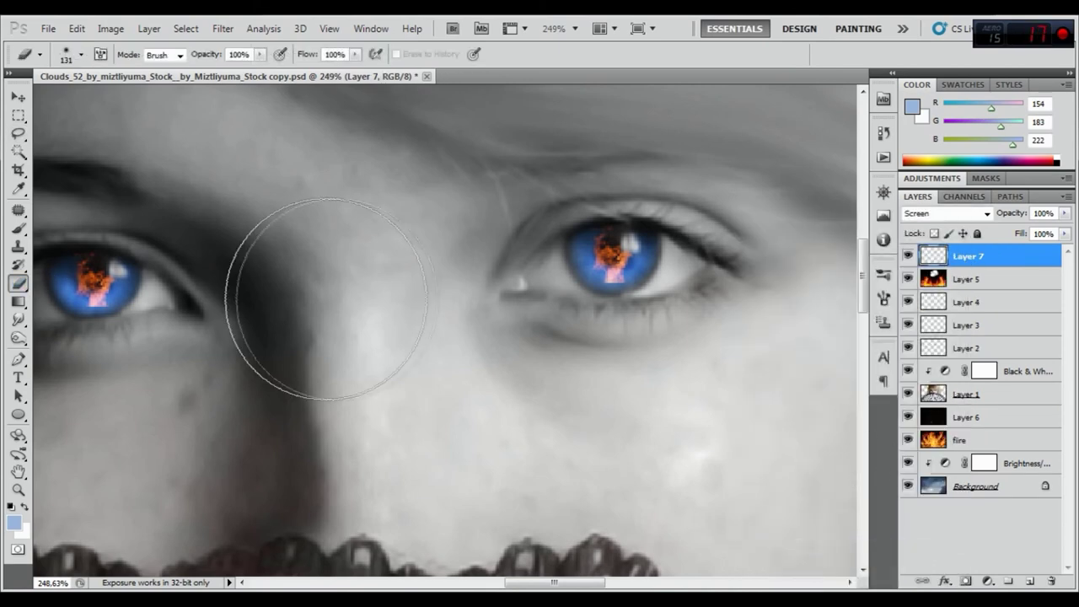
- Set the brush to 25 px with 0% hardness
{"action": "right_click", "coordinate": [314, 292]}
{"action": "left_click_drag", "start_coordinate": [475, 338], "coordinate": [404, 339]}
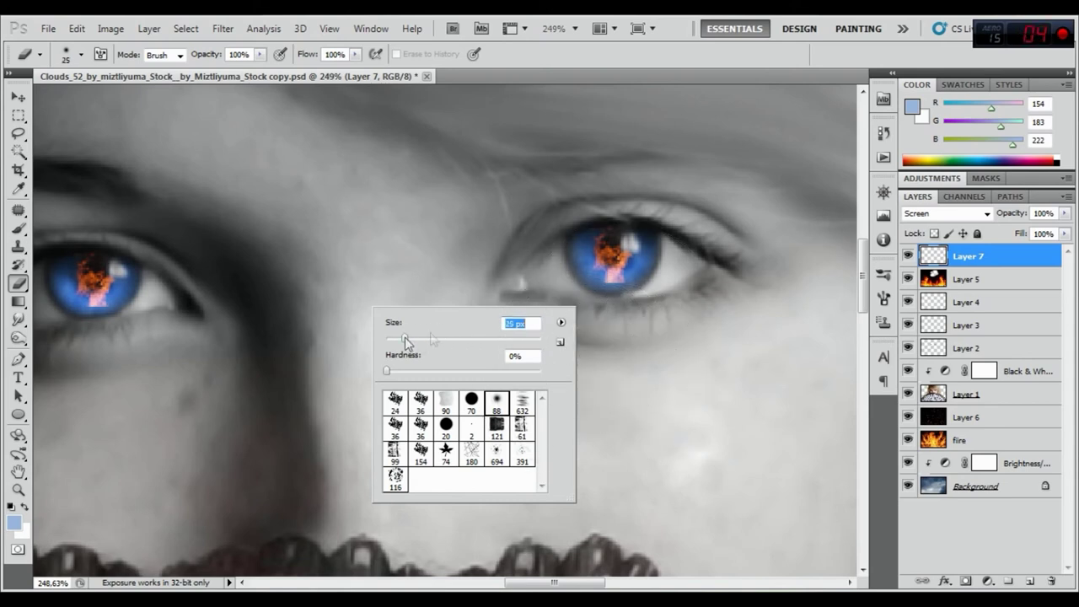
{"action": "left_click", "coordinate": [622, 311]}
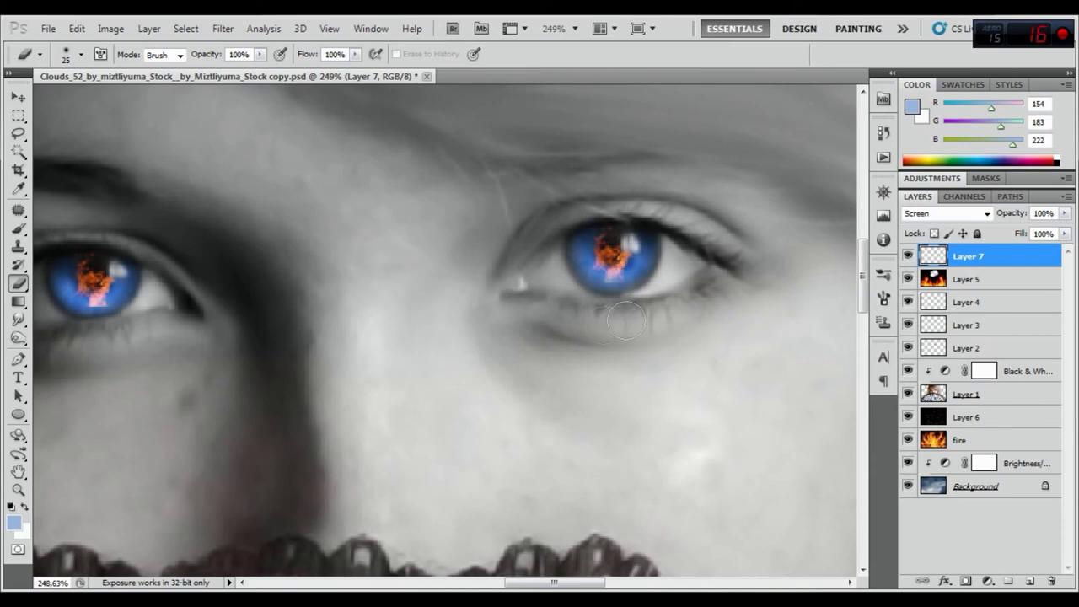
- Pan and zoom out to about 49% to show the whole composition, then select Layer 5
{"action": "left_click_drag", "start_coordinate": [131, 315], "coordinate": [325, 349]}
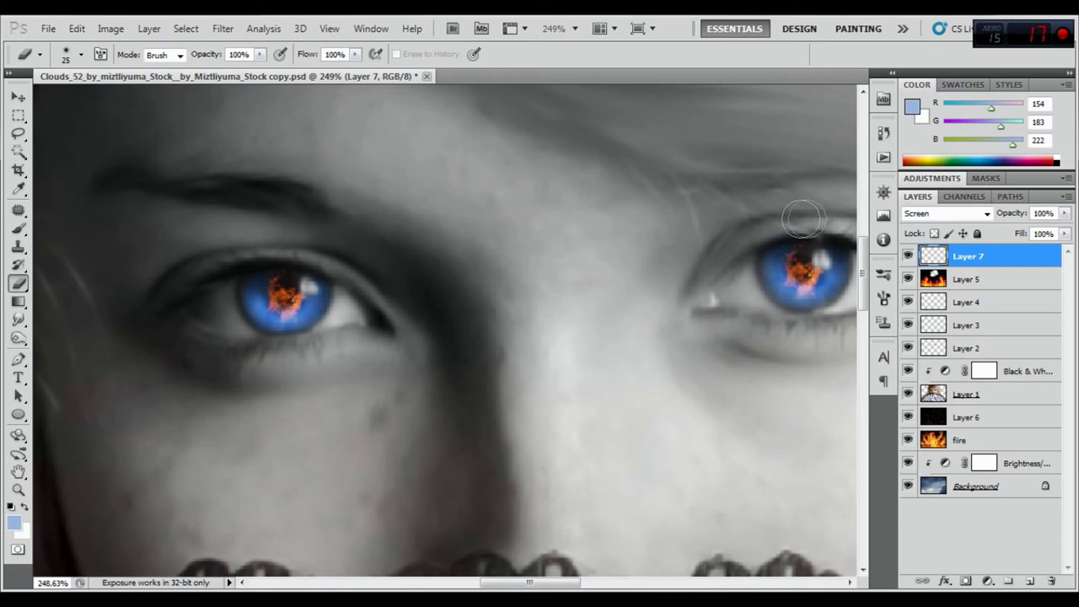
{"action": "scroll", "coordinate": [354, 215], "scroll_direction": "down", "scroll_amount": 3}
{"action": "scroll", "coordinate": [337, 210], "scroll_direction": "down", "scroll_amount": 2}
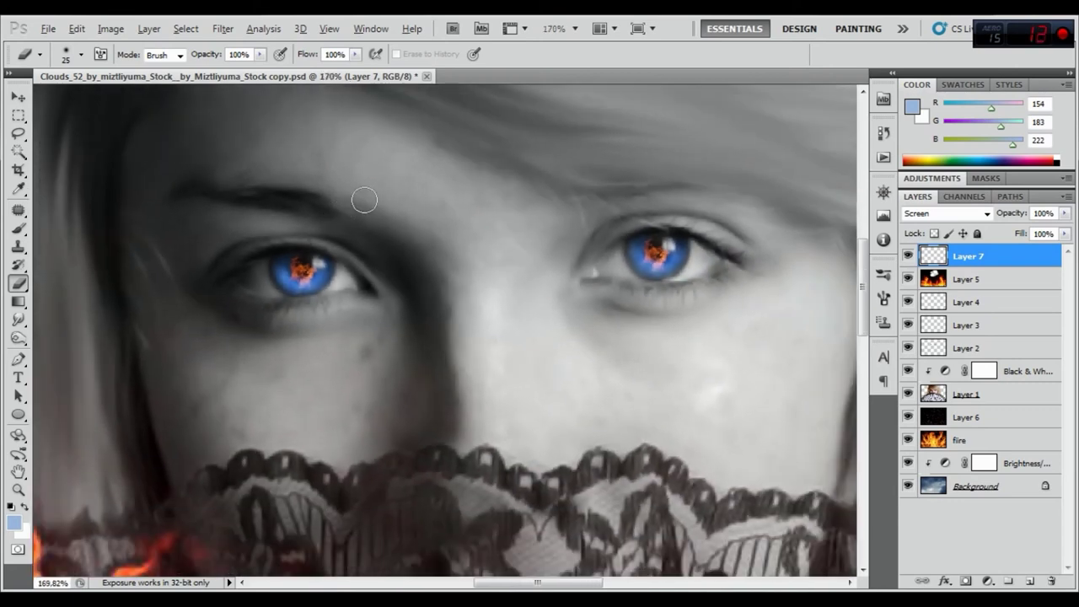
{"action": "scroll", "coordinate": [366, 197], "scroll_direction": "down", "scroll_amount": 1}
{"action": "scroll", "coordinate": [364, 200], "scroll_direction": "down", "scroll_amount": 2}
{"action": "scroll", "coordinate": [364, 199], "scroll_direction": "down", "scroll_amount": 2}
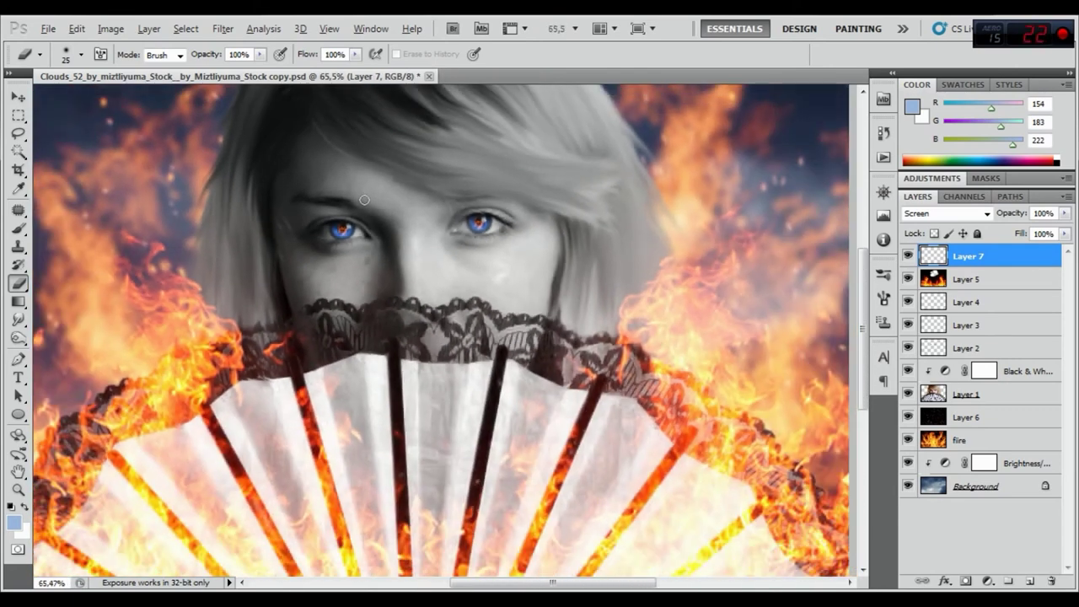
{"action": "scroll", "coordinate": [364, 200], "scroll_direction": "down", "scroll_amount": 1}
{"action": "scroll", "coordinate": [364, 200], "scroll_direction": "down", "scroll_amount": 1}
{"action": "left_click", "coordinate": [984, 281]}
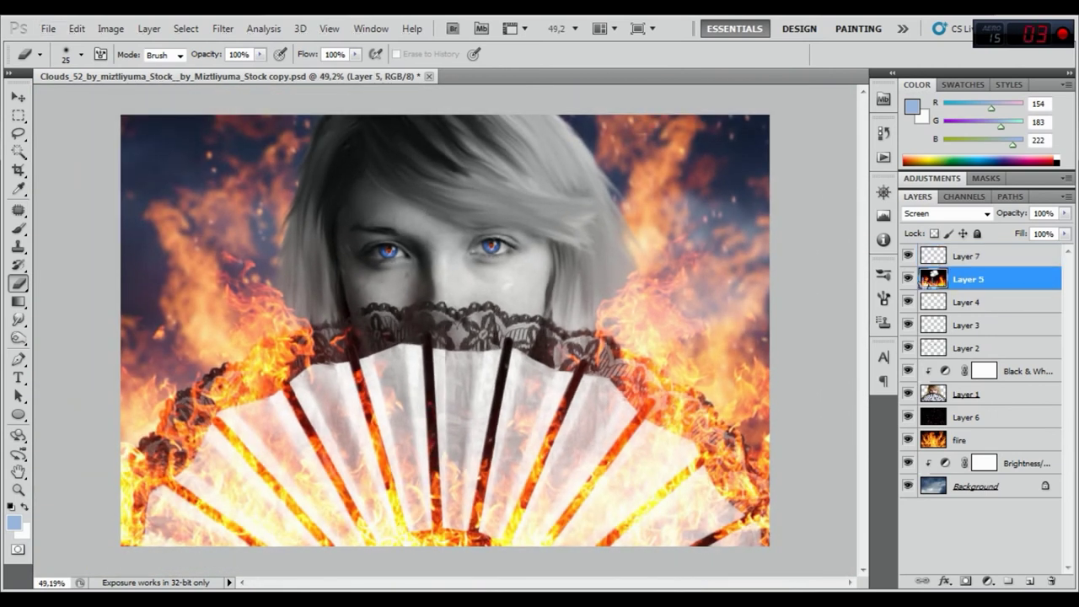
- Fit the image on screen, select the portrait's Layer 1 and open its Layer Style dialog
{"action": "left_click", "coordinate": [907, 279]}
{"action": "key", "text": "v"}
{"action": "key", "text": "ctrl+0"}
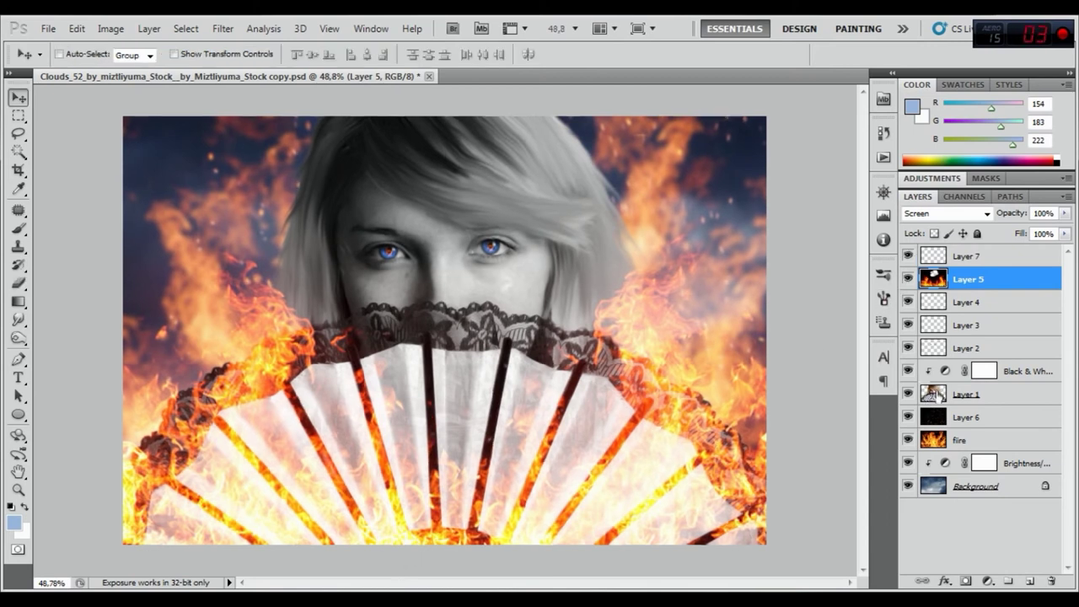
{"action": "left_click", "coordinate": [936, 394]}
{"action": "right_click", "coordinate": [934, 392]}
{"action": "left_click", "coordinate": [912, 162]}
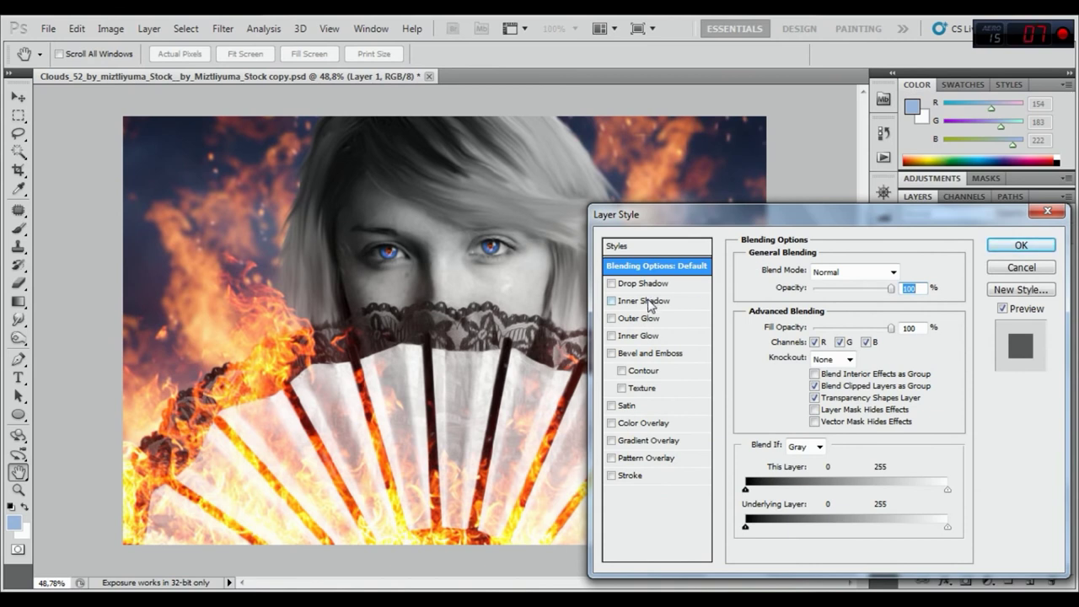
- Add an Inner Shadow using an orange colour sampled from the flames
{"action": "left_click", "coordinate": [646, 301]}
{"action": "left_click", "coordinate": [899, 272]}
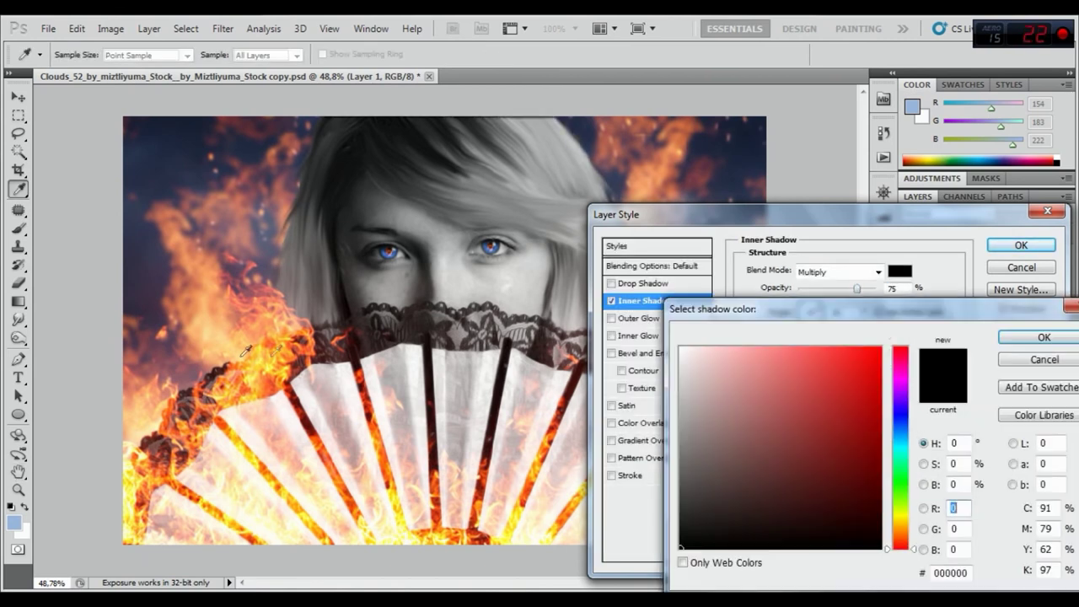
{"action": "left_click_drag", "start_coordinate": [269, 355], "coordinate": [256, 359]}
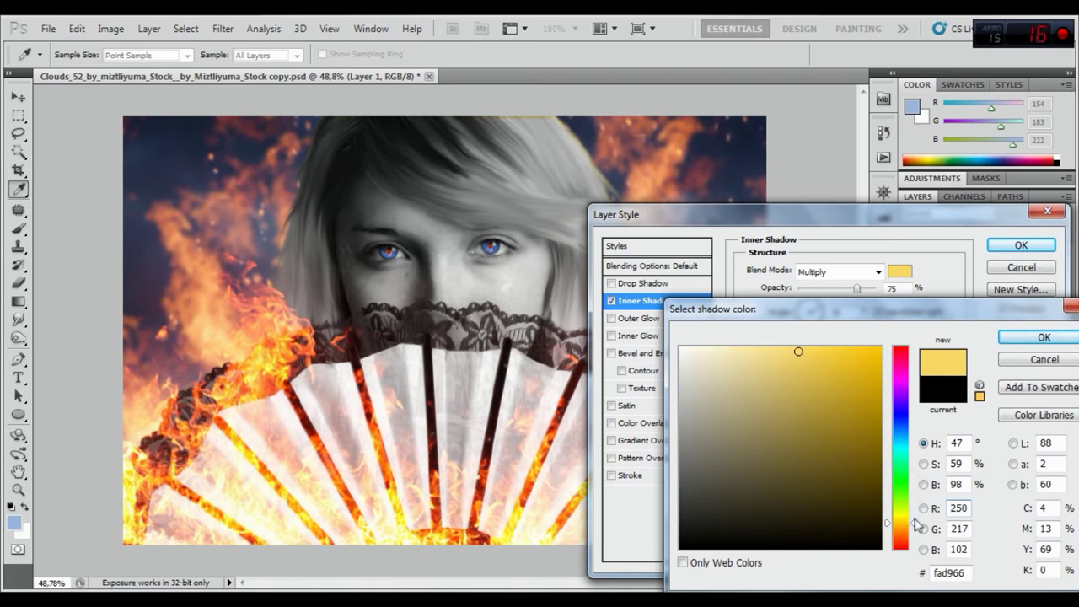
{"action": "left_click_drag", "start_coordinate": [918, 525], "coordinate": [917, 529]}
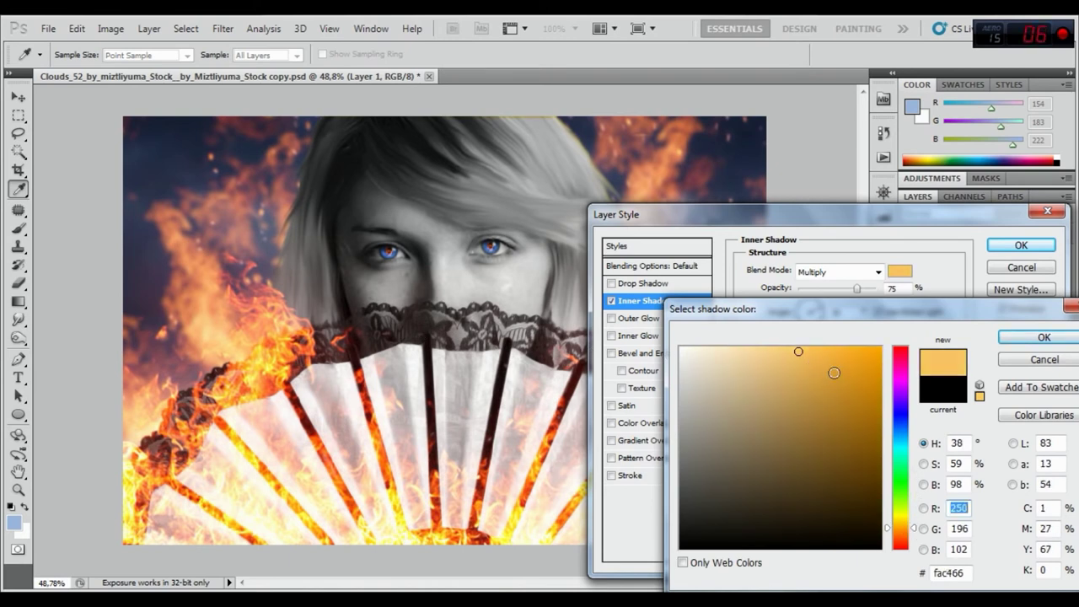
{"action": "left_click", "coordinate": [833, 373]}
- Set the inner shadow to Color Dodge, 92% opacity, 93° angle, 2 px distance, 16 px size
{"action": "left_click", "coordinate": [1043, 337]}
{"action": "left_click", "coordinate": [876, 271]}
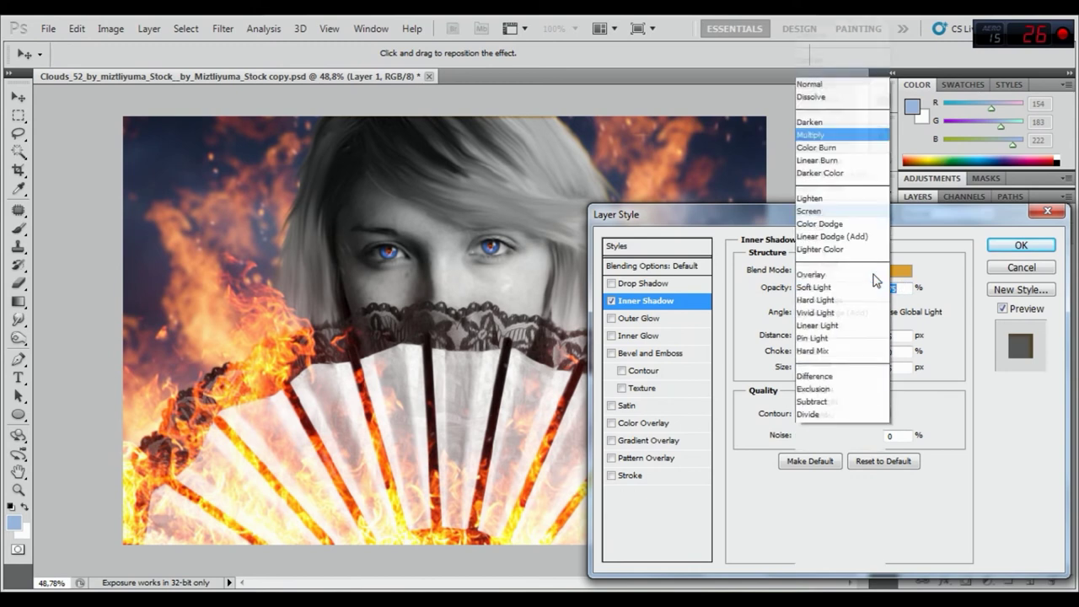
{"action": "left_click", "coordinate": [831, 173]}
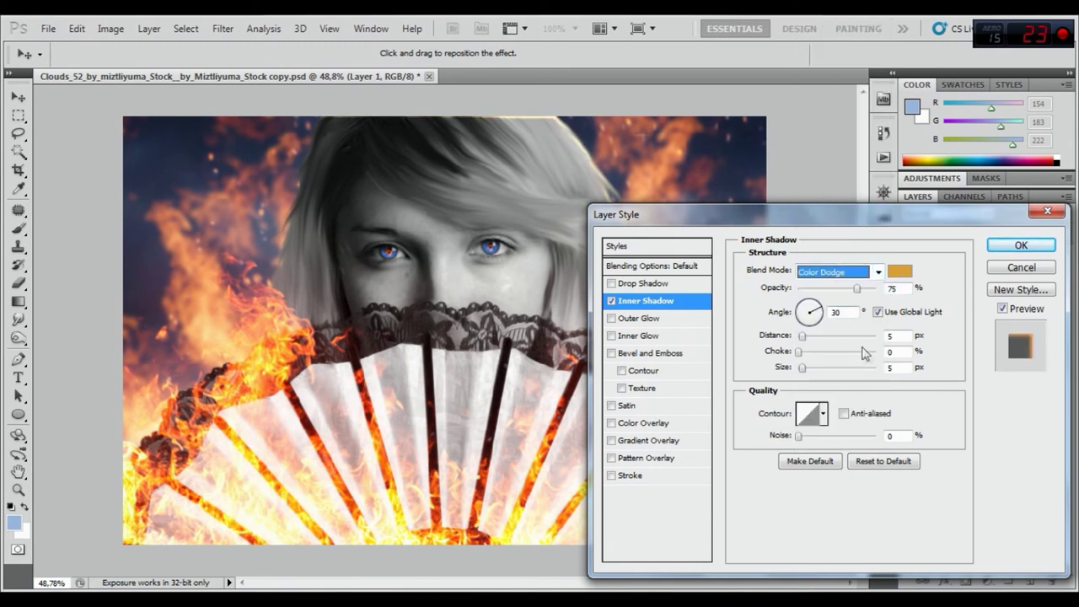
{"action": "left_click_drag", "start_coordinate": [803, 369], "coordinate": [820, 369]}
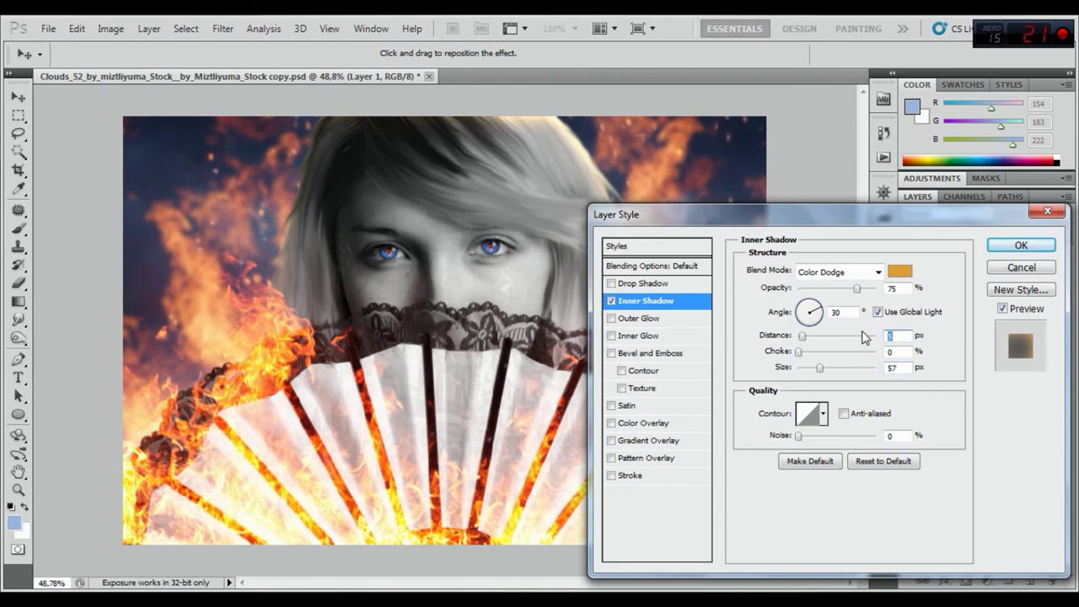
{"action": "type", "text": "2"}
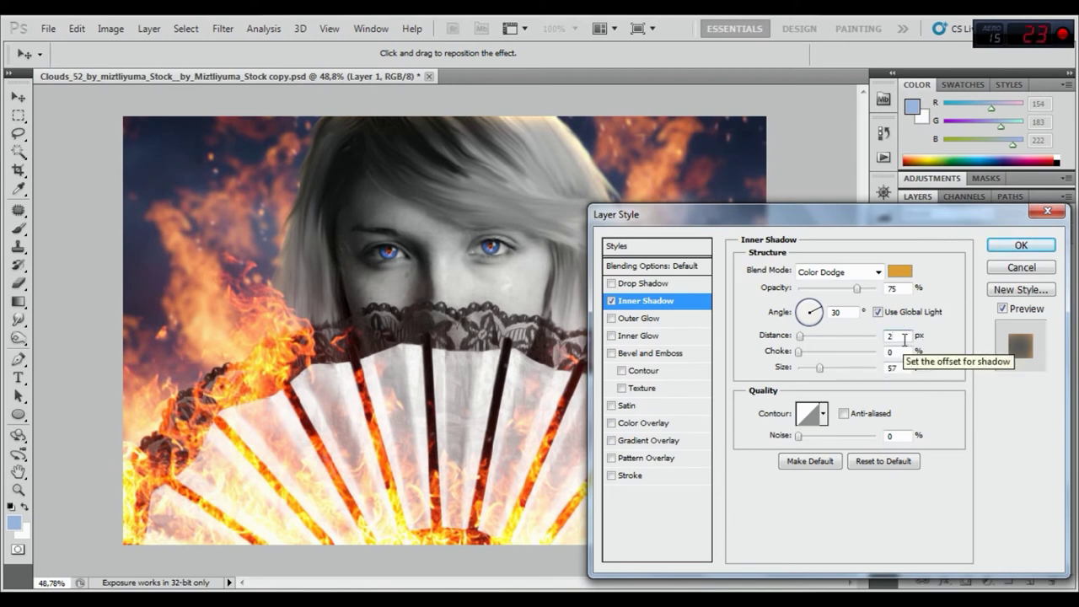
{"action": "left_click_drag", "start_coordinate": [818, 368], "coordinate": [809, 371]}
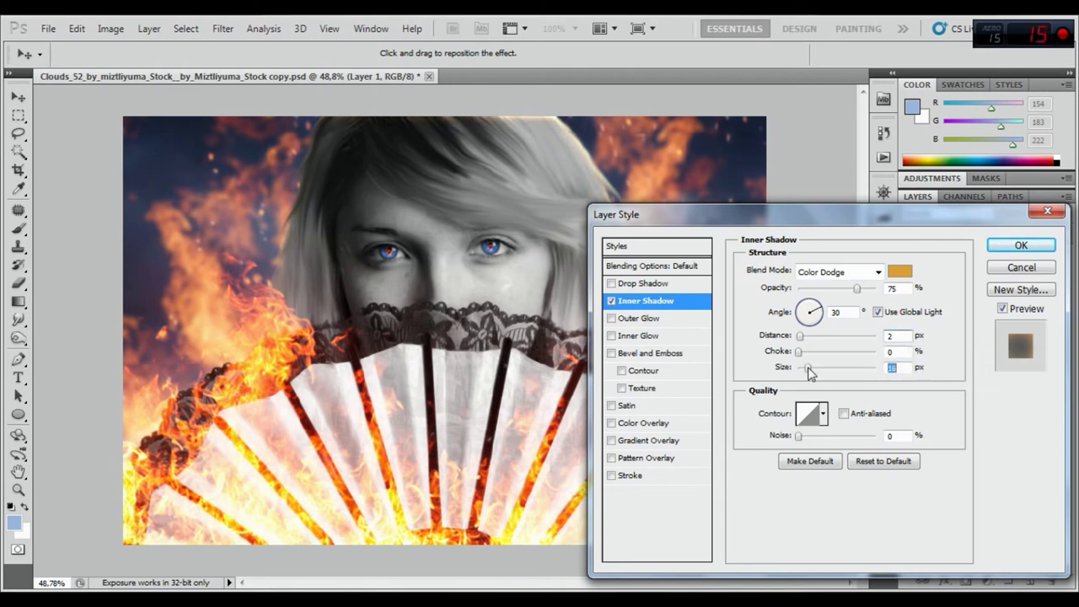
{"action": "left_click_drag", "start_coordinate": [857, 290], "coordinate": [874, 292]}
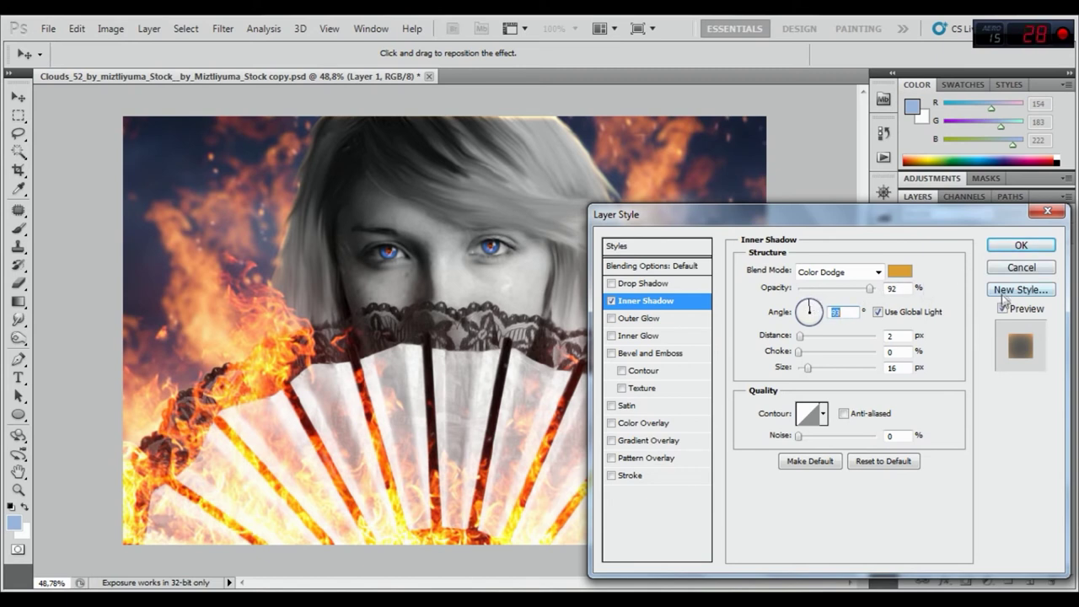
{"action": "left_click", "coordinate": [1000, 310]}
{"action": "left_click", "coordinate": [1001, 309]}
{"action": "left_click", "coordinate": [1021, 268]}
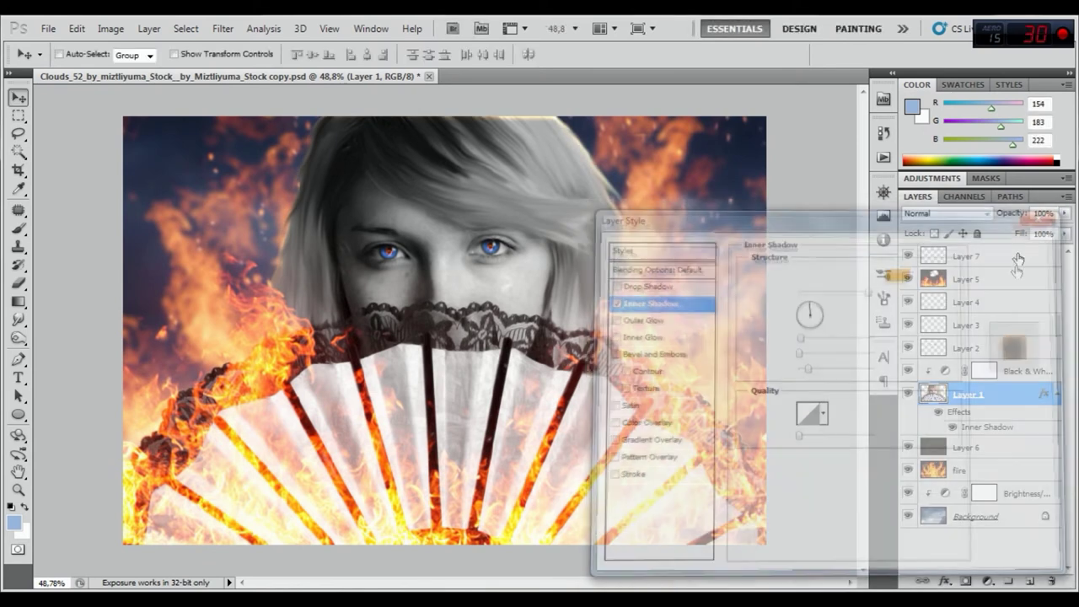
- Split Layer 1's inner shadow into its own layer above Black & White and add a mask
{"action": "right_click", "coordinate": [956, 415]}
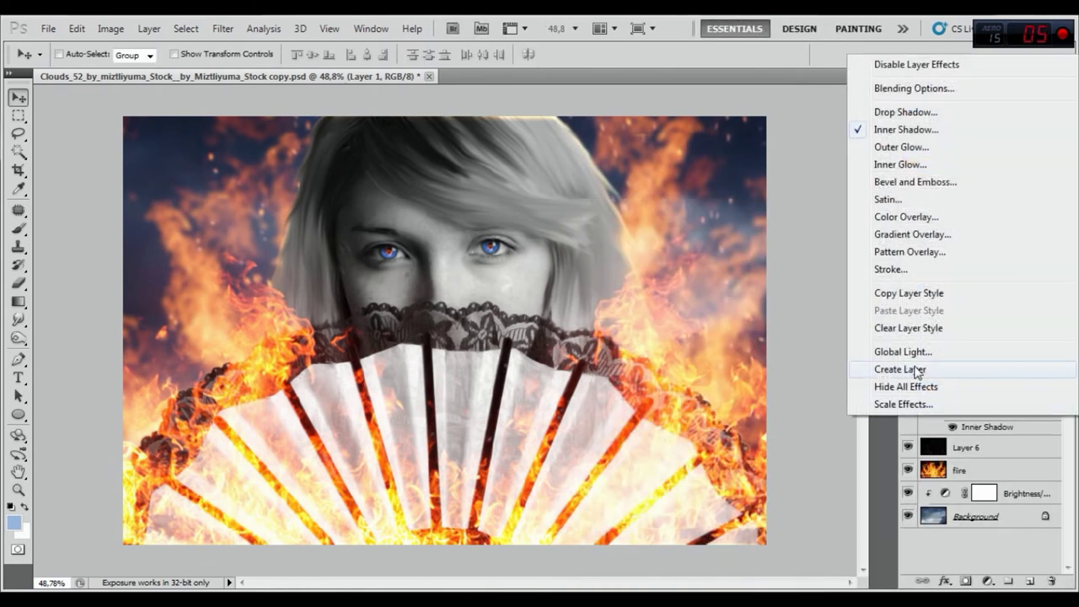
{"action": "left_click", "coordinate": [895, 369]}
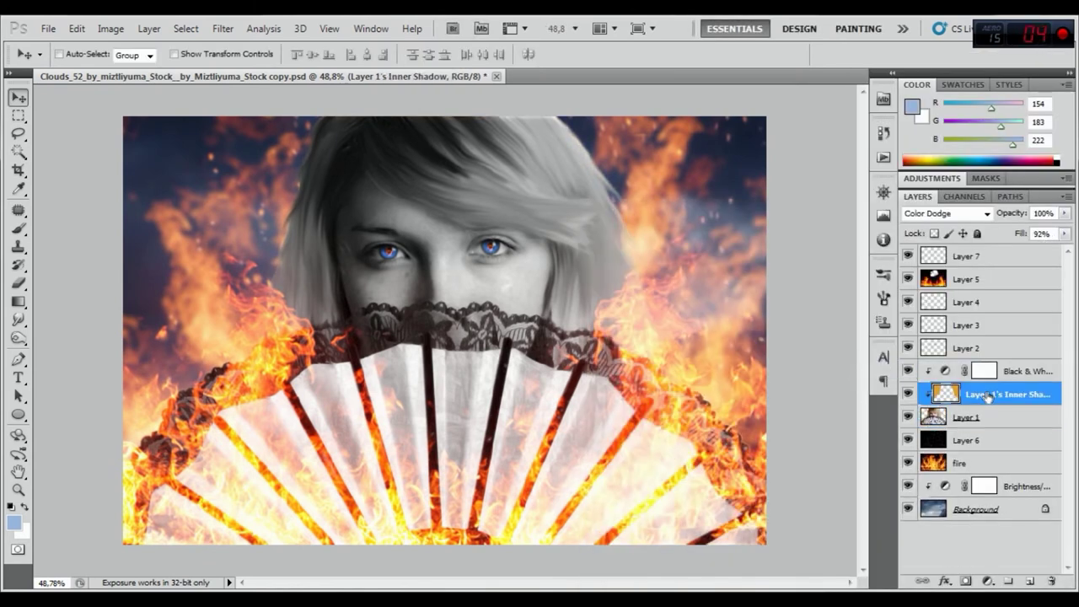
{"action": "left_click_drag", "start_coordinate": [988, 395], "coordinate": [987, 364]}
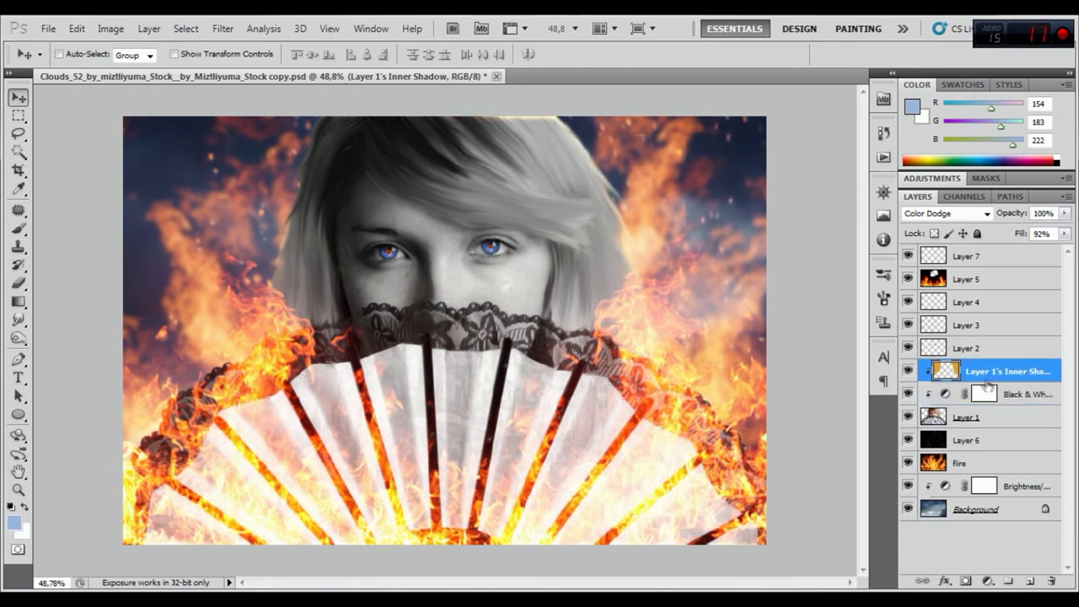
{"action": "left_click", "coordinate": [964, 581]}
- Paint black with an 88 px soft brush to hide the shadow's glow over forehead and hair
{"action": "left_click", "coordinate": [19, 227]}
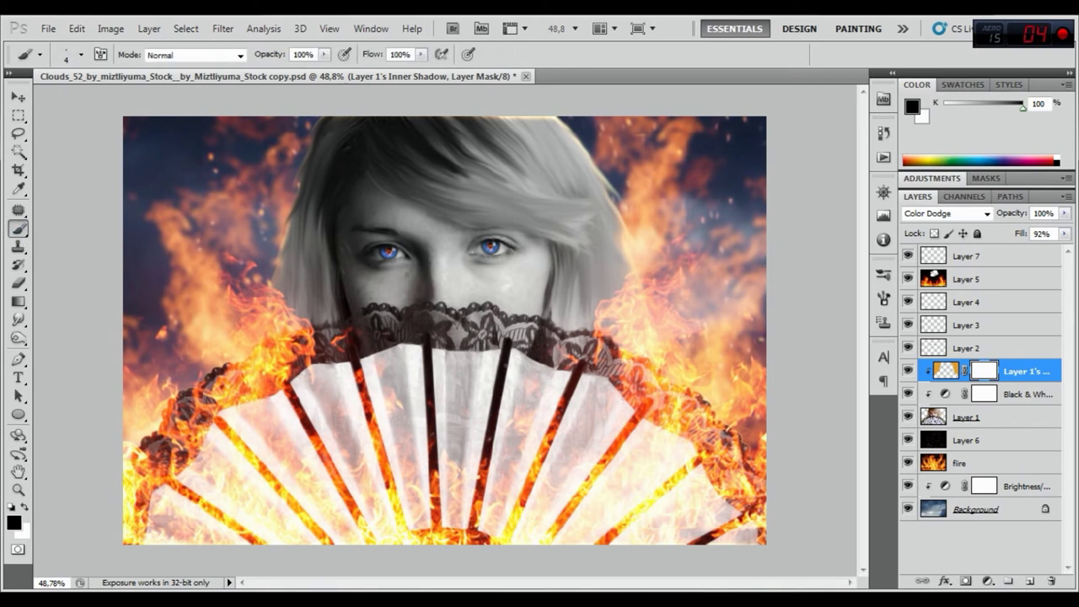
{"action": "right_click", "coordinate": [466, 200]}
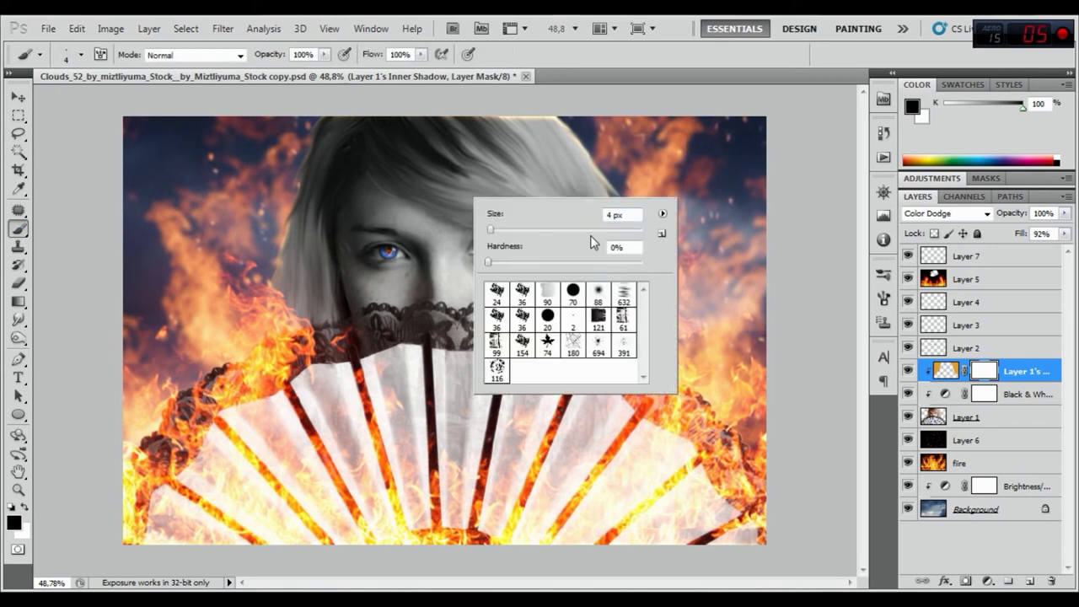
{"action": "left_click", "coordinate": [598, 291]}
{"action": "left_click", "coordinate": [506, 108]}
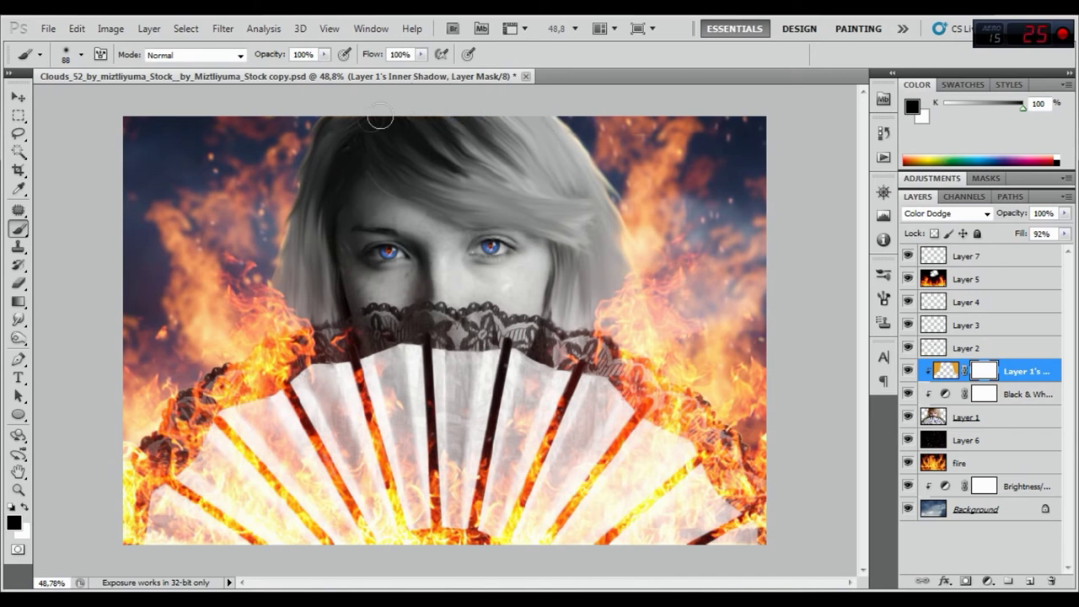
{"action": "mouse_move", "coordinate": [380, 124]}
{"action": "left_mouse_down"}
{"action": "mouse_move", "coordinate": [365, 183]}
{"action": "mouse_move", "coordinate": [402, 161]}
{"action": "mouse_move", "coordinate": [379, 193]}
{"action": "mouse_move", "coordinate": [416, 226]}
{"action": "left_mouse_up"}
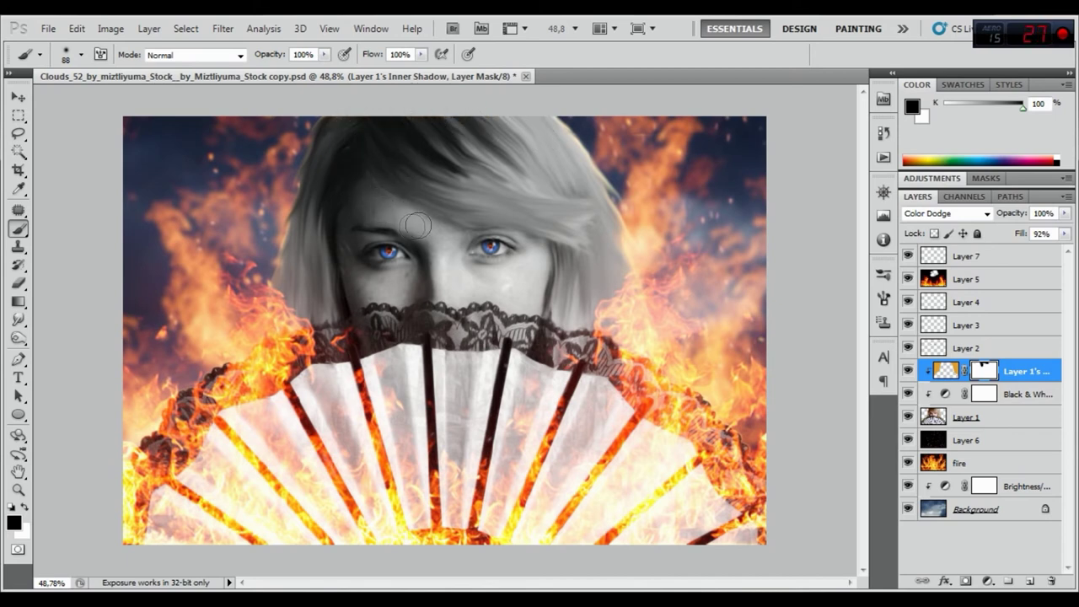
{"action": "left_click", "coordinate": [908, 371]}
{"action": "left_click", "coordinate": [908, 372]}
{"action": "left_click", "coordinate": [907, 372]}
{"action": "left_click", "coordinate": [908, 372]}
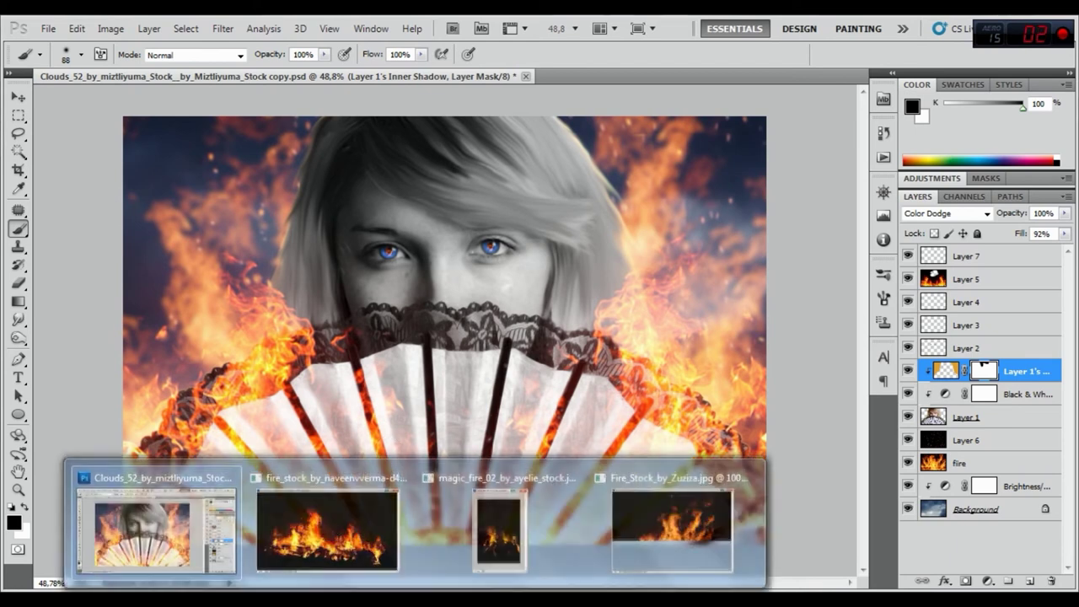
- Copy the magic_fire sparks photo above Layer 7 as Layer 8, center it, and blend it as Screen
{"action": "left_click", "coordinate": [525, 534]}
{"action": "key", "text": "v"}
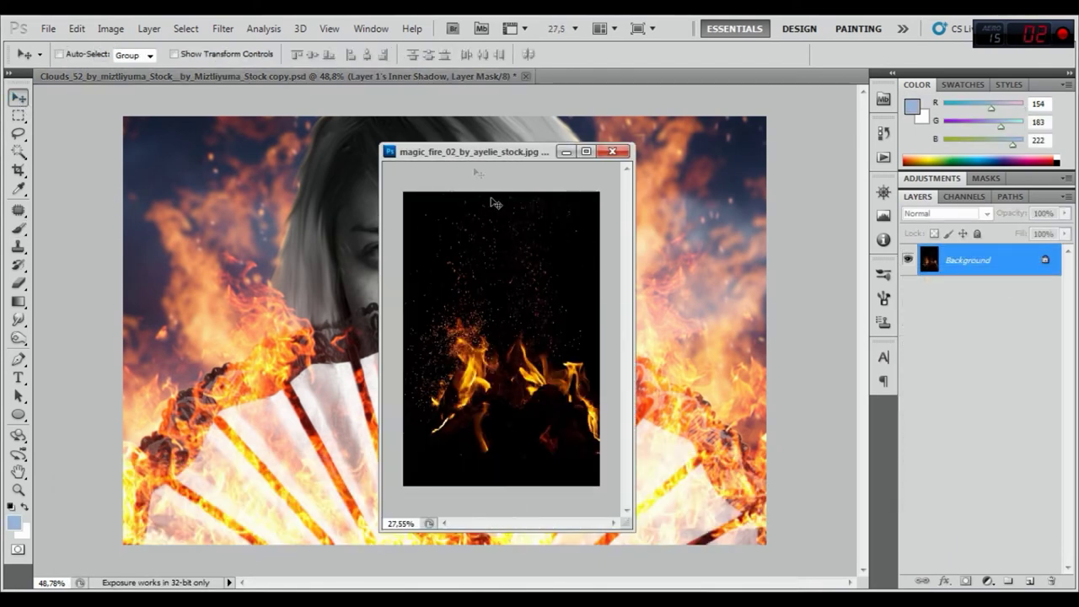
{"action": "left_click", "coordinate": [417, 77]}
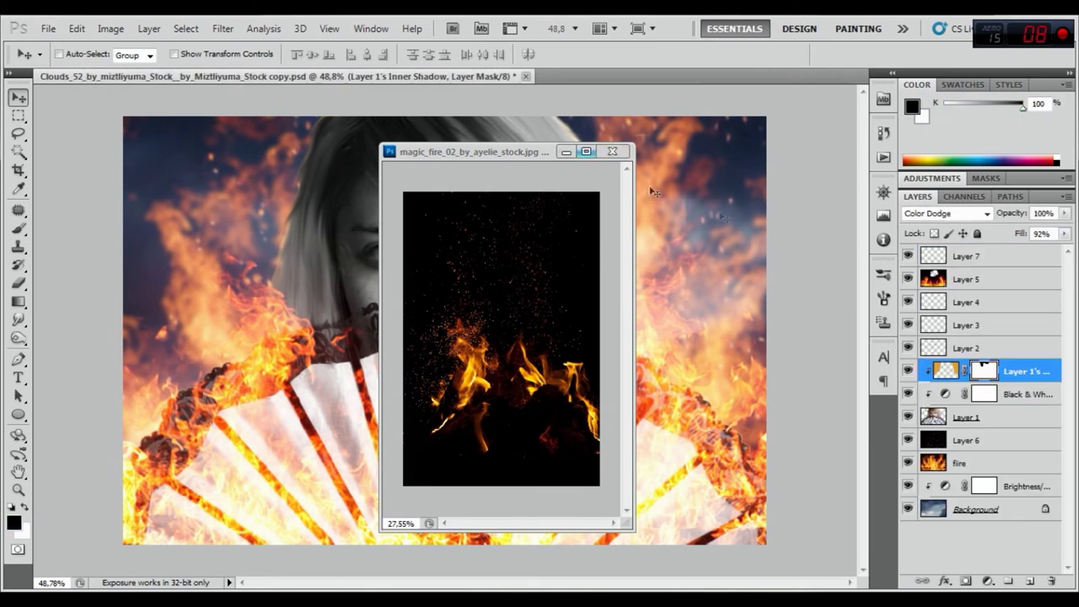
{"action": "left_click", "coordinate": [998, 261]}
{"action": "left_click_drag", "start_coordinate": [516, 297], "coordinate": [341, 253]}
{"action": "left_click", "coordinate": [566, 152]}
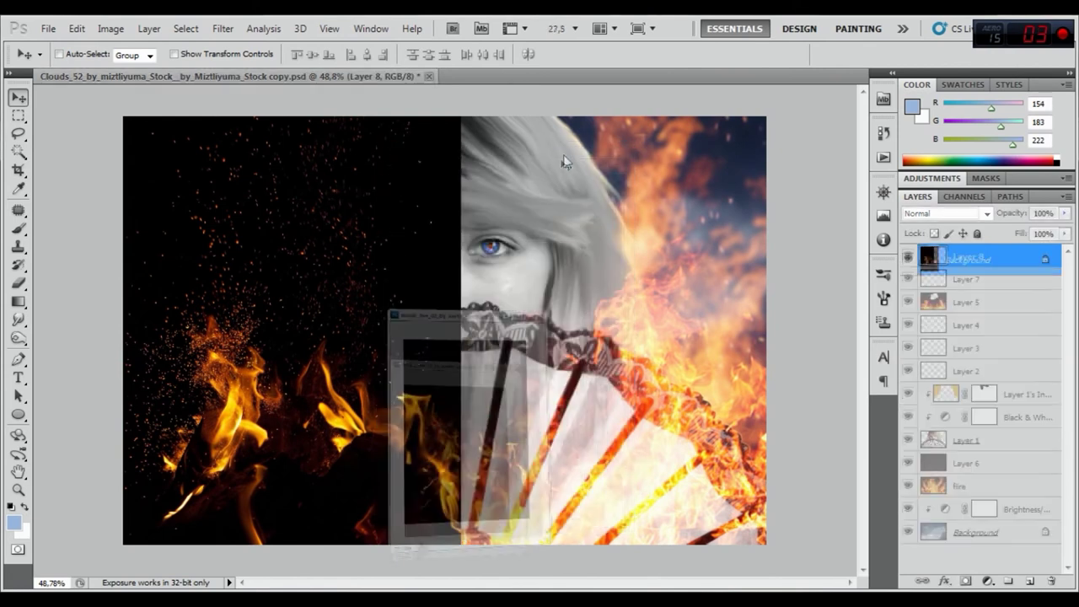
{"action": "left_click_drag", "start_coordinate": [357, 306], "coordinate": [470, 383]}
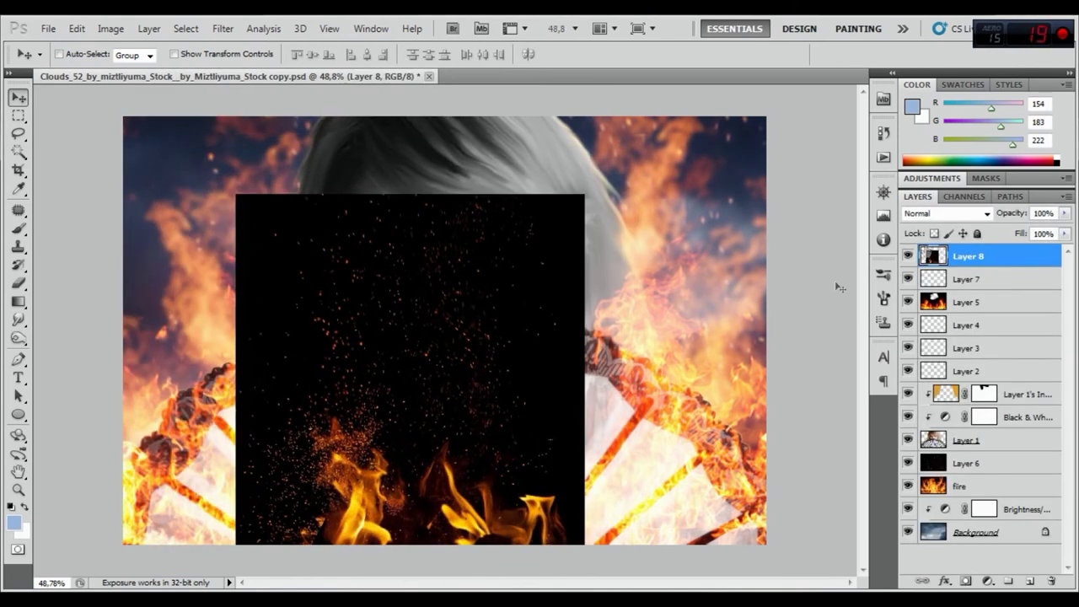
{"action": "left_click", "coordinate": [966, 216]}
{"action": "left_click", "coordinate": [952, 145]}
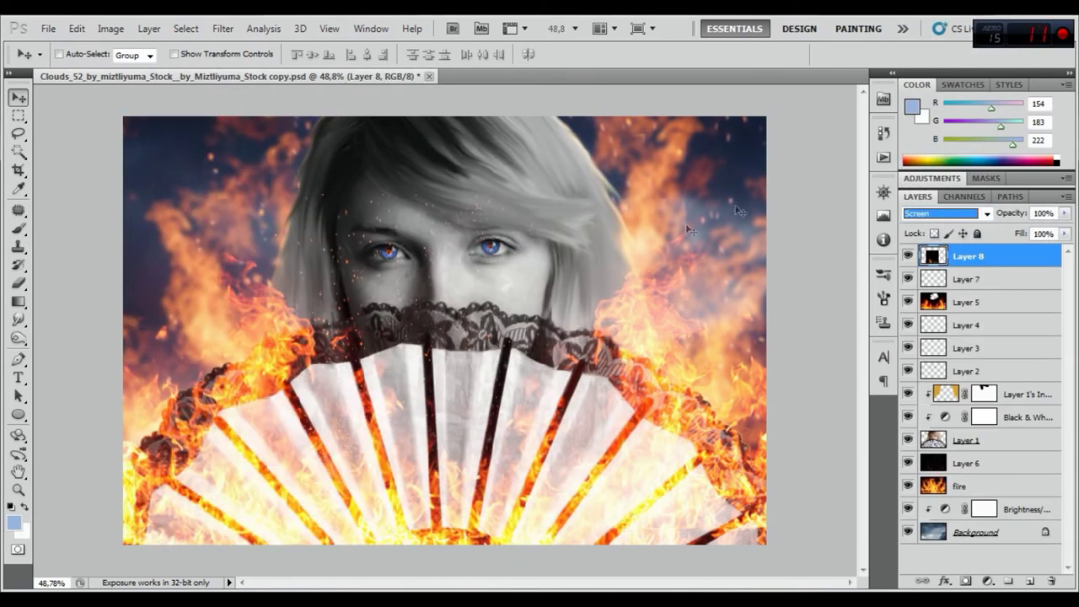
- Free Transform Layer 8 up to about 256%, shift it left and down, and commit
{"action": "left_click", "coordinate": [77, 28]}
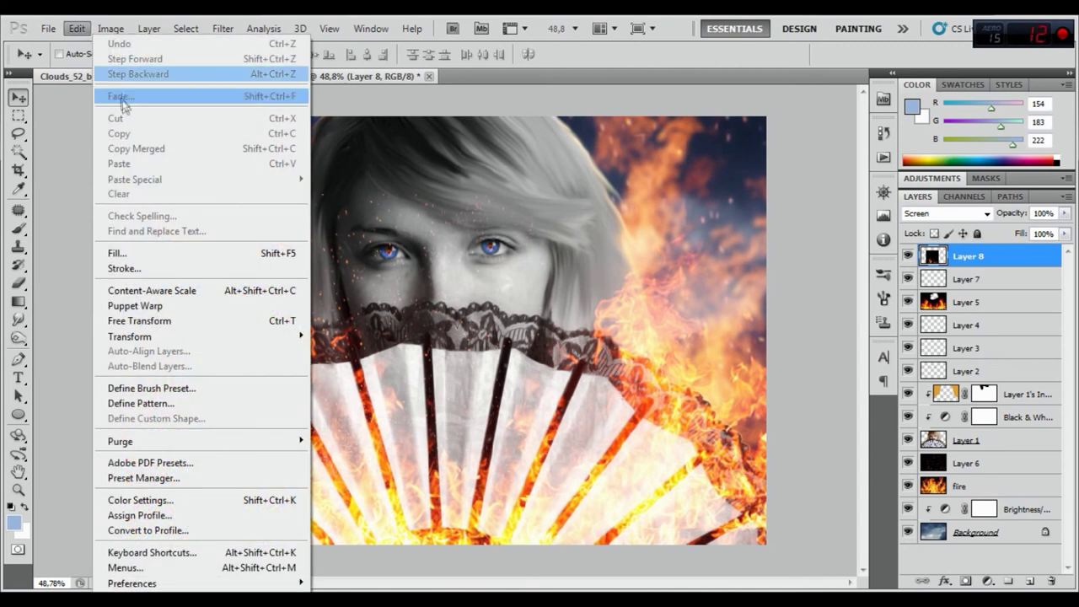
{"action": "left_click", "coordinate": [145, 320]}
{"action": "scroll", "coordinate": [354, 181], "scroll_direction": "down", "scroll_amount": 1}
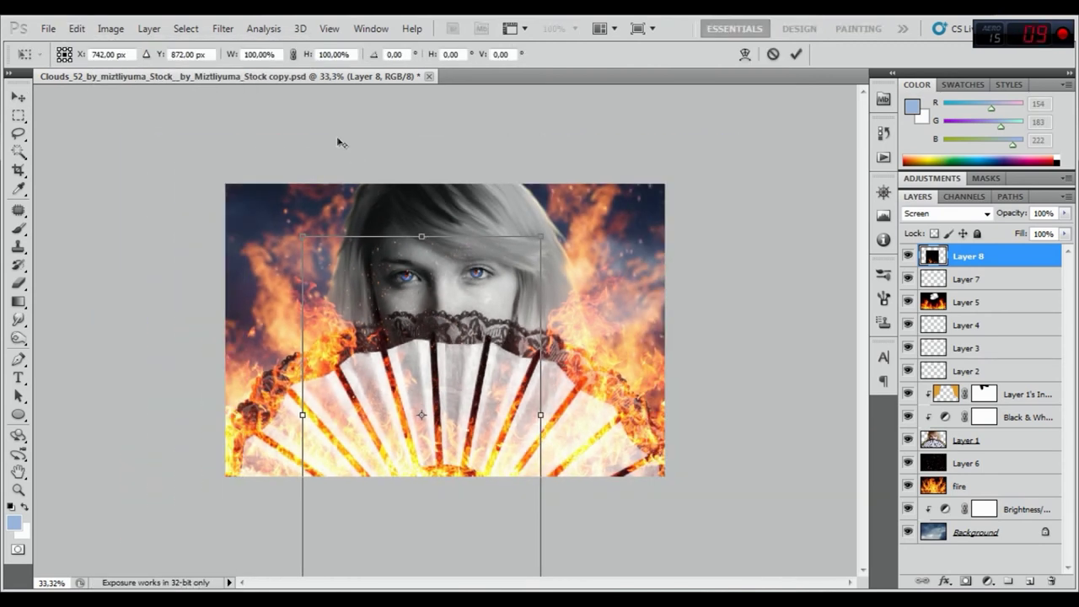
{"action": "scroll", "coordinate": [321, 114], "scroll_direction": "down", "scroll_amount": 1}
{"action": "left_click_drag", "start_coordinate": [327, 253], "coordinate": [102, 127]}
{"action": "left_click_drag", "start_coordinate": [415, 325], "coordinate": [465, 488]}
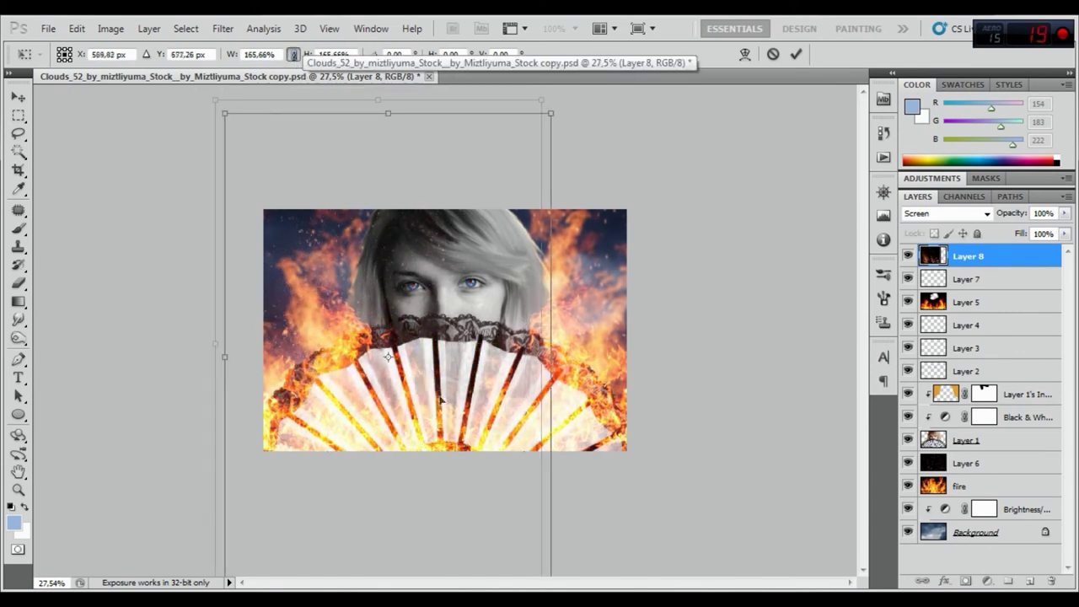
{"action": "left_click_drag", "start_coordinate": [582, 219], "coordinate": [681, 145]}
{"action": "mouse_move", "coordinate": [603, 279]}
{"action": "left_mouse_down"}
{"action": "mouse_move", "coordinate": [638, 351]}
{"action": "mouse_move", "coordinate": [616, 381]}
{"action": "left_mouse_up"}
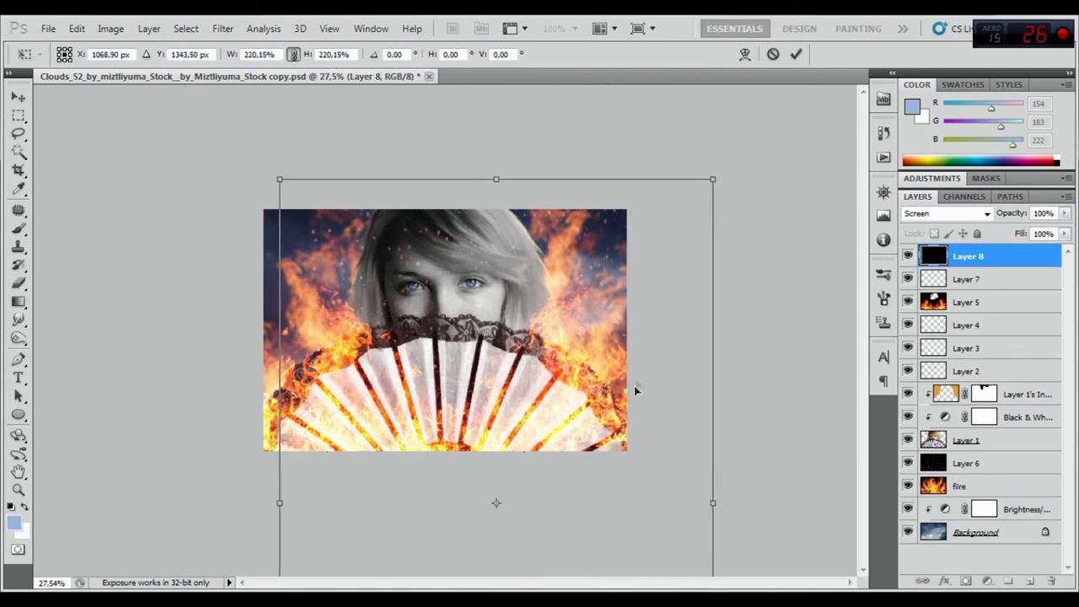
{"action": "left_click_drag", "start_coordinate": [258, 171], "coordinate": [190, 161]}
{"action": "mouse_move", "coordinate": [517, 401]}
{"action": "left_mouse_down"}
{"action": "mouse_move", "coordinate": [516, 418]}
{"action": "mouse_move", "coordinate": [500, 418]}
{"action": "left_mouse_up"}
{"action": "left_click", "coordinate": [795, 54]}
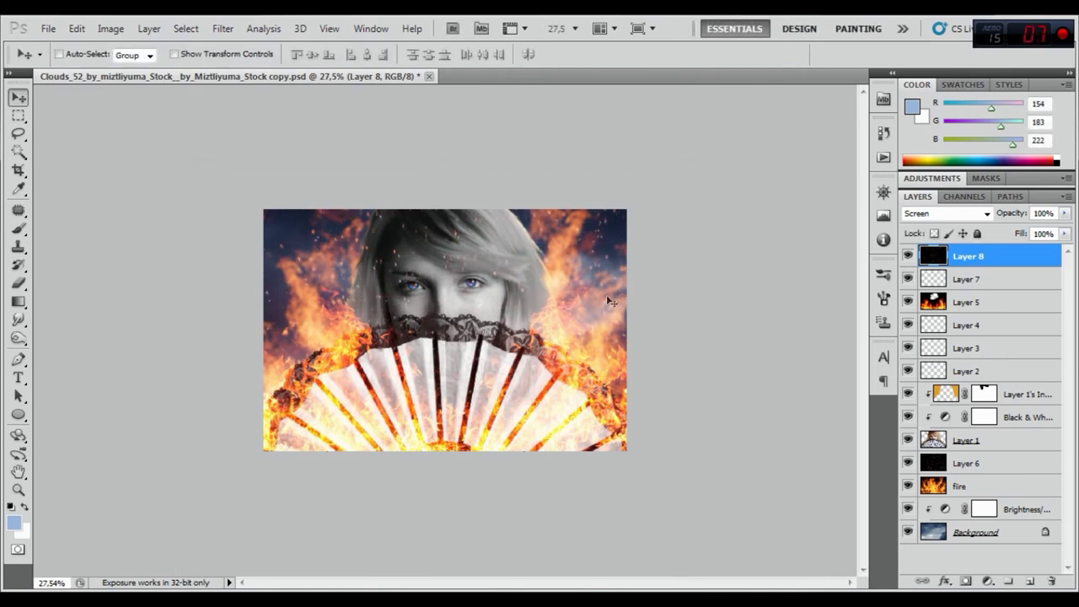
{"action": "scroll", "coordinate": [484, 305], "scroll_direction": "up", "scroll_amount": 3}
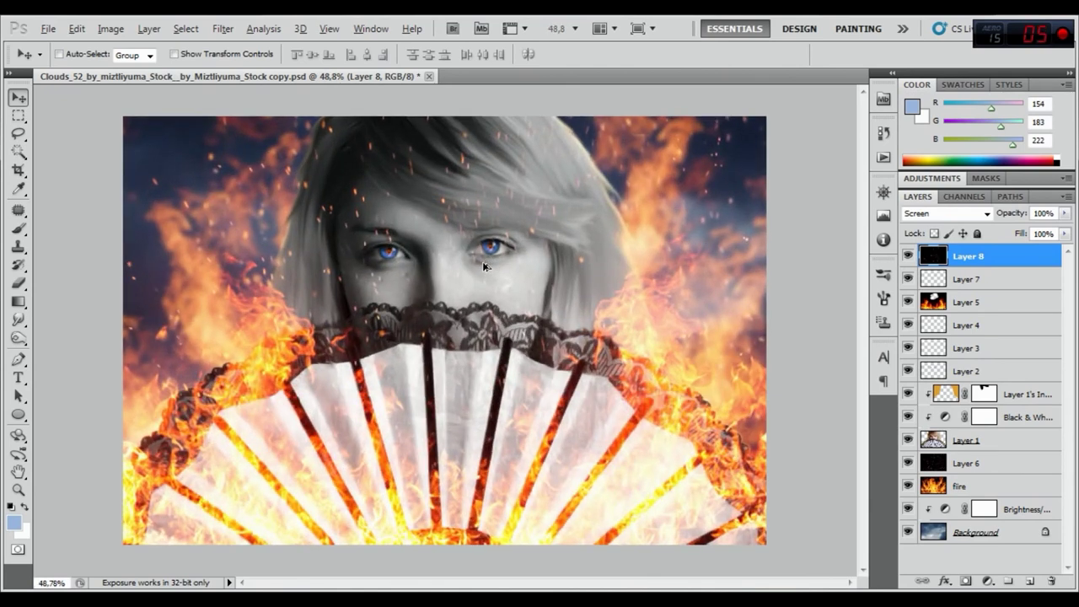
- Mask Layer 8's sparks off the hair, face and eyes with a 174 px soft brush
{"action": "left_click", "coordinate": [966, 582]}
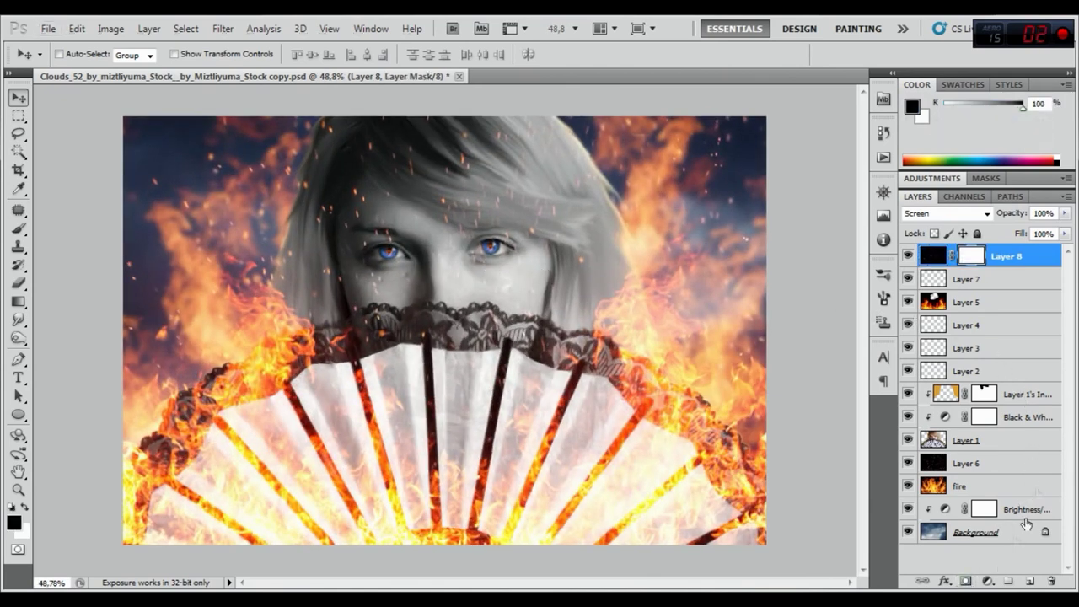
{"action": "left_click", "coordinate": [19, 227]}
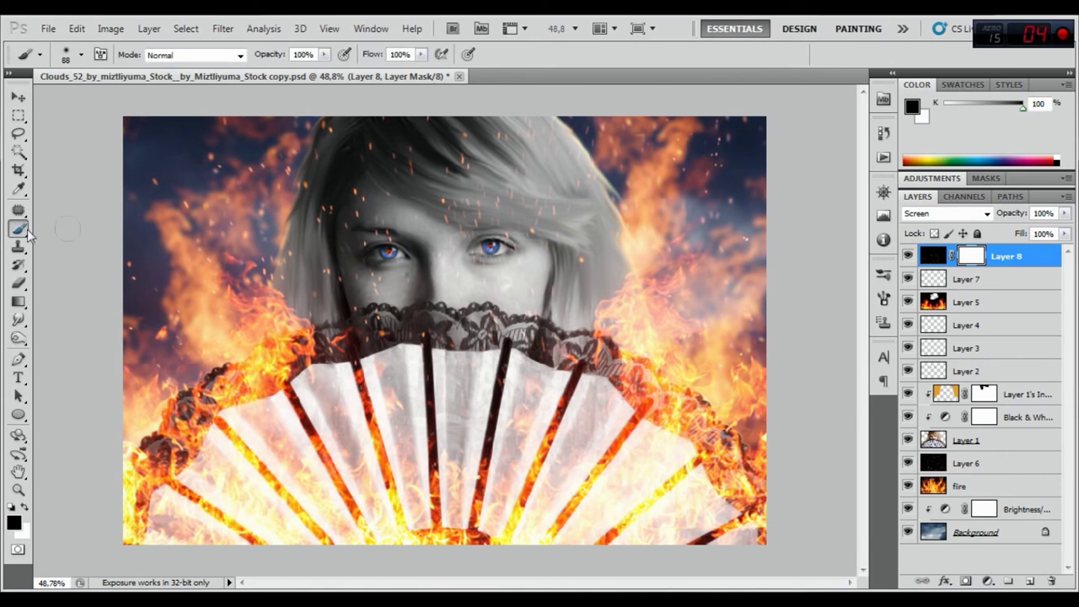
{"action": "right_click", "coordinate": [434, 217]}
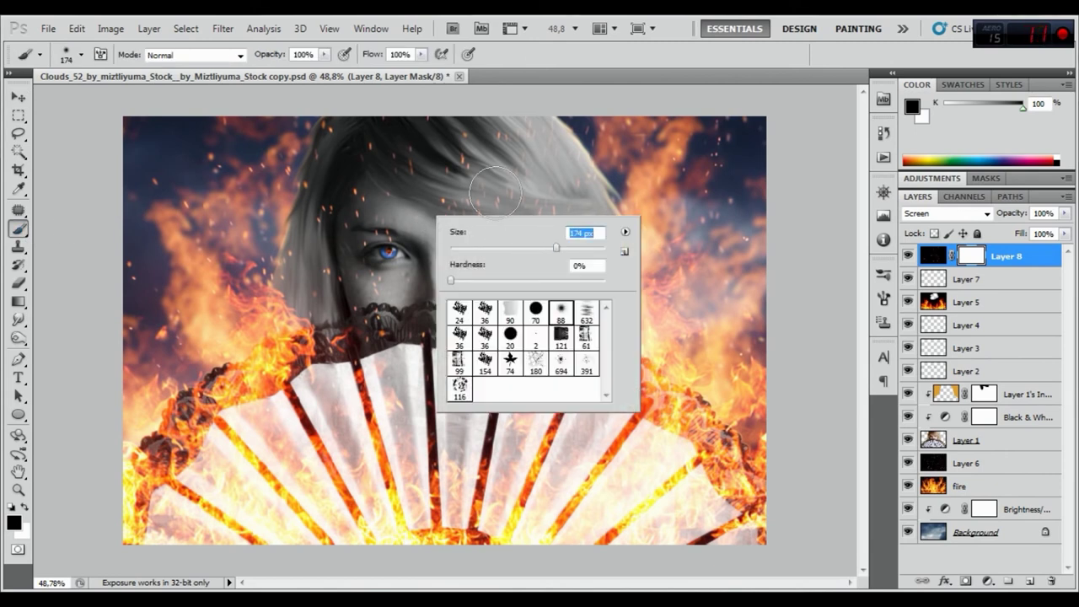
{"action": "left_click", "coordinate": [445, 134]}
{"action": "mouse_move", "coordinate": [450, 128]}
{"action": "left_mouse_down"}
{"action": "mouse_move", "coordinate": [472, 225]}
{"action": "mouse_move", "coordinate": [524, 200]}
{"action": "left_mouse_up"}
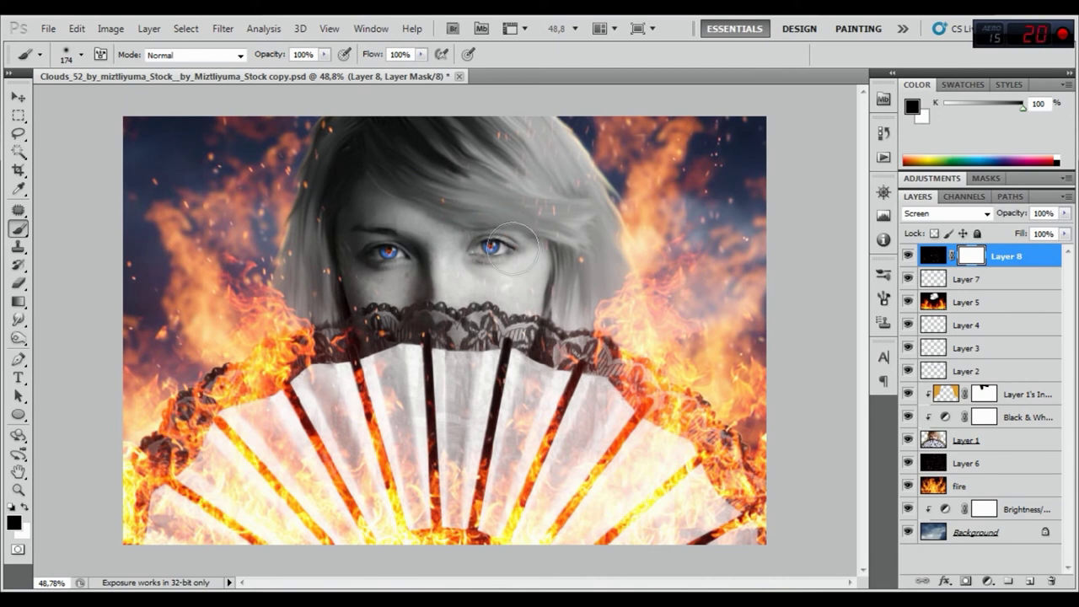
{"action": "mouse_move", "coordinate": [479, 189]}
{"action": "left_mouse_down"}
{"action": "mouse_move", "coordinate": [481, 241]}
{"action": "mouse_move", "coordinate": [391, 238]}
{"action": "mouse_move", "coordinate": [426, 176]}
{"action": "mouse_move", "coordinate": [453, 215]}
{"action": "mouse_move", "coordinate": [468, 139]}
{"action": "left_mouse_up"}
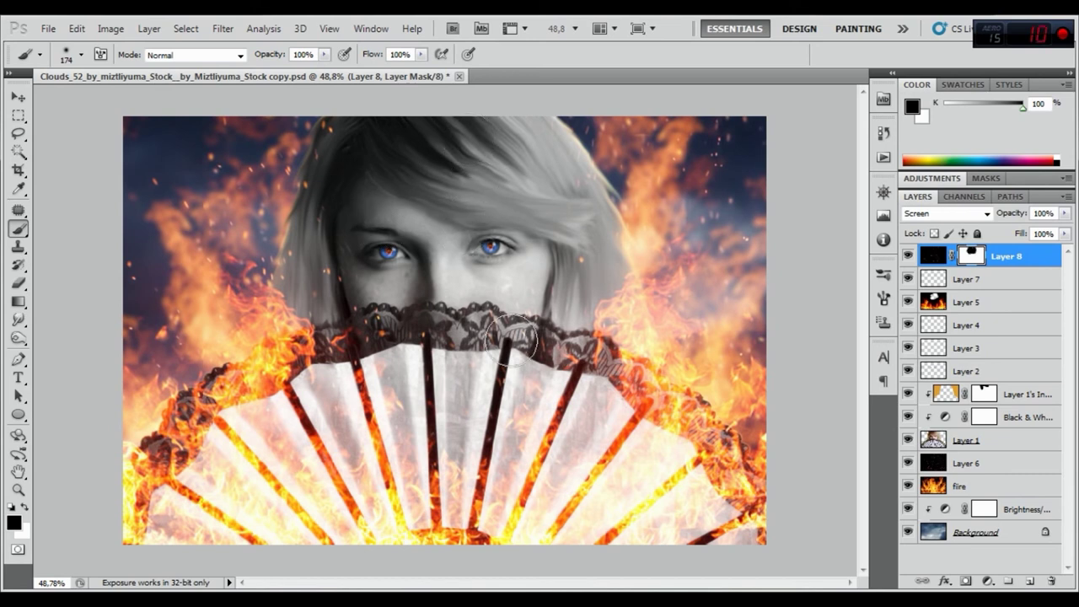
{"action": "left_click", "coordinate": [907, 256]}
{"action": "left_click", "coordinate": [907, 256]}
{"action": "left_click", "coordinate": [907, 257]}
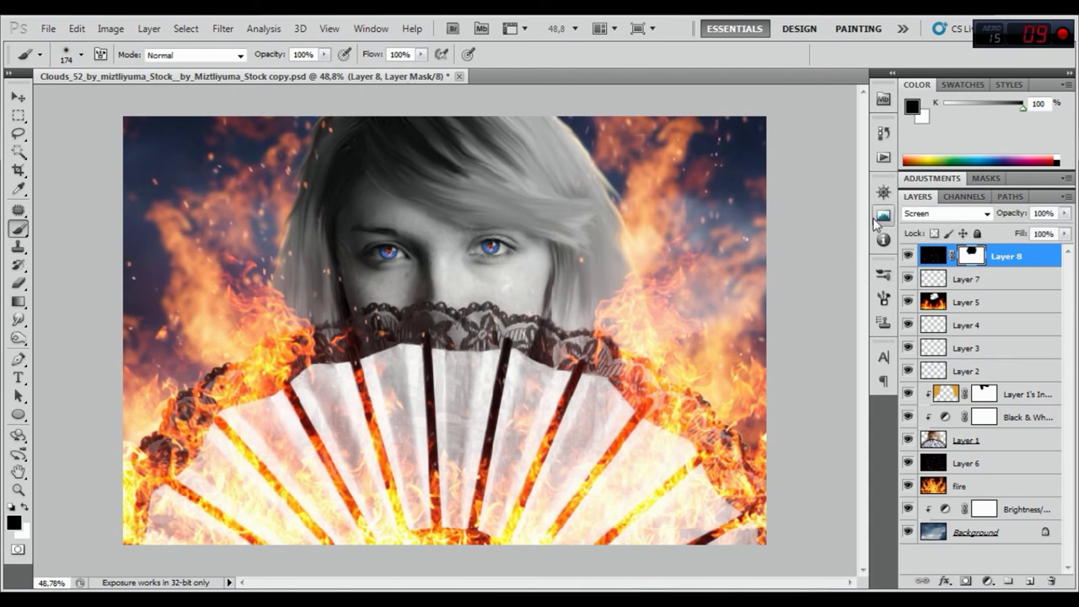
- Set the brush size to 99 px and make face photo Layer 1 active
{"action": "right_click", "coordinate": [512, 252]}
{"action": "type", "text": "99"}
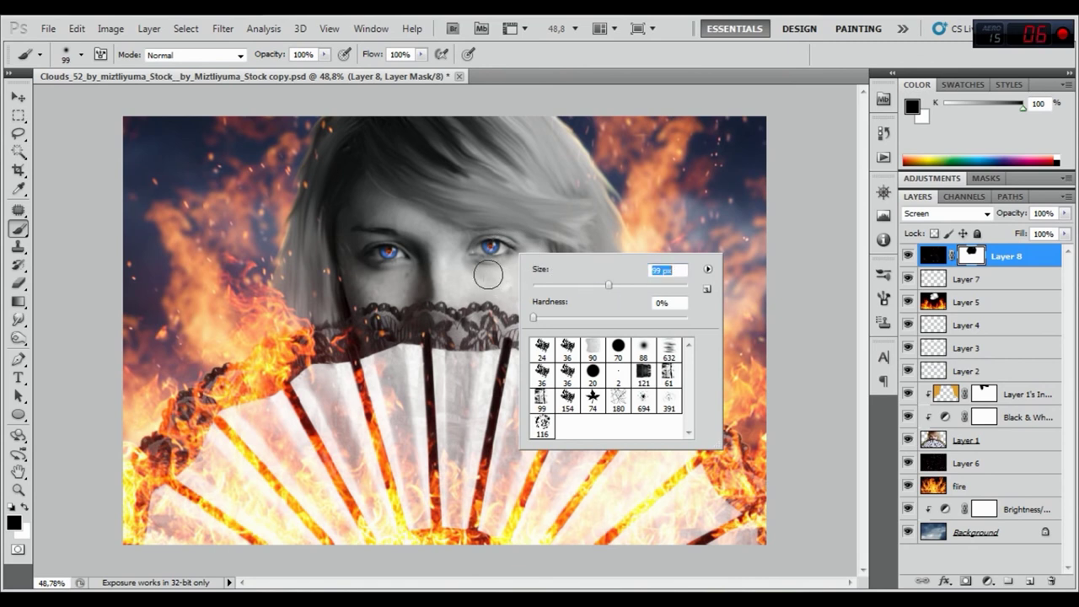
{"action": "key", "text": "Return"}
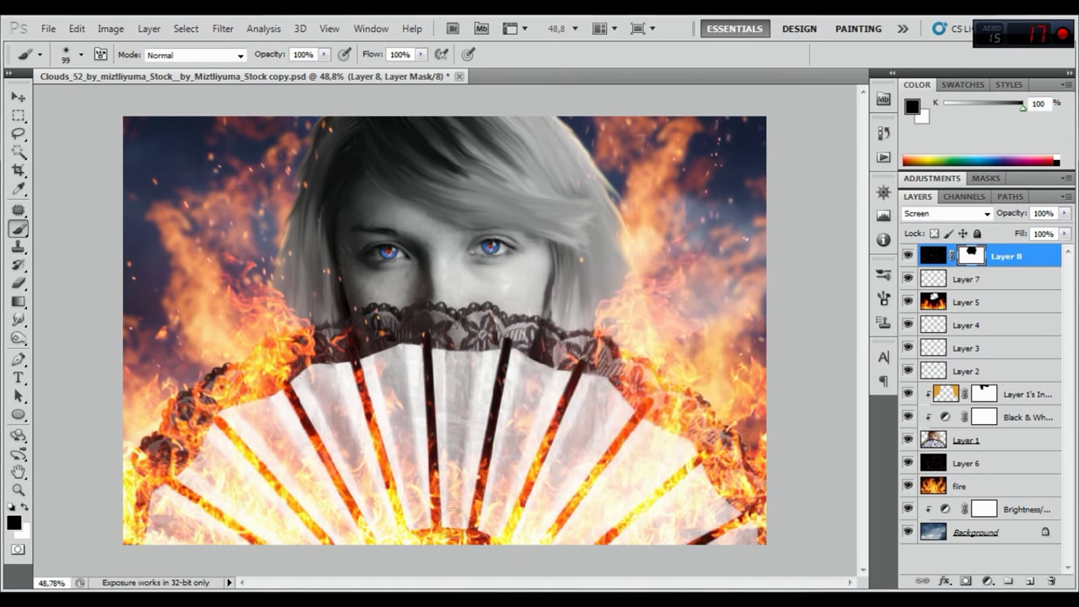
{"action": "left_click", "coordinate": [941, 441]}
{"action": "scroll", "coordinate": [540, 282], "scroll_direction": "up", "scroll_amount": 3}
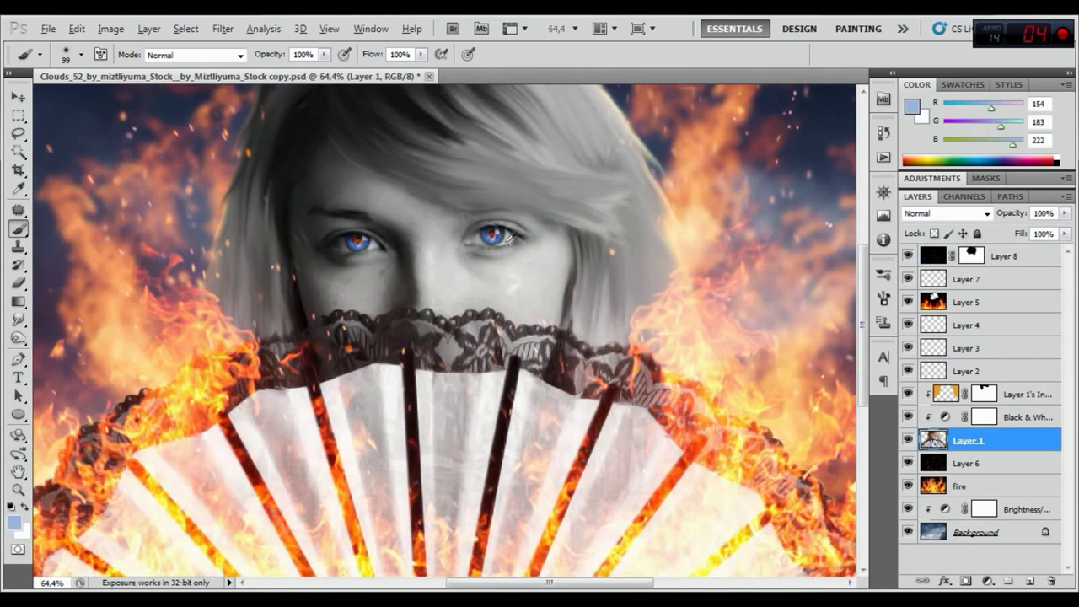
- Zoom in and Patch-tool a cheek blemish onto nearby clean skin, then deselect
{"action": "scroll", "coordinate": [536, 274], "scroll_direction": "up", "scroll_amount": 3}
{"action": "scroll", "coordinate": [537, 285], "scroll_direction": "up", "scroll_amount": 2}
{"action": "key", "text": "j"}
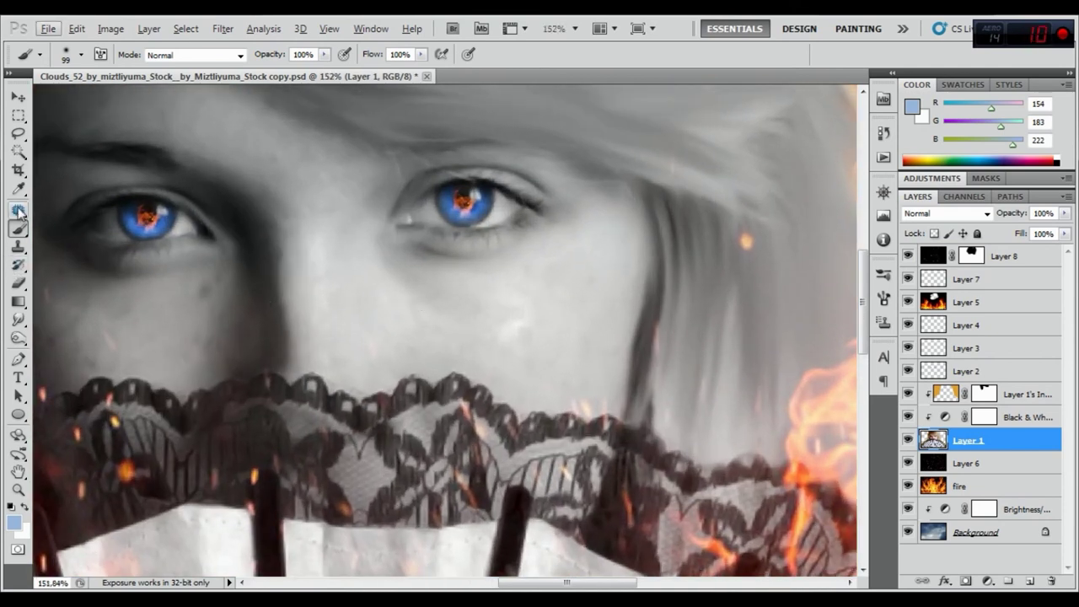
{"action": "left_click_drag", "start_coordinate": [515, 312], "coordinate": [582, 276]}
{"action": "key", "text": "ctrl+d"}
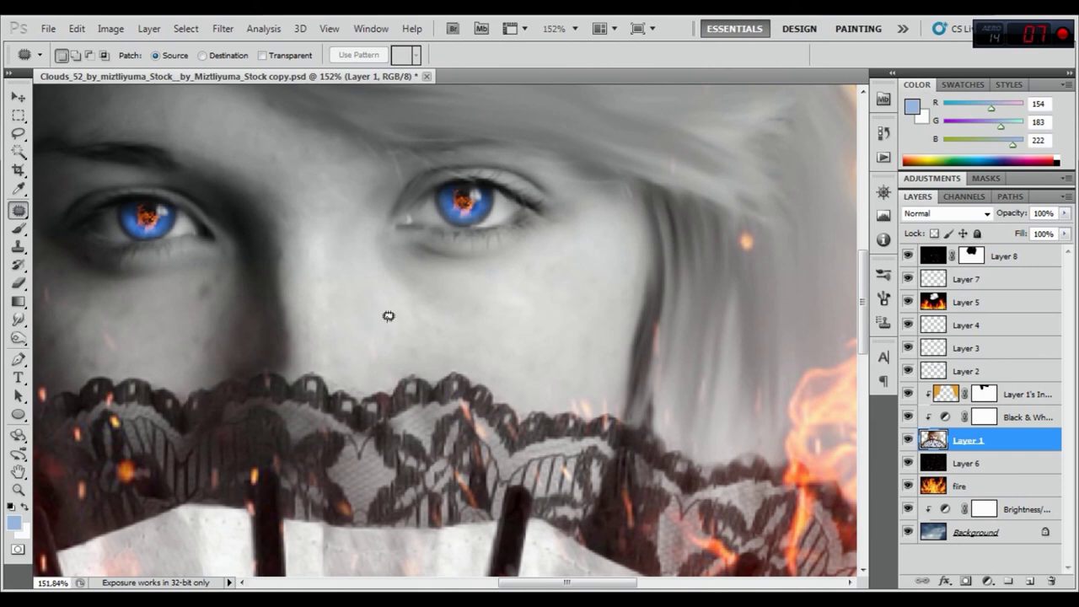
- Zoom back out and make Layer 8 active so new layers go above it
{"action": "scroll", "coordinate": [373, 261], "scroll_direction": "down", "scroll_amount": 1}
{"action": "scroll", "coordinate": [373, 260], "scroll_direction": "down", "scroll_amount": 1}
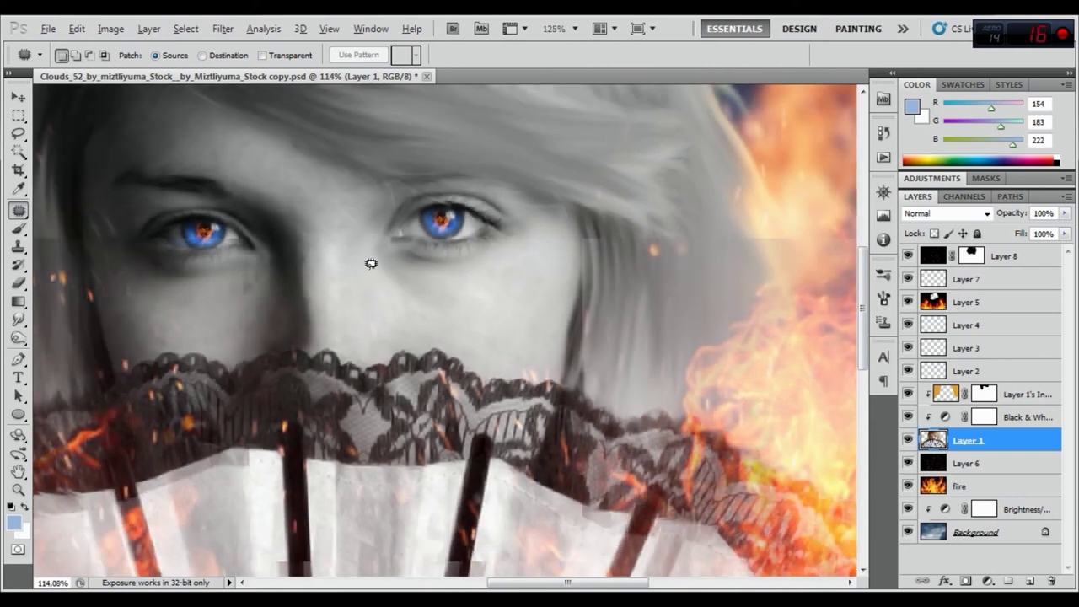
{"action": "scroll", "coordinate": [333, 257], "scroll_direction": "down", "scroll_amount": 1}
{"action": "scroll", "coordinate": [331, 255], "scroll_direction": "down", "scroll_amount": 1}
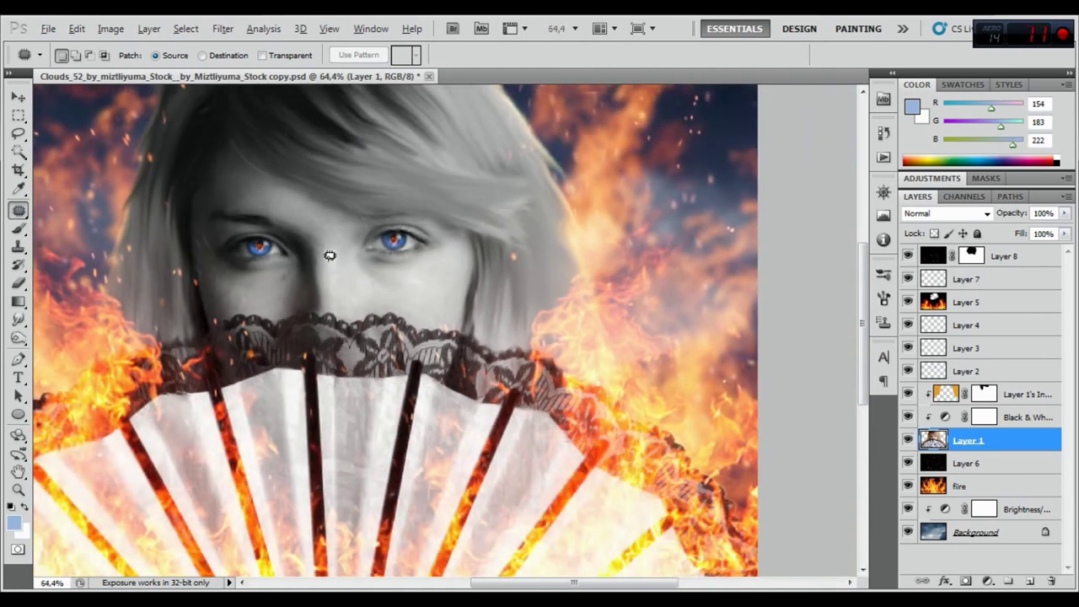
{"action": "scroll", "coordinate": [329, 256], "scroll_direction": "down", "scroll_amount": 1}
{"action": "scroll", "coordinate": [329, 256], "scroll_direction": "down", "scroll_amount": 1}
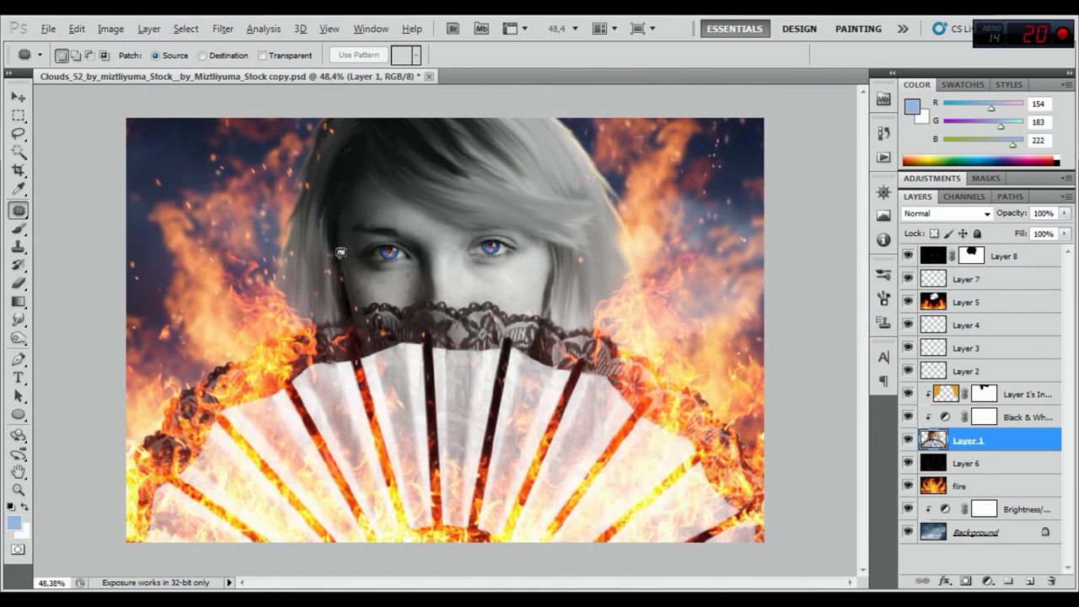
{"action": "left_click", "coordinate": [1019, 267]}
{"action": "left_click", "coordinate": [988, 582]}
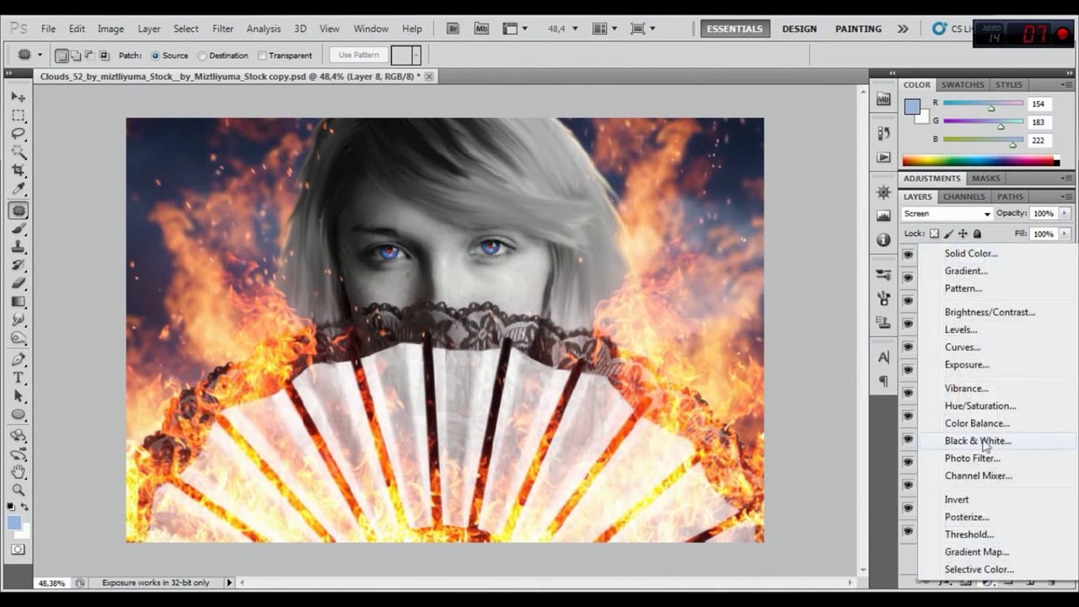
- Add a gradient fill layer whose left and right colour stops are both black
{"action": "left_click", "coordinate": [966, 270]}
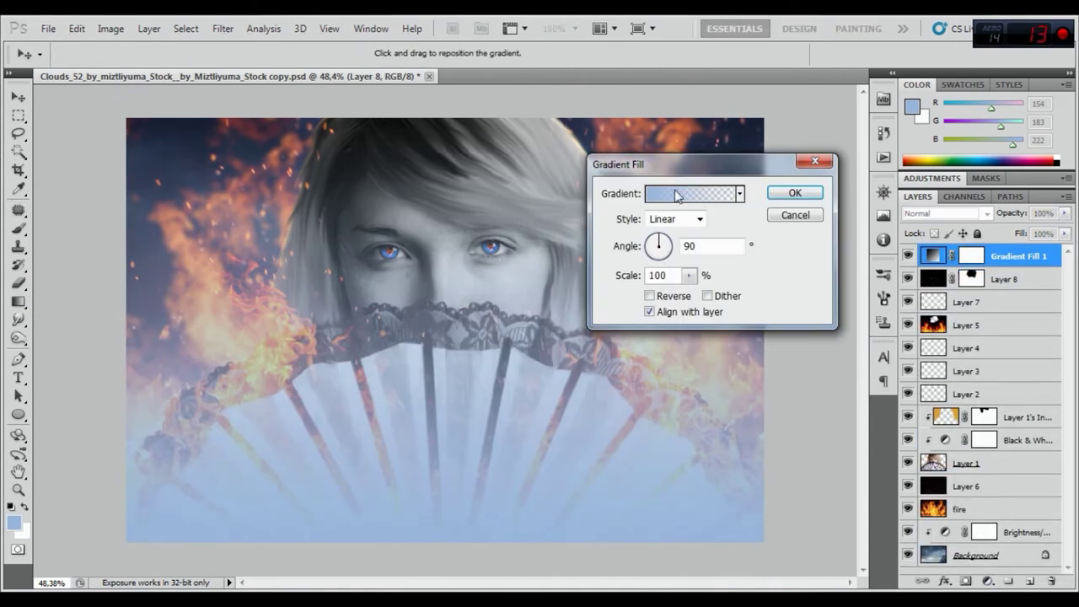
{"action": "left_click", "coordinate": [657, 195]}
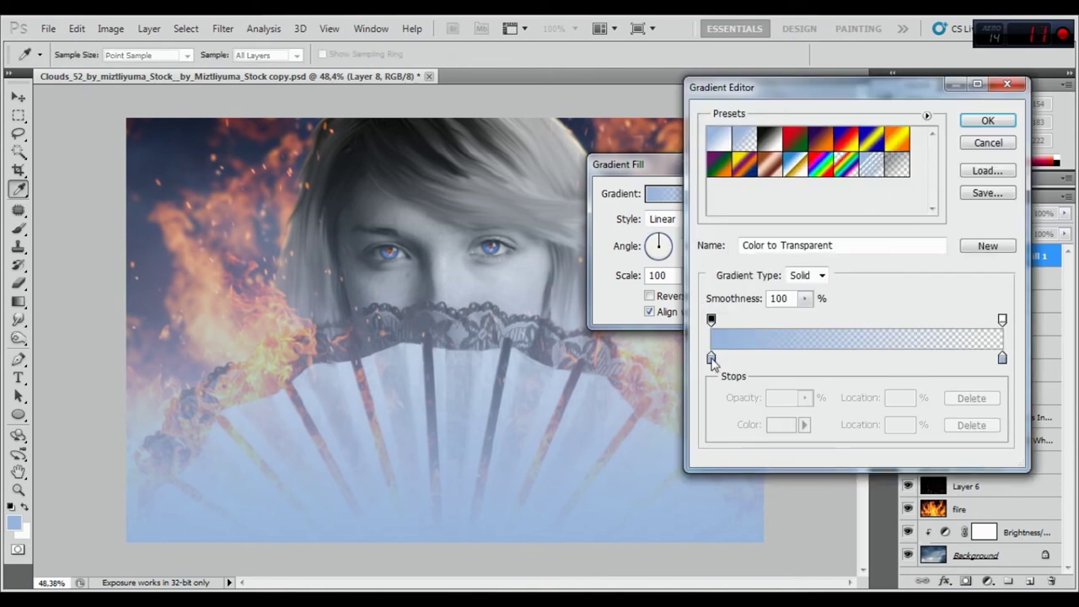
{"action": "left_click", "coordinate": [711, 358]}
{"action": "left_click", "coordinate": [780, 425]}
{"action": "left_click", "coordinate": [681, 547]}
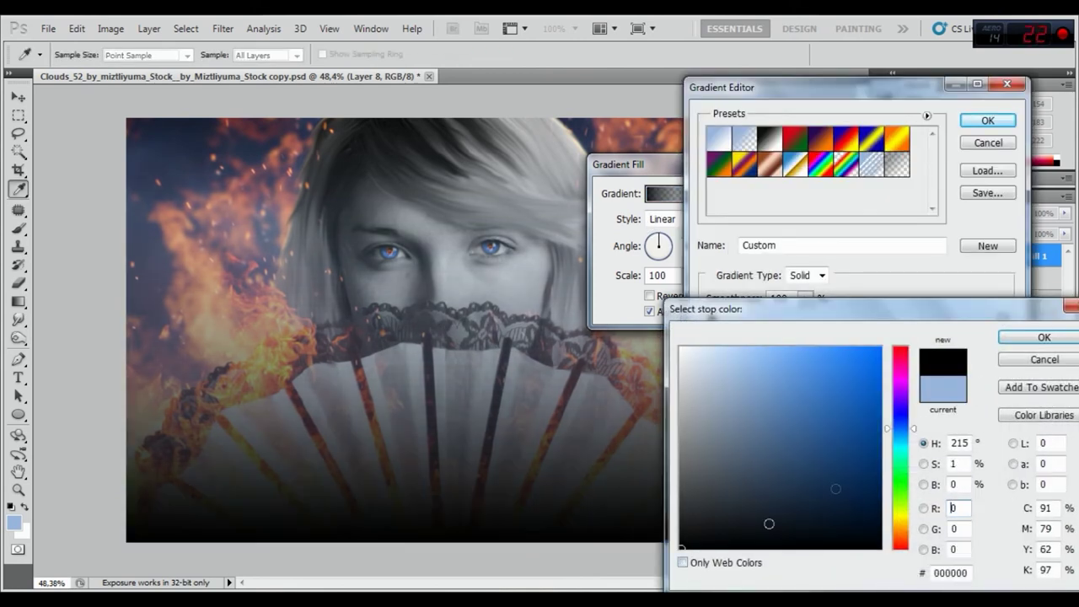
{"action": "left_click", "coordinate": [1029, 335]}
{"action": "left_click", "coordinate": [1002, 359]}
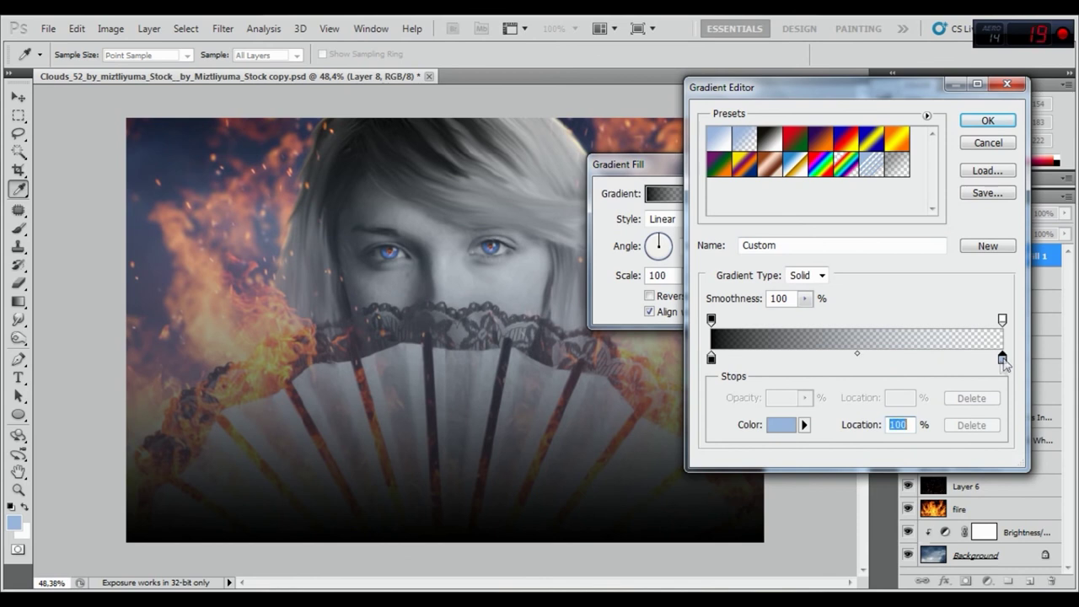
{"action": "left_click", "coordinate": [782, 425]}
{"action": "left_click", "coordinate": [682, 544]}
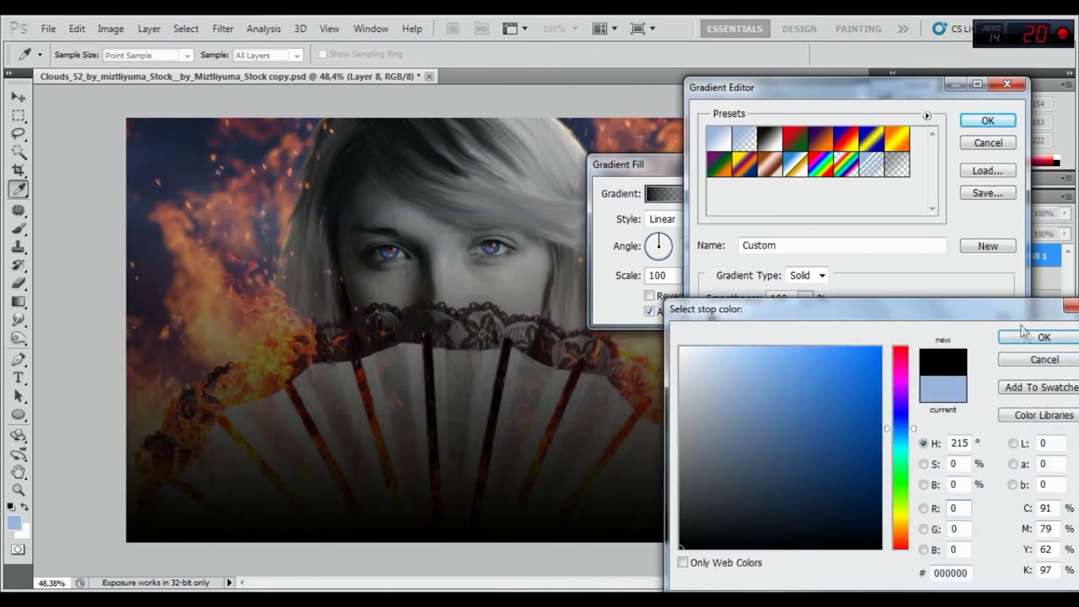
{"action": "left_click", "coordinate": [1029, 335]}
{"action": "left_click", "coordinate": [987, 120]}
- Make the gradient Radial, Reversed, at 150% scale, and confirm the fill
{"action": "left_click", "coordinate": [698, 218]}
{"action": "left_click", "coordinate": [681, 246]}
{"action": "left_click", "coordinate": [669, 297]}
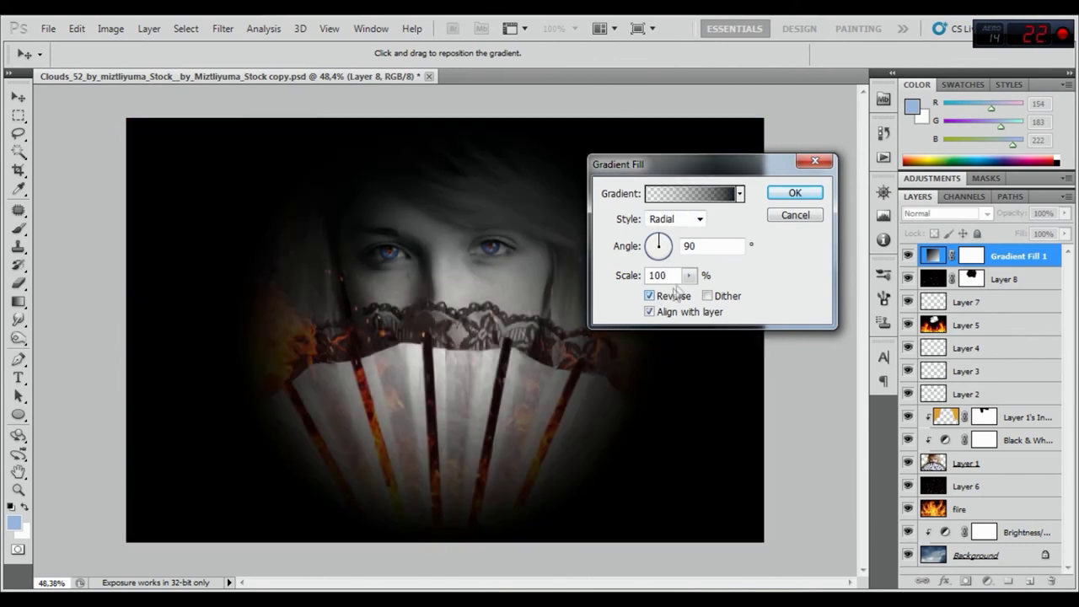
{"action": "left_click_drag", "start_coordinate": [690, 278], "coordinate": [764, 297]}
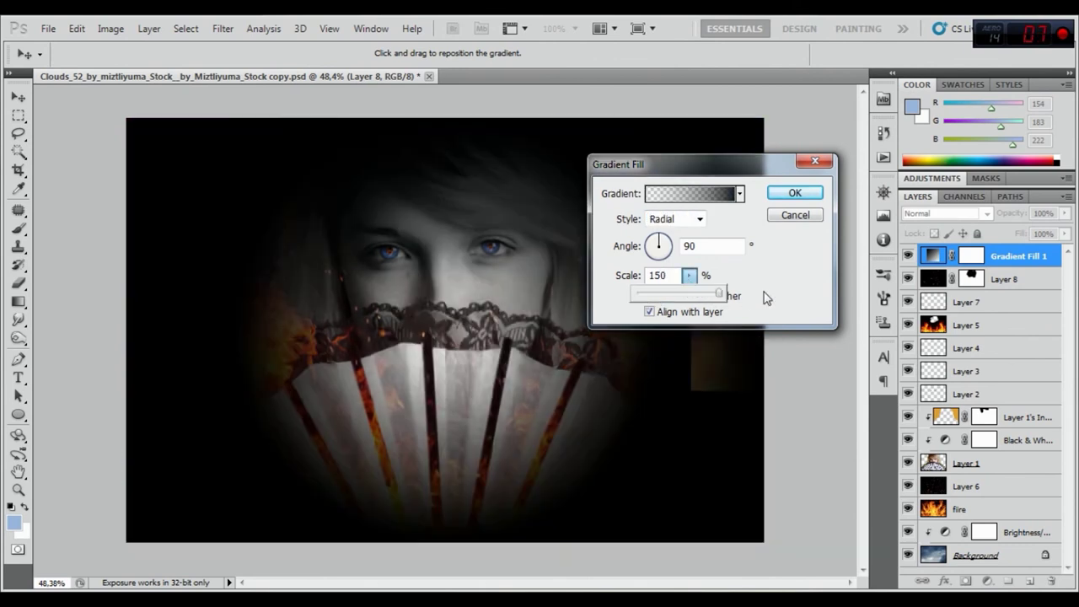
{"action": "left_click", "coordinate": [801, 196]}
{"action": "left_click", "coordinate": [948, 214]}
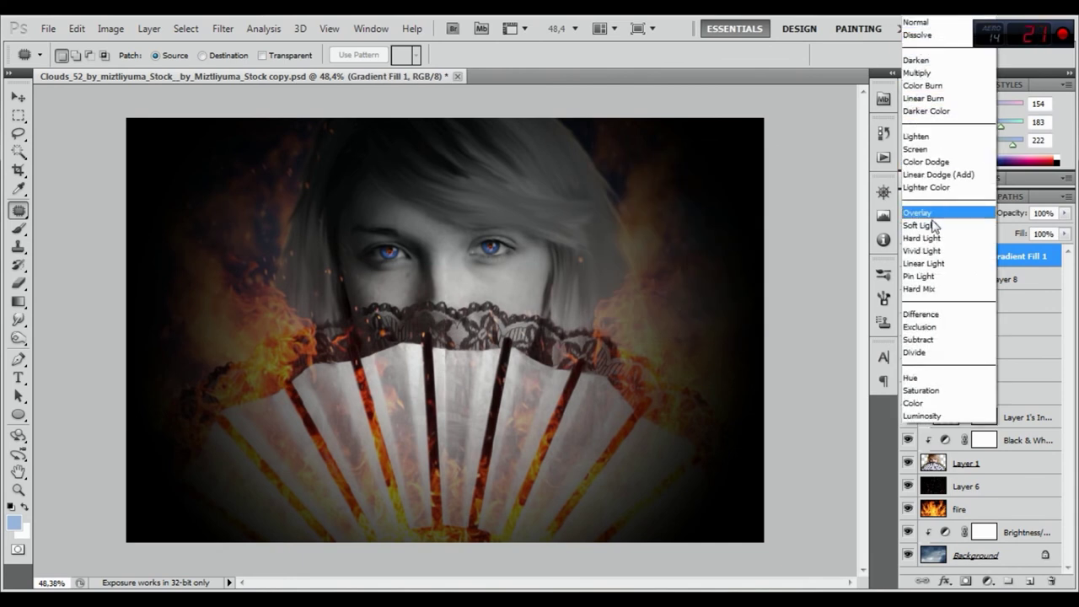
- Set Gradient Fill 1 to Soft Light at about 65% opacity and compare it hidden and shown
{"action": "left_click", "coordinate": [937, 225]}
{"action": "left_click_drag", "start_coordinate": [1014, 217], "coordinate": [984, 215]}
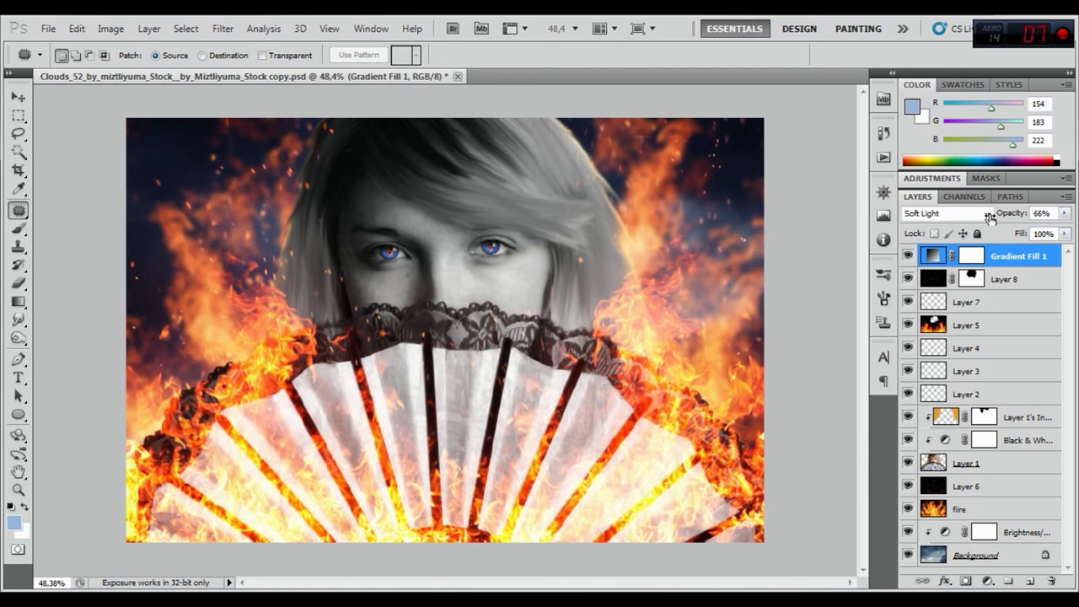
{"action": "left_click", "coordinate": [907, 255]}
{"action": "left_click", "coordinate": [907, 255]}
{"action": "left_click", "coordinate": [18, 102]}
{"action": "scroll", "coordinate": [413, 309], "scroll_direction": "down", "scroll_amount": 2}
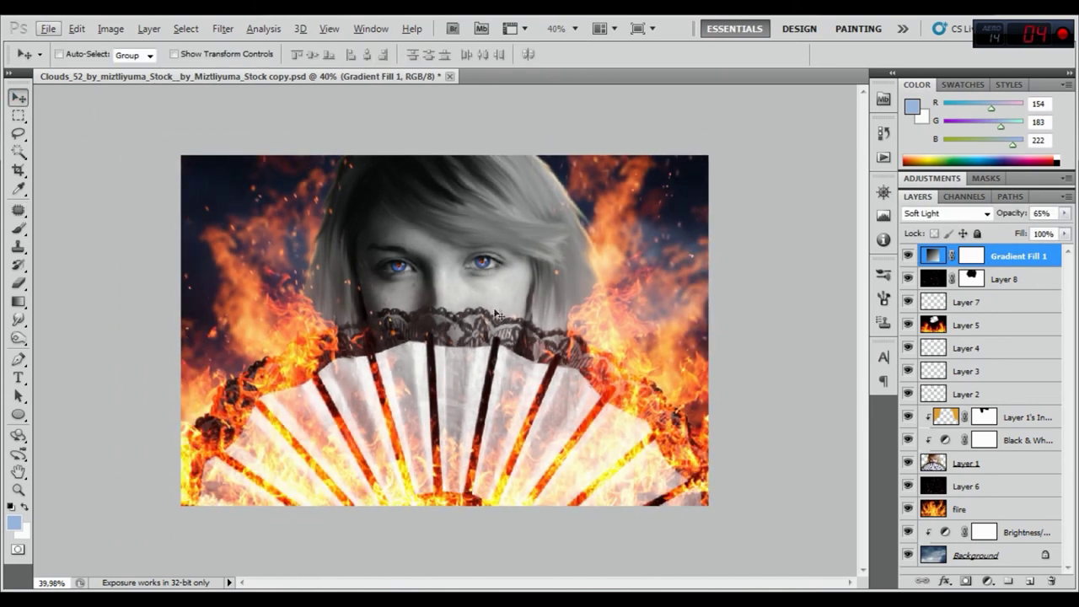
- Add a Vibrance adjustment layer at +20 and compare it hidden and shown
{"action": "left_click", "coordinate": [988, 582]}
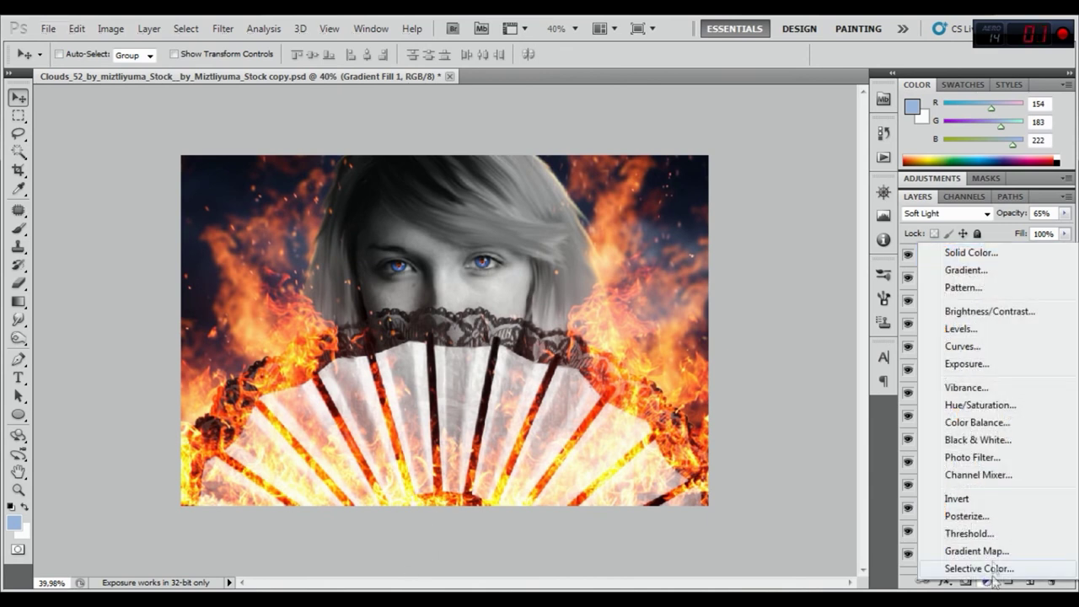
{"action": "left_click", "coordinate": [980, 387]}
{"action": "left_click_drag", "start_coordinate": [985, 237], "coordinate": [994, 237]}
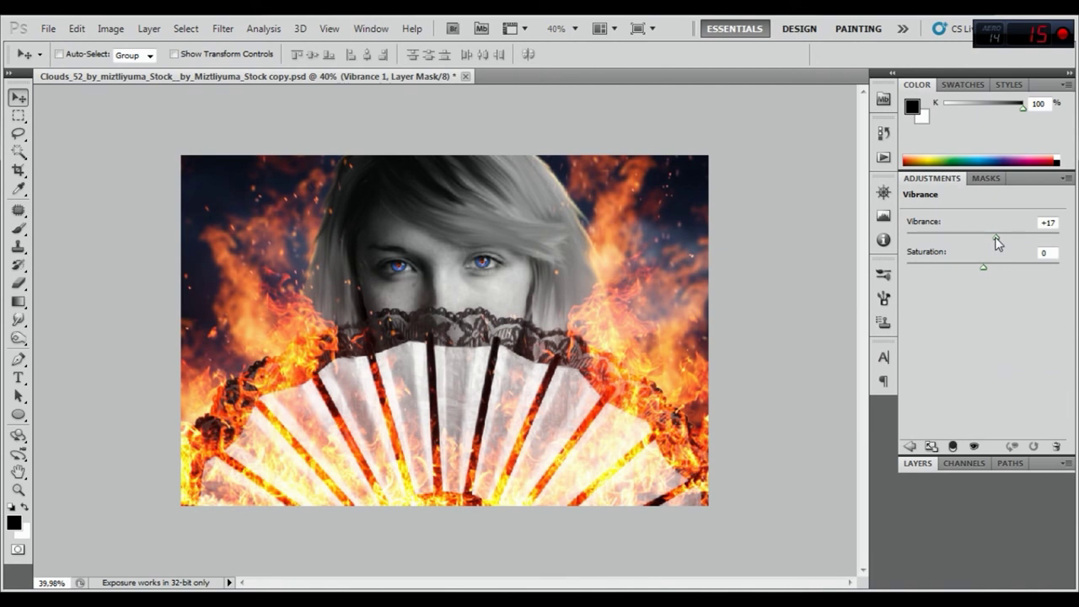
{"action": "left_click_drag", "start_coordinate": [997, 237], "coordinate": [982, 267]}
{"action": "left_click", "coordinate": [918, 464]}
{"action": "left_click", "coordinate": [908, 256]}
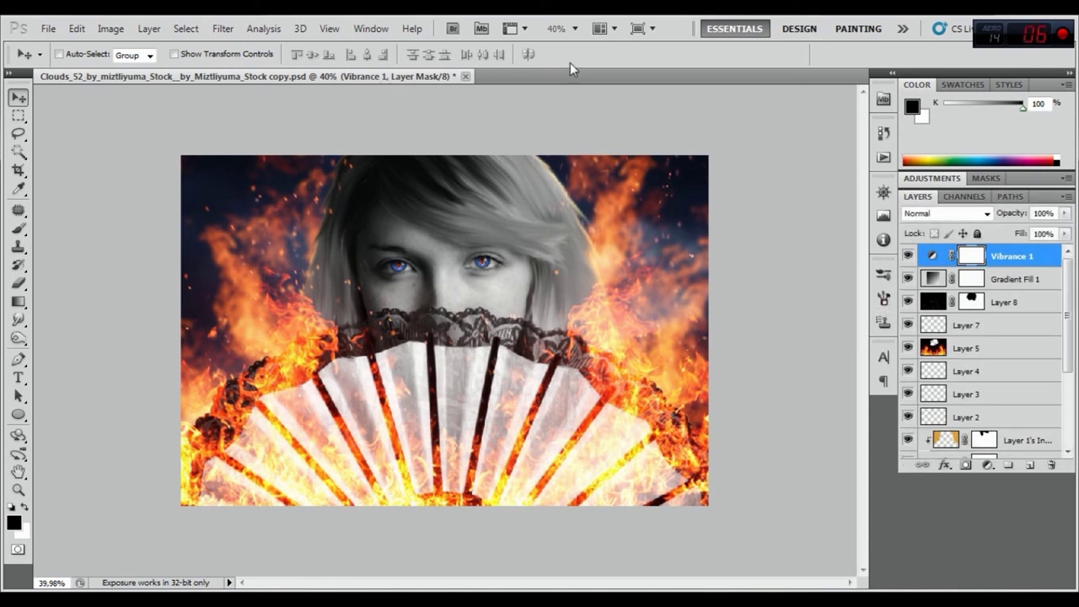
- Scroll the Layers panel and preview the cloud Background layer on its own
{"action": "scroll", "coordinate": [453, 239], "scroll_direction": "up", "scroll_amount": 1}
{"action": "scroll", "coordinate": [447, 279], "scroll_direction": "up", "scroll_amount": 1}
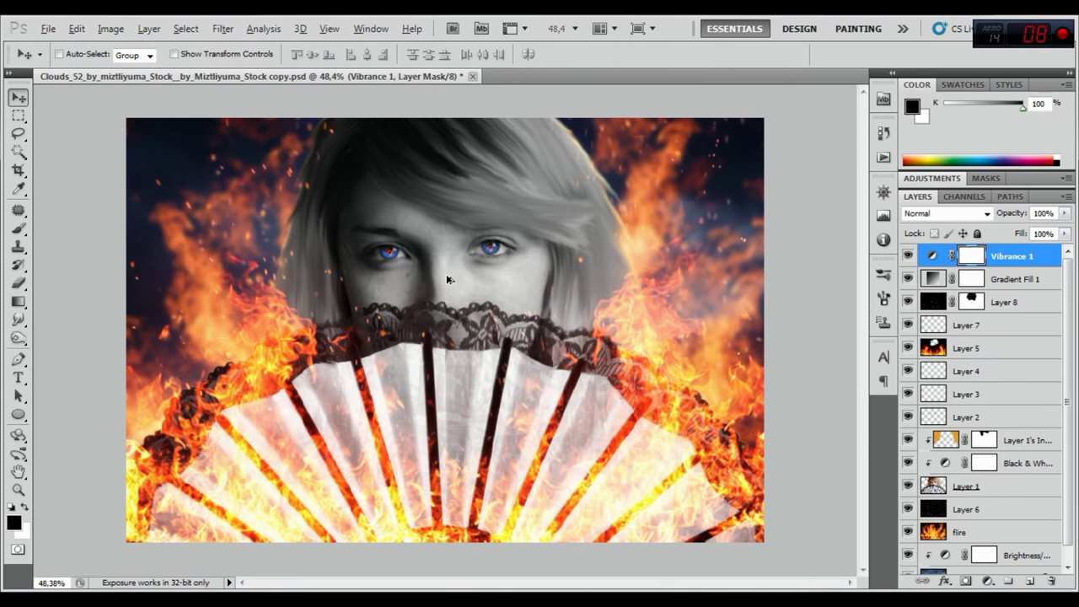
{"action": "scroll", "coordinate": [993, 371], "scroll_direction": "down", "scroll_amount": 1}
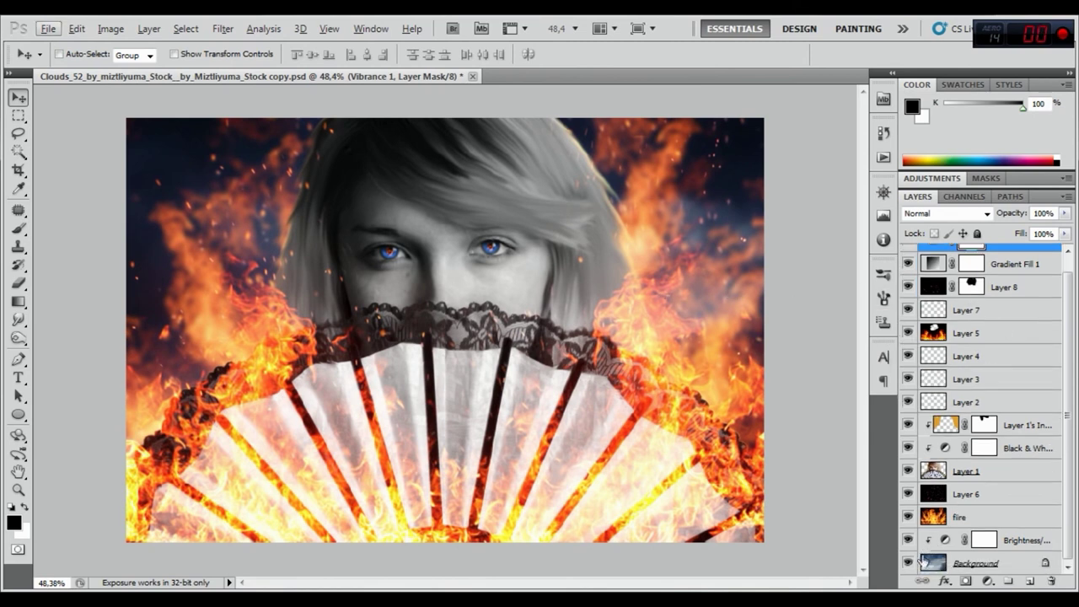
{"action": "left_click", "coordinate": [908, 563], "text": "alt"}
{"action": "scroll", "coordinate": [1024, 388], "scroll_direction": "up", "scroll_amount": 1}
{"action": "scroll", "coordinate": [1024, 388], "scroll_direction": "up", "scroll_amount": 1}
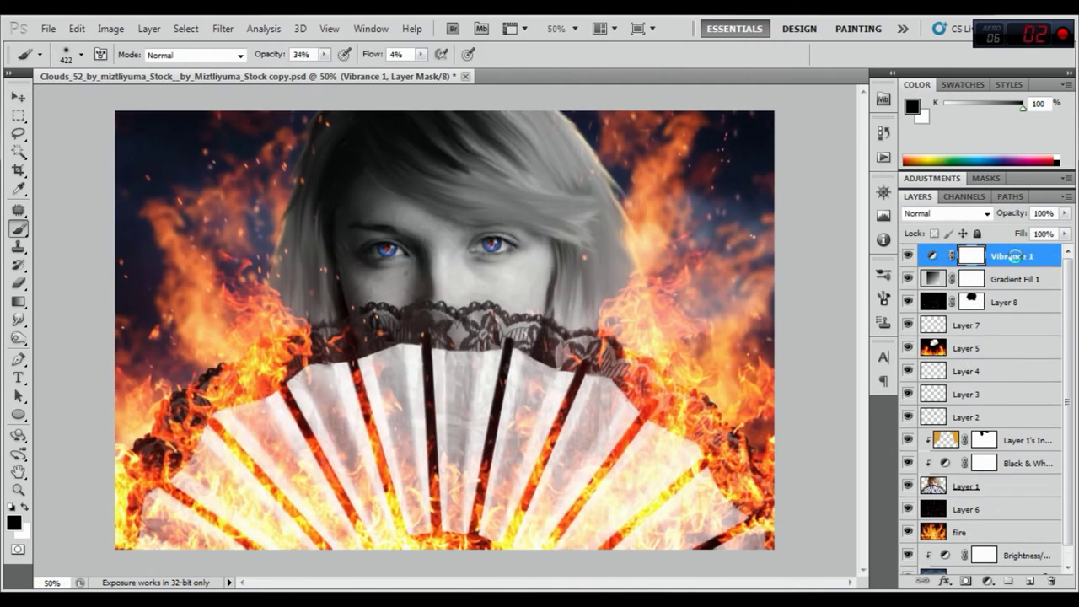
- Stamp all visible layers into merged Layer 9 and blend it as Linear Light
{"action": "key", "text": "ctrl+alt+shift+e"}
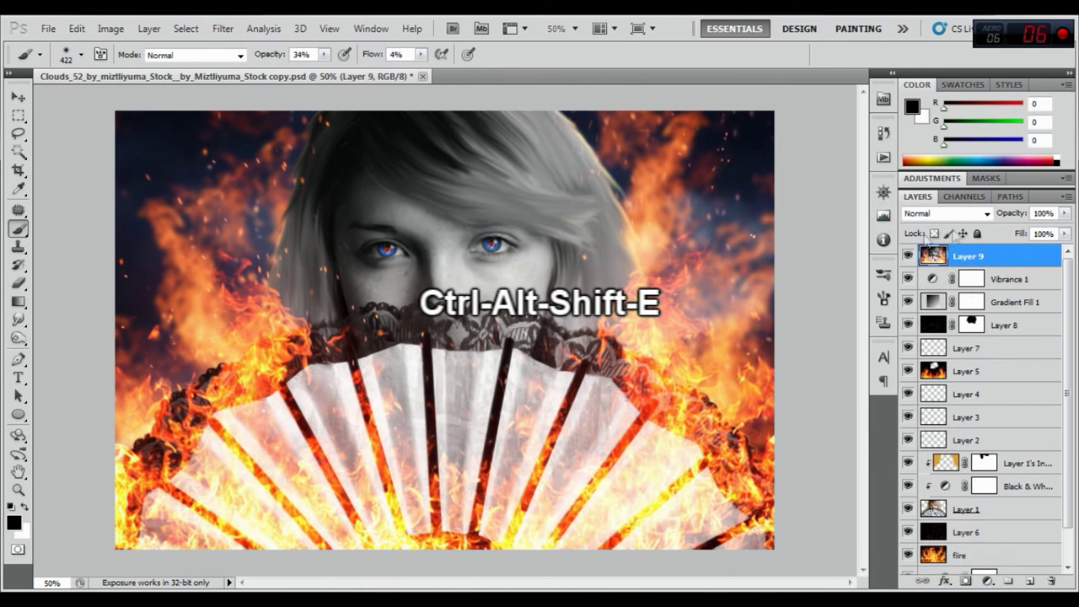
{"action": "left_click", "coordinate": [933, 216]}
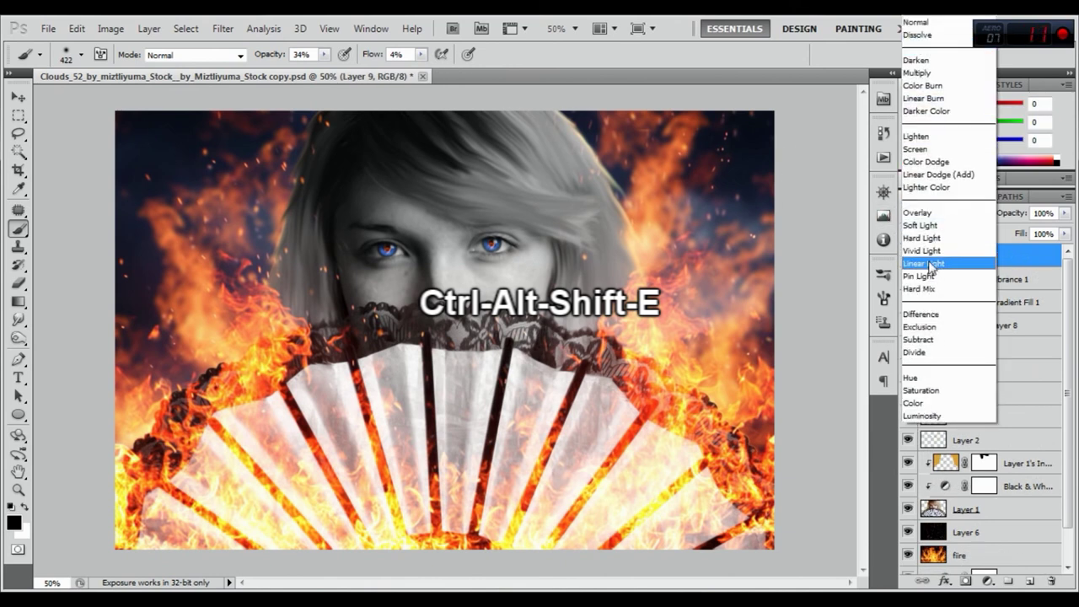
{"action": "left_click", "coordinate": [931, 258]}
- Apply a High Pass filter of about 1.2 px to Layer 9 and compare the sharpening
{"action": "left_click", "coordinate": [222, 29]}
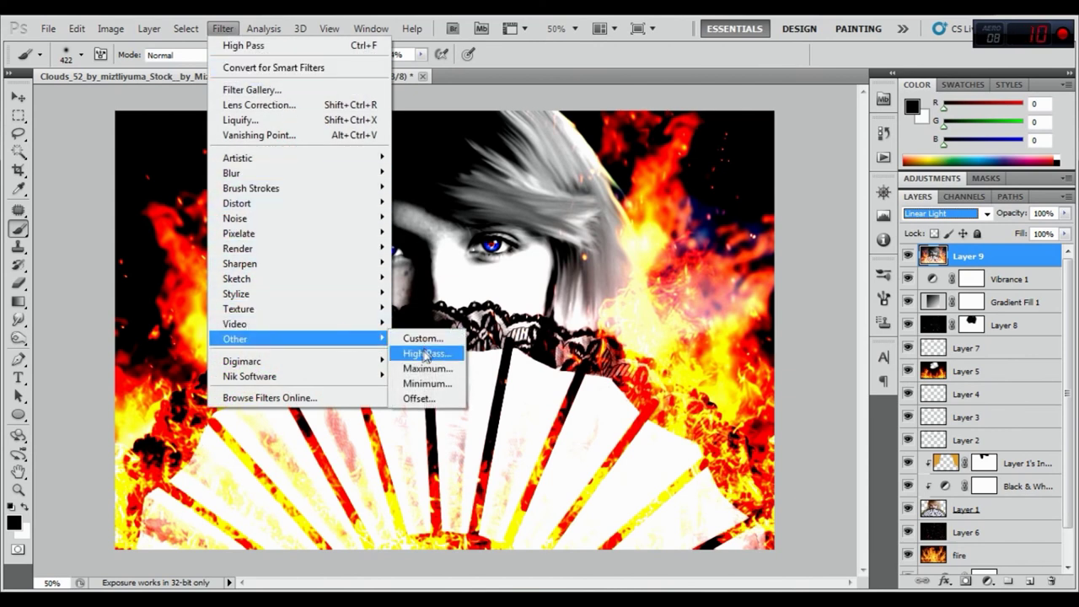
{"action": "mouse_move", "coordinate": [235, 338]}
{"action": "left_click", "coordinate": [422, 353]}
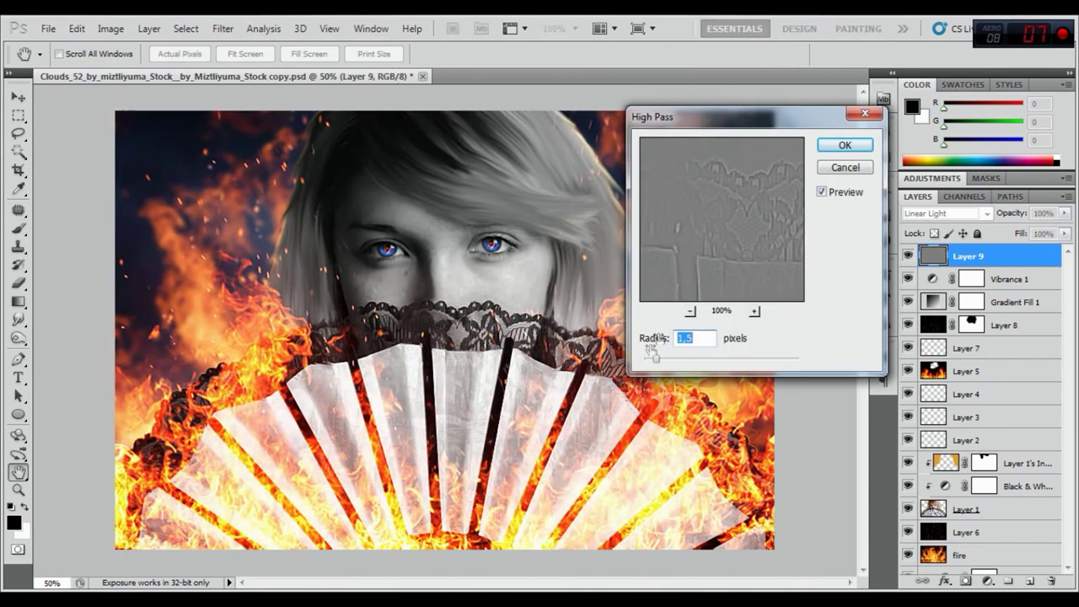
{"action": "left_click", "coordinate": [654, 359]}
{"action": "left_click", "coordinate": [840, 148]}
{"action": "left_click", "coordinate": [910, 257]}
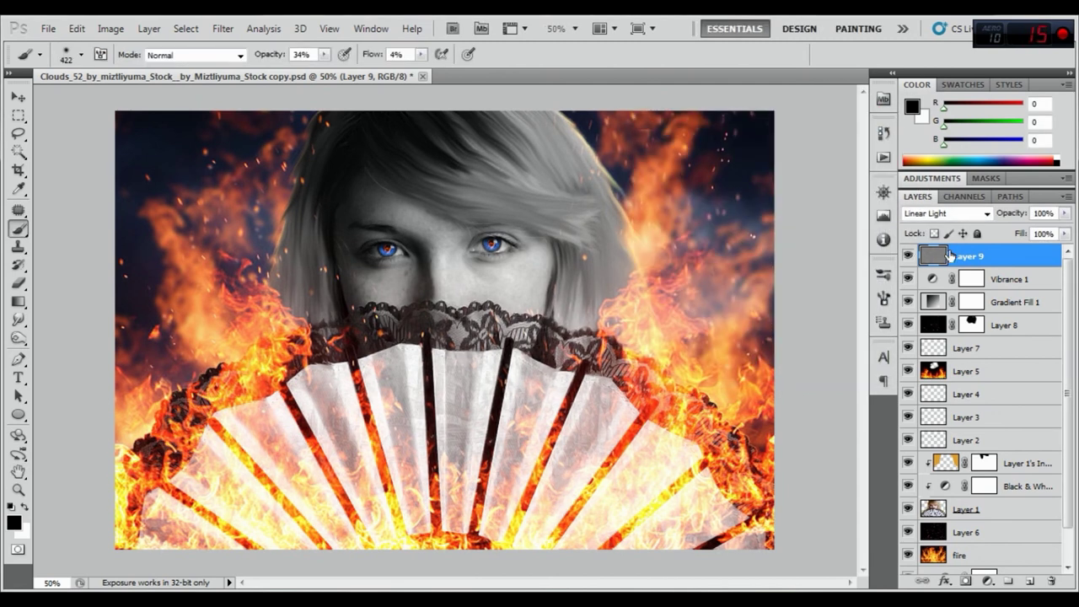